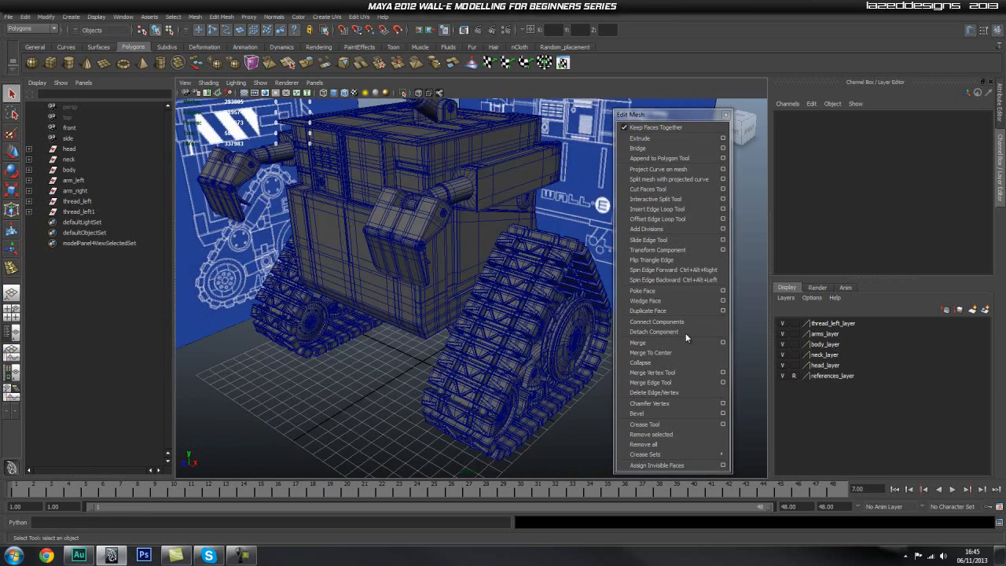
Examine the robot model's body, arms and tracks from the front, side and underneath
left_click_drag(478, 245, 525, 313, "alt")
right_click_drag(525, 313, 543, 316, "alt")
middle_click_drag(500, 300, 489, 272, "alt")
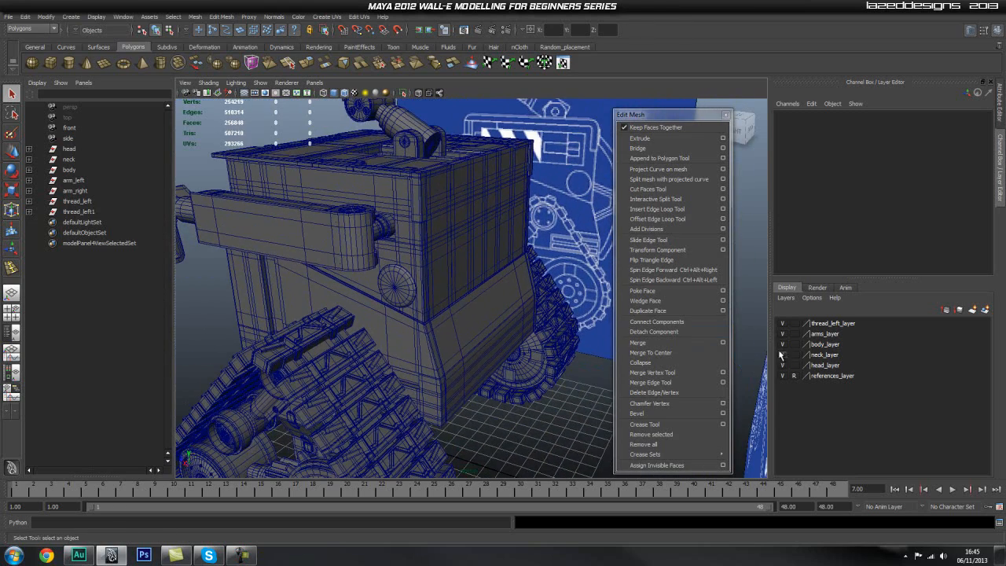
mouse_move(456, 341)
left_mouse_down("alt")
mouse_move(420, 333)
mouse_move(416, 404)
mouse_move(452, 330)
left_mouse_up("alt")
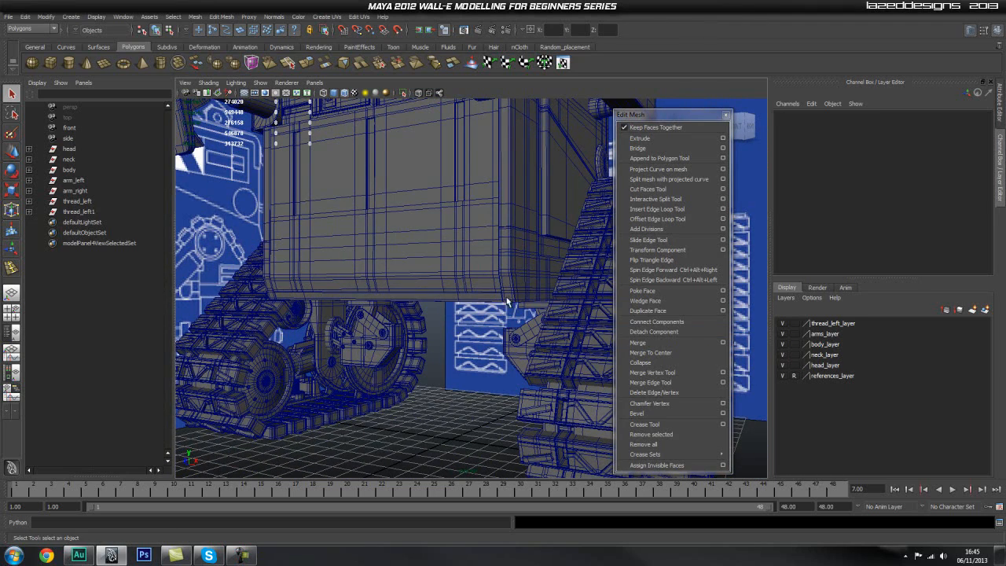
left_click_drag(569, 269, 505, 301, "alt")
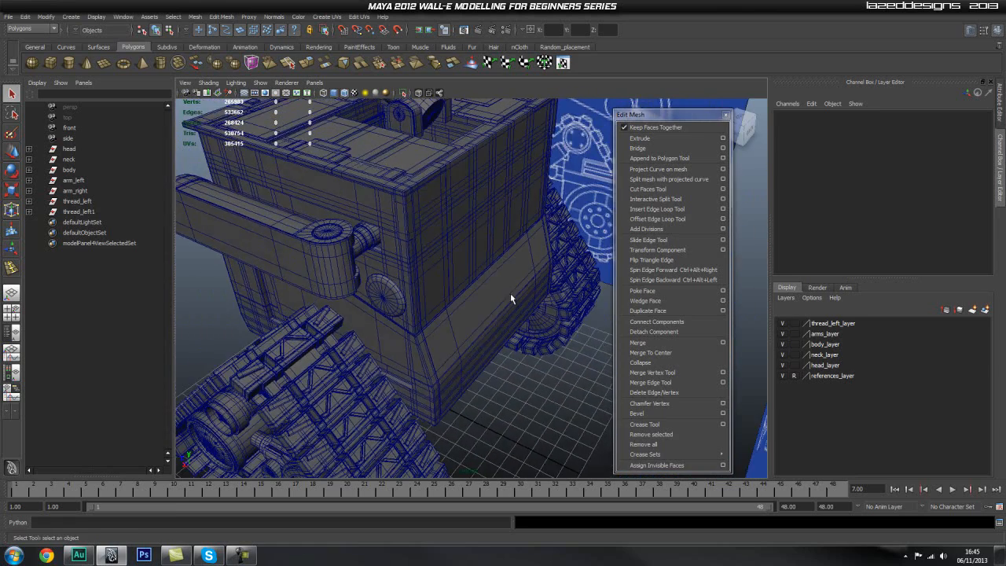
right_click_drag(506, 301, 495, 302, "alt")
middle_click_drag(495, 299, 478, 317, "alt")
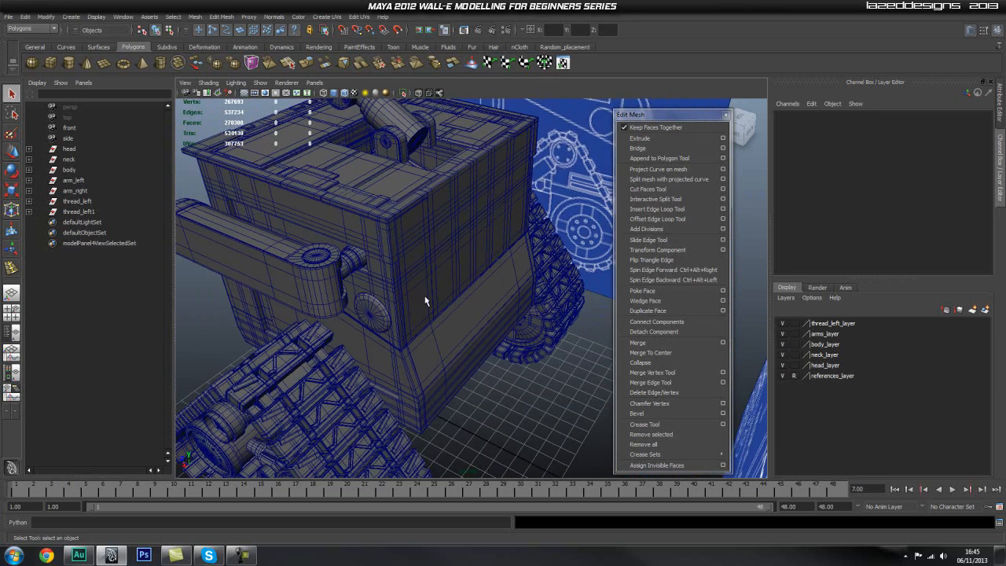
left_click_drag(501, 317, 509, 296, "alt")
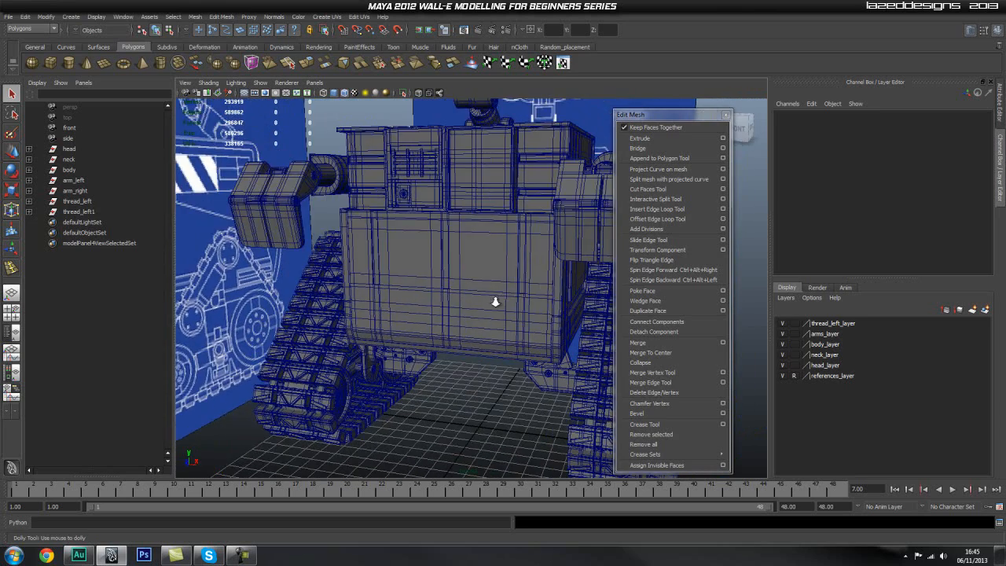
right_click_drag(482, 301, 472, 309, "alt")
left_click_drag(472, 310, 464, 318, "alt")
right_click_drag(464, 318, 452, 313, "alt")
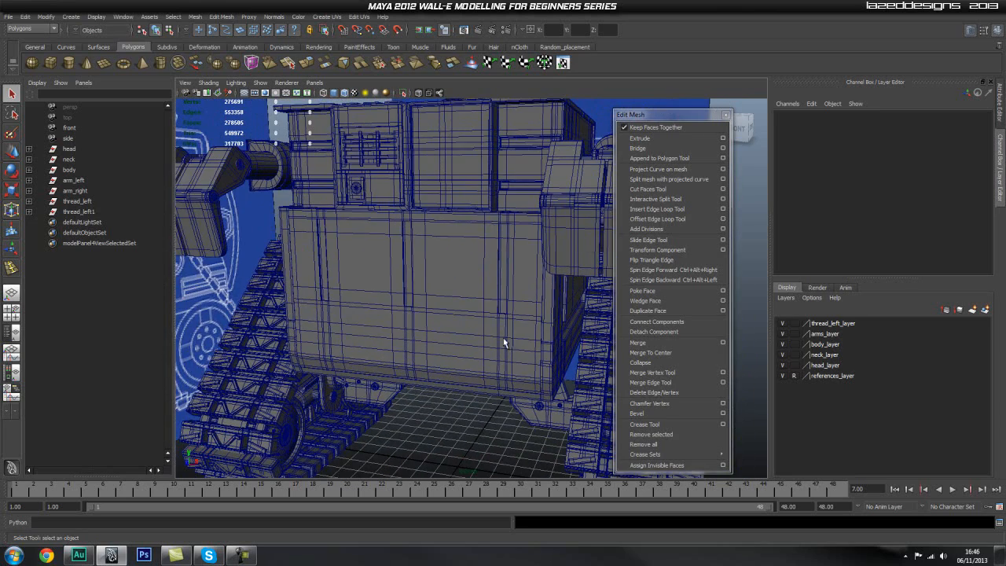
left_click_drag(492, 345, 467, 319, "alt")
middle_click_drag(532, 316, 437, 310, "alt")
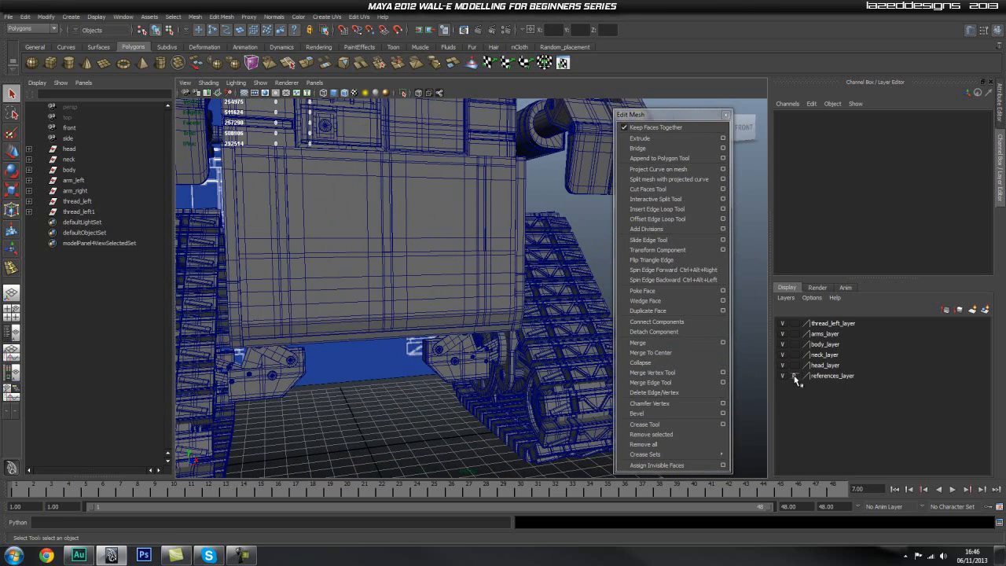
Hide thread_left_layer and select the thread_support group inside thread_left1
left_click(785, 322)
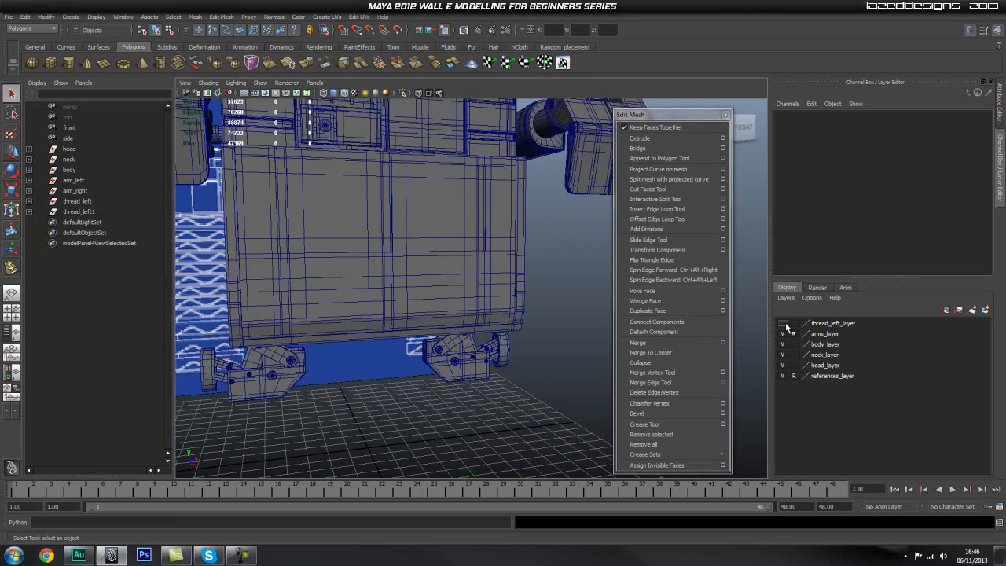
left_click_drag(489, 368, 163, 304, "alt")
left_click(54, 212)
left_click(29, 212)
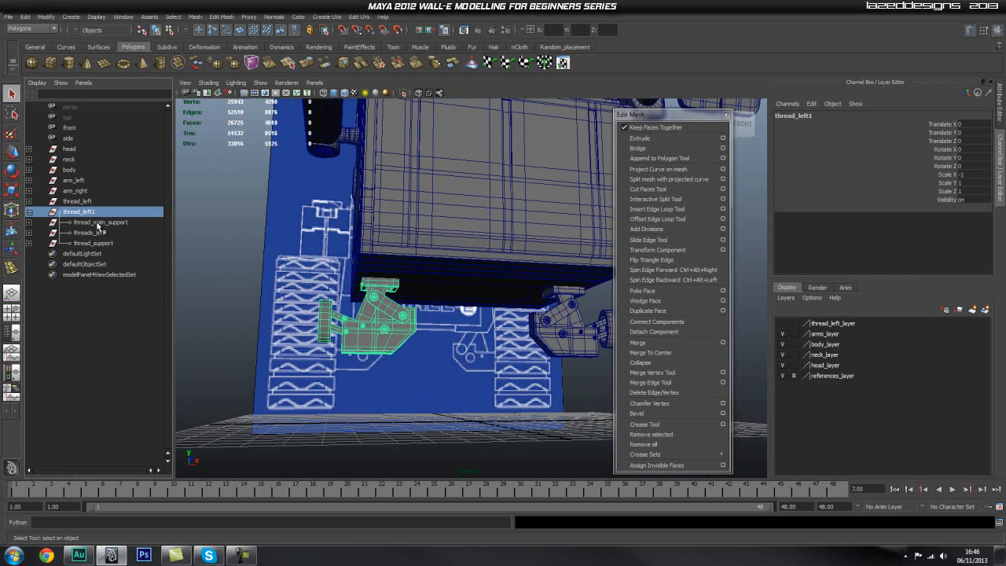
left_click(98, 223)
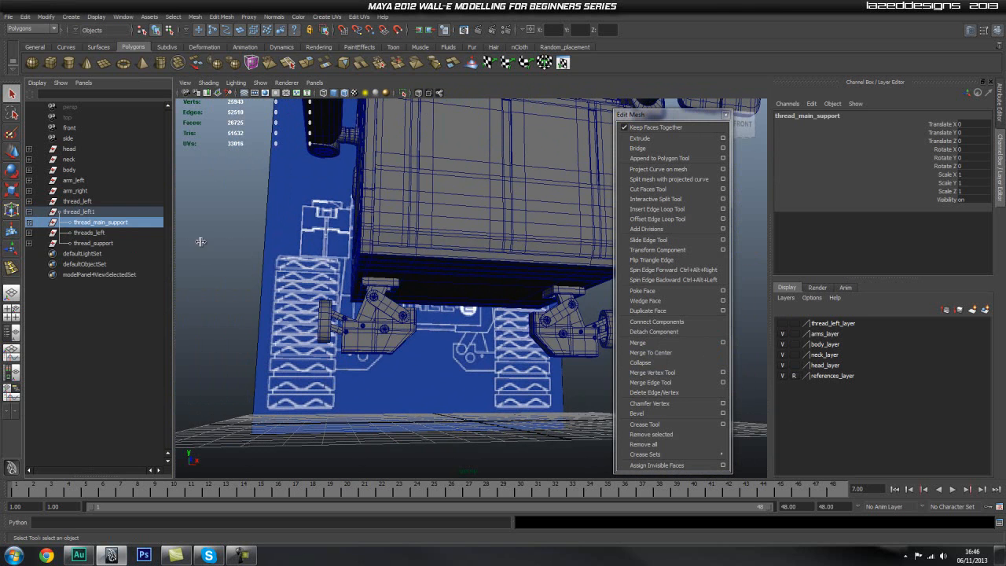
left_click(100, 243)
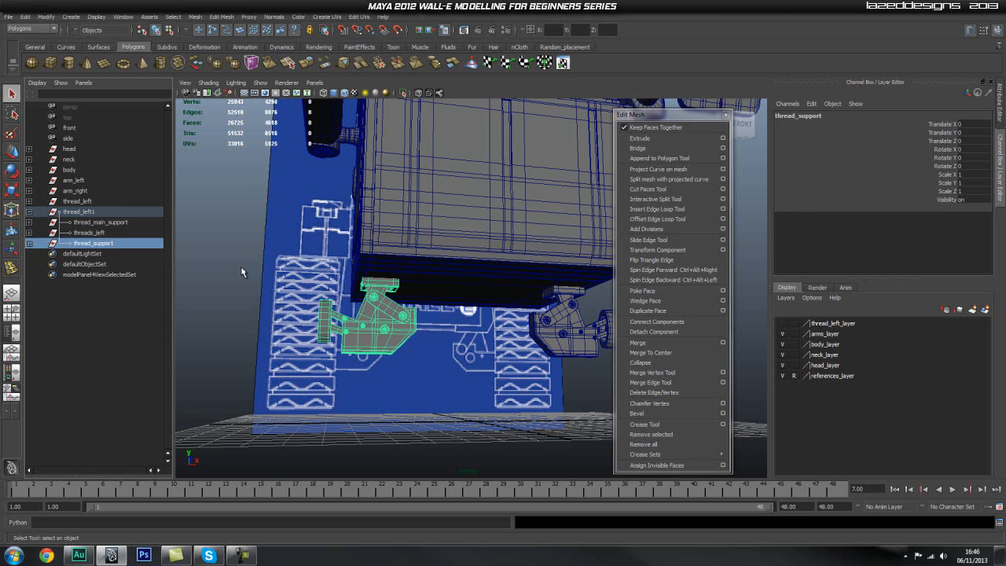
Include the thread_support group of thread_left in the selection and add both support groups to thread_left_layer
left_click_drag(469, 317, 314, 320, "alt")
left_click(29, 202)
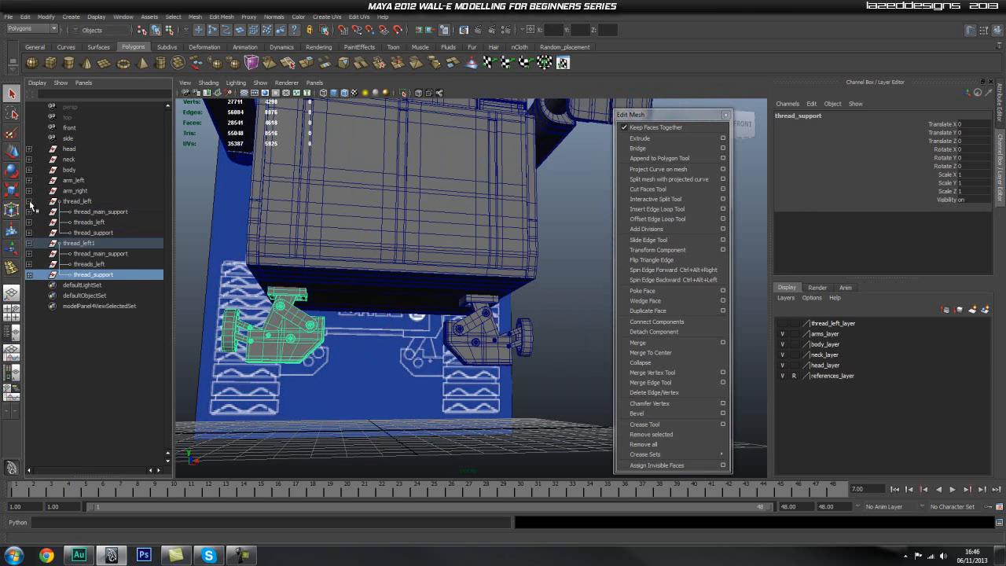
left_click(98, 234, "ctrl")
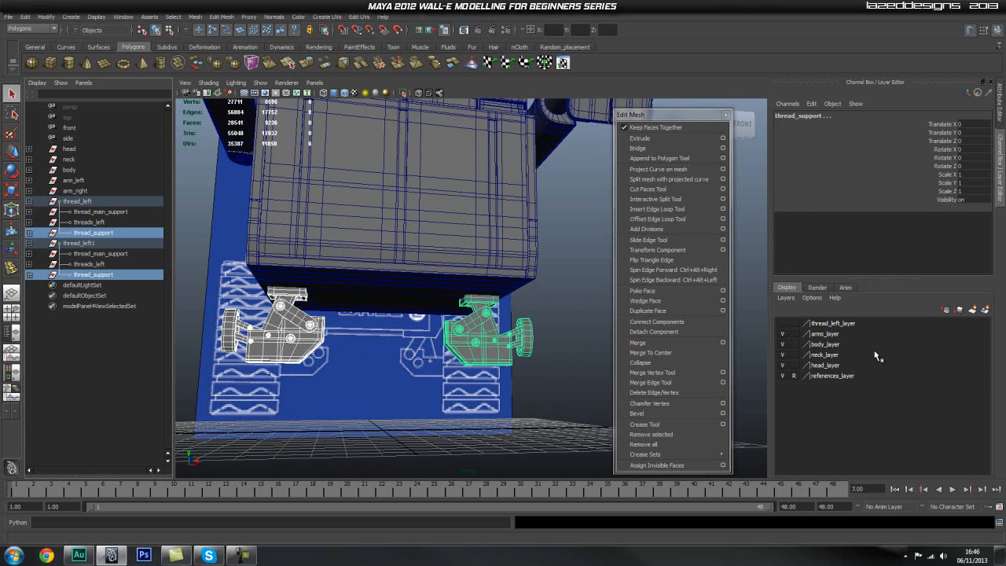
right_click(843, 326)
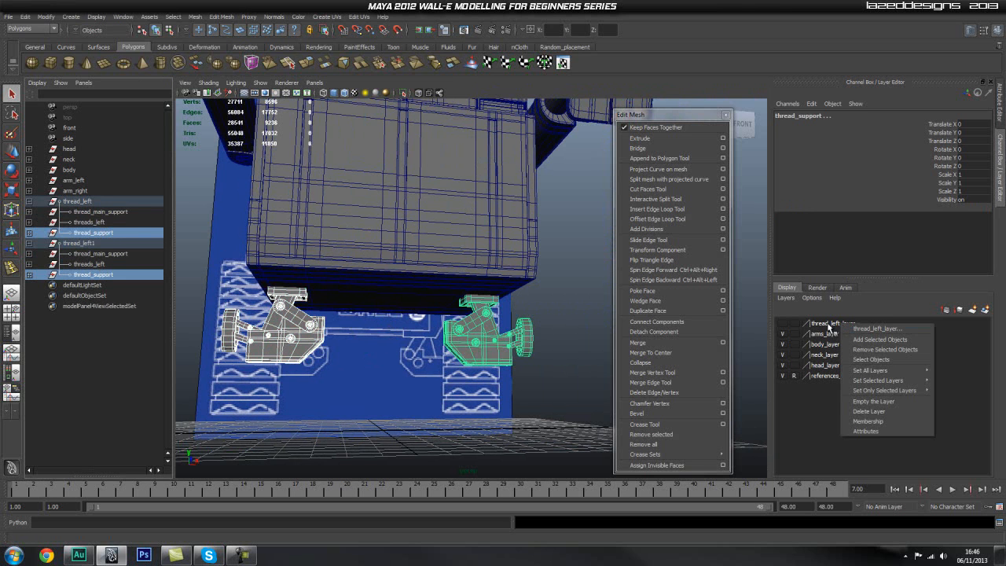
left_click(886, 341)
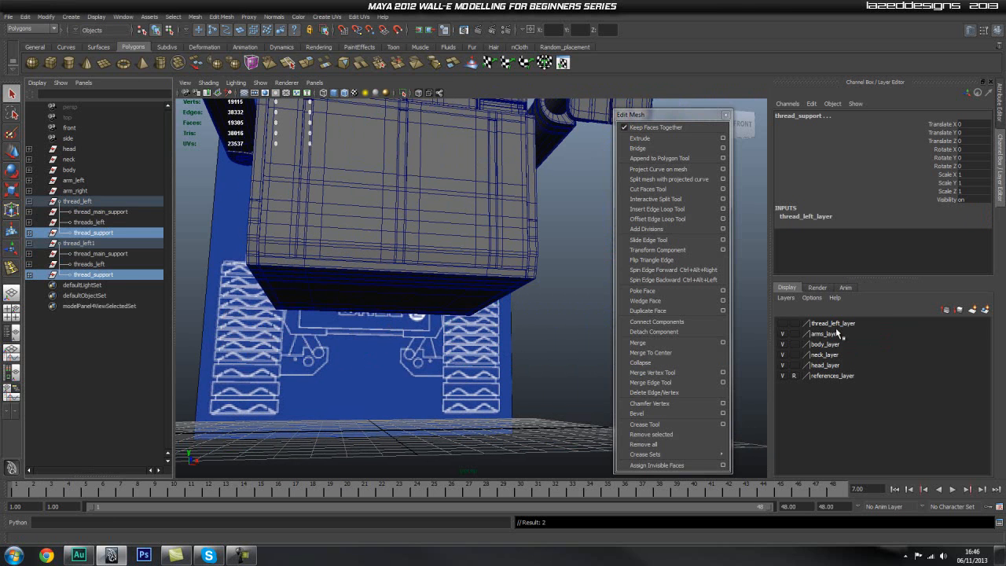
Rename thread_left_layer to threads_layer
double_click(839, 325)
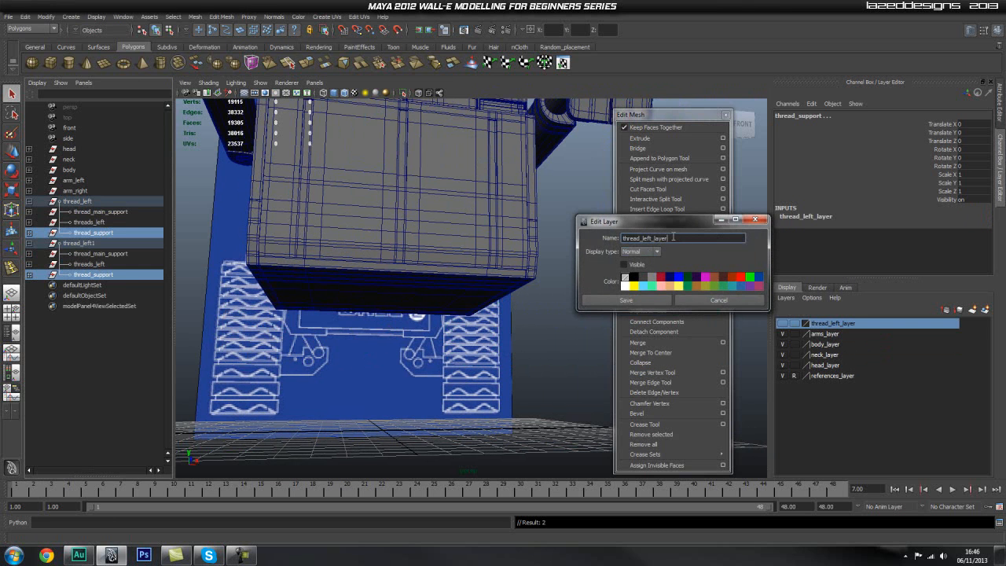
double_click(678, 237)
left_click(628, 300)
left_click_drag(434, 323, 517, 351, "alt")
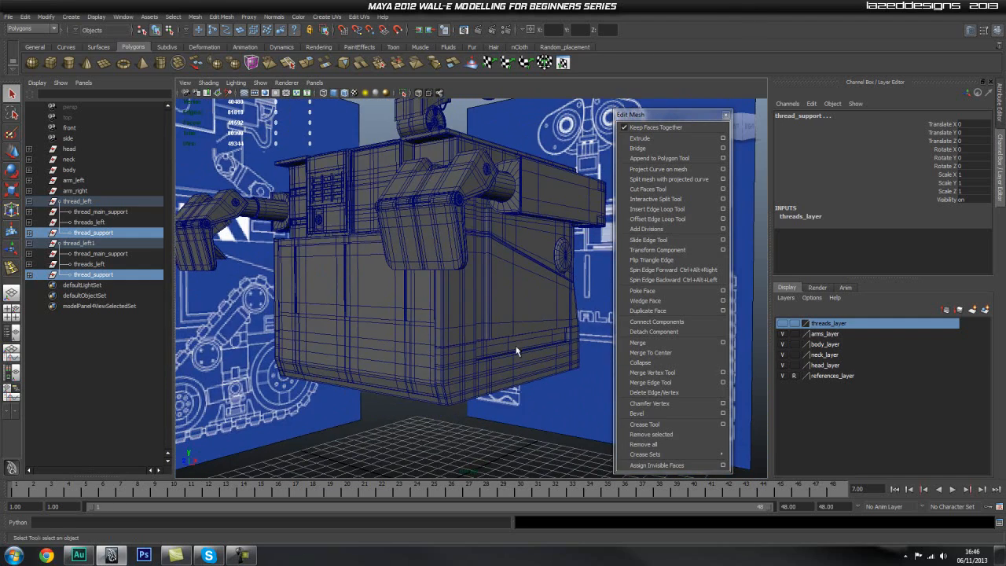
Hide the arms, neck and head layers, leaving the body and reference layers shown
left_click(784, 337)
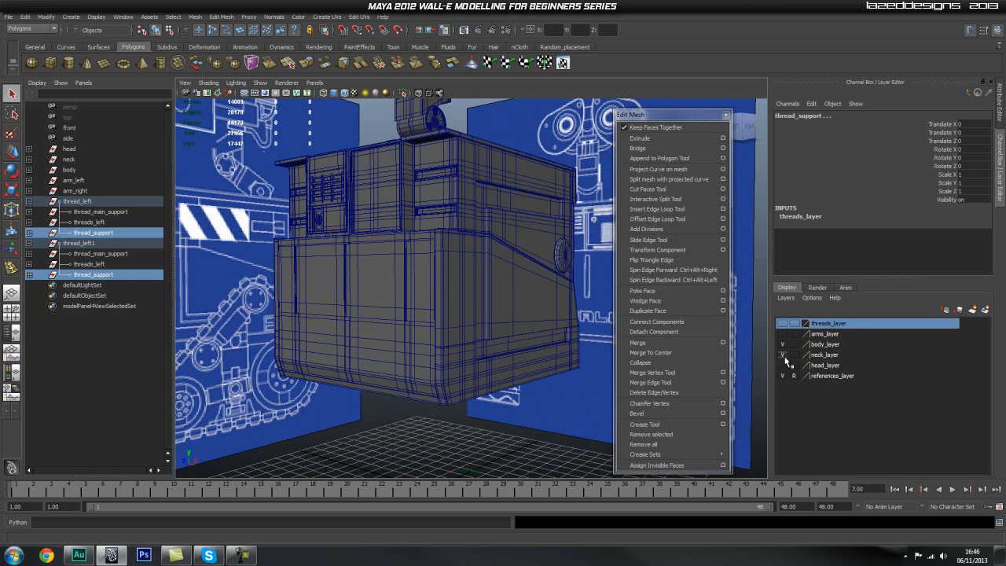
left_click_drag(548, 271, 513, 286, "alt")
right_click_drag(472, 304, 522, 286, "alt")
left_click_drag(452, 358, 495, 335, "alt")
middle_click_drag(460, 354, 462, 281, "alt")
Examine the lower edge and front corner of the body_bottom_main mesh against the reference images
left_click(505, 342)
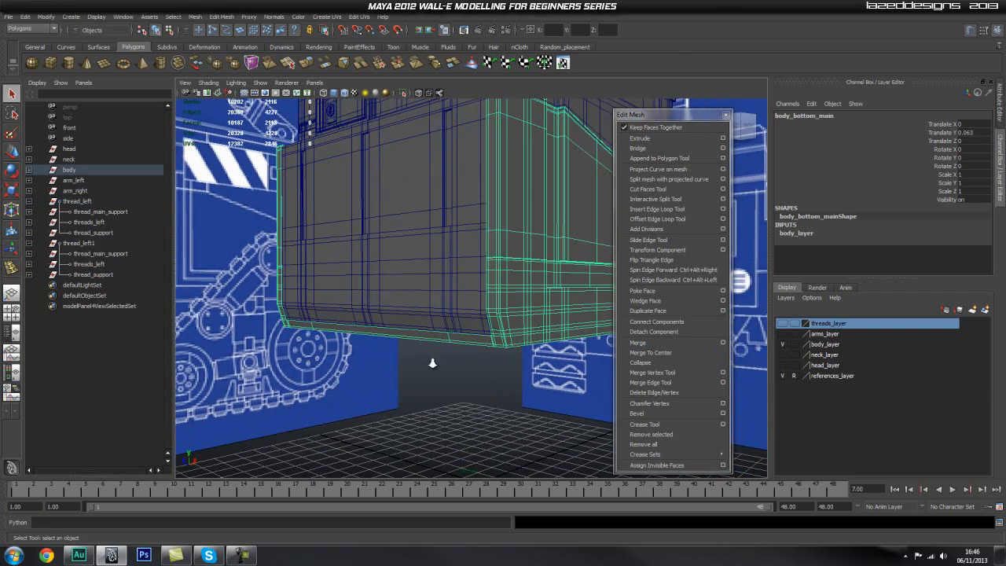
middle_click_drag(453, 371, 433, 364, "alt")
left_click_drag(495, 370, 501, 325, "alt")
middle_click_drag(501, 326, 557, 338, "alt")
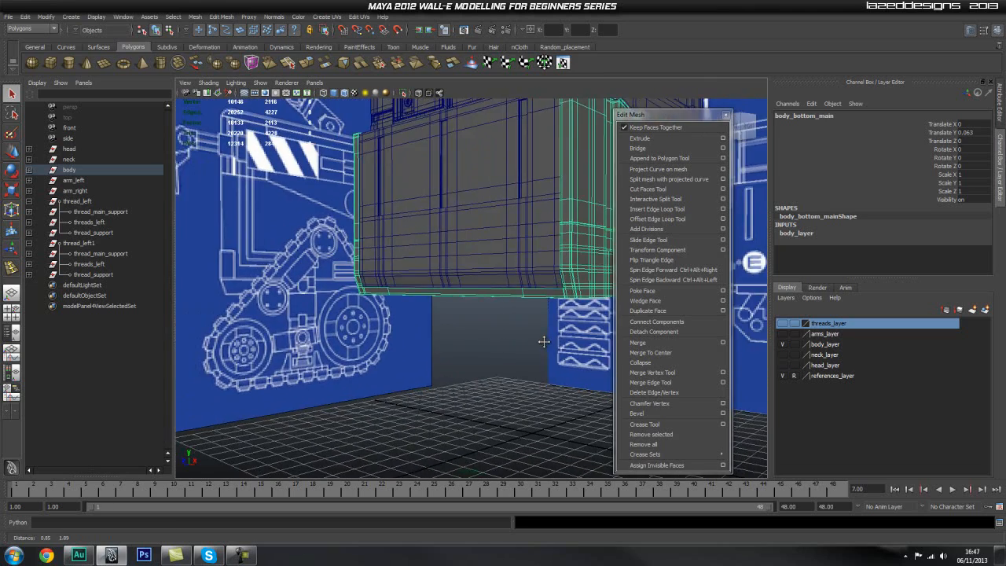
left_click_drag(557, 338, 516, 330, "alt")
right_click_drag(516, 331, 504, 338, "alt")
left_click_drag(513, 315, 496, 328, "alt")
middle_click_drag(496, 328, 473, 351, "alt")
key("space")
left_click_drag(498, 288, 478, 383)
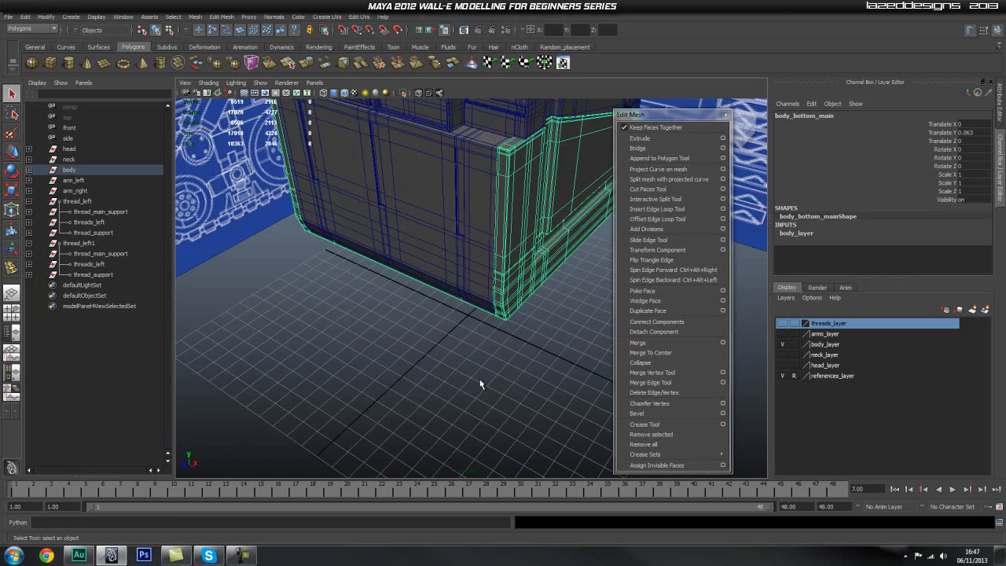
Create a tall polygon cube on the grid in front of the body
middle_click_drag(478, 384, 318, 293, "alt")
left_click(51, 63)
left_click_drag(413, 340, 417, 309)
right_click_drag(417, 309, 483, 326, "alt")
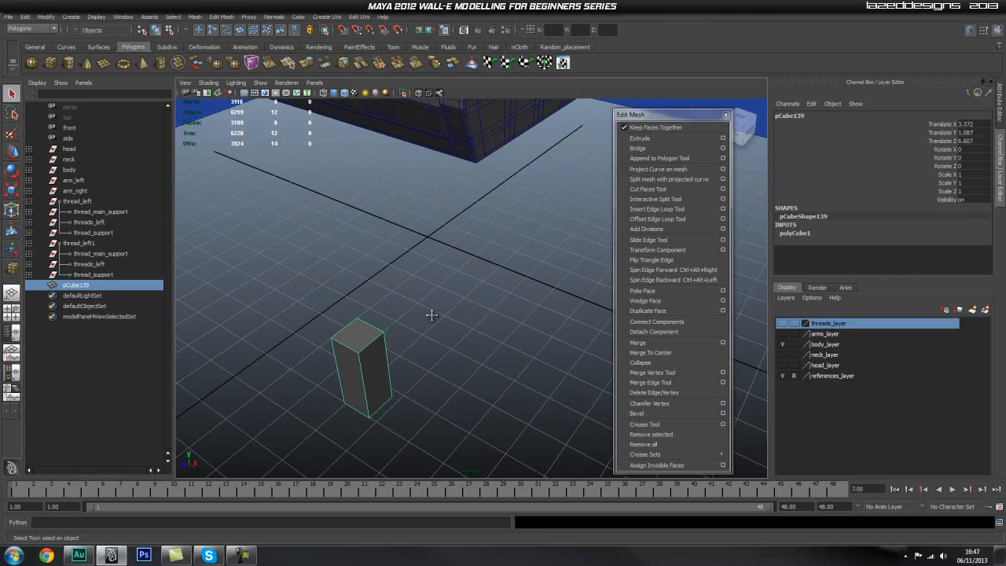
In the side view, move the cube up to the body's lower front corner, at about Y 6.898, Z 5.234
middle_click_drag(483, 326, 469, 299, "alt")
key("space")
left_click_drag(467, 298, 504, 304)
scroll(505, 305, "down", 12)
middle_click_drag(515, 307, 594, 302, "alt")
scroll(472, 302, "up", 2)
mouse_move(445, 299)
middle_mouse_down("alt")
mouse_move(440, 283)
mouse_move(445, 303)
middle_mouse_up("alt")
scroll(440, 282, "up", 1)
key("w")
left_click_drag(378, 418, 416, 260)
Turn on X-ray shading and move the cube clear of the body's front, to about Y 6.325, Z 7.084
scroll(393, 249, "up", 3)
left_click(428, 92)
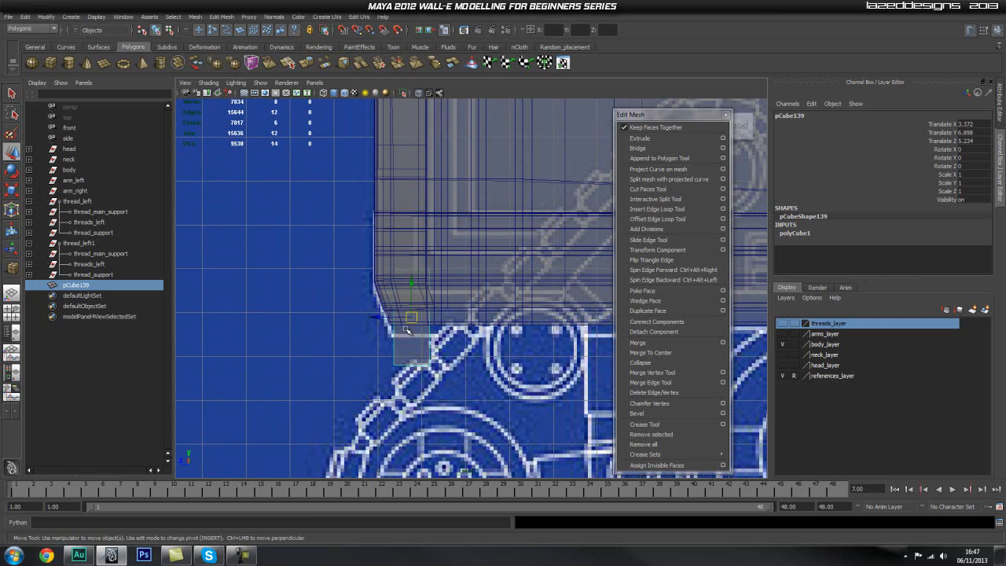
left_click_drag(410, 318, 328, 341)
scroll(373, 353, "up", 3)
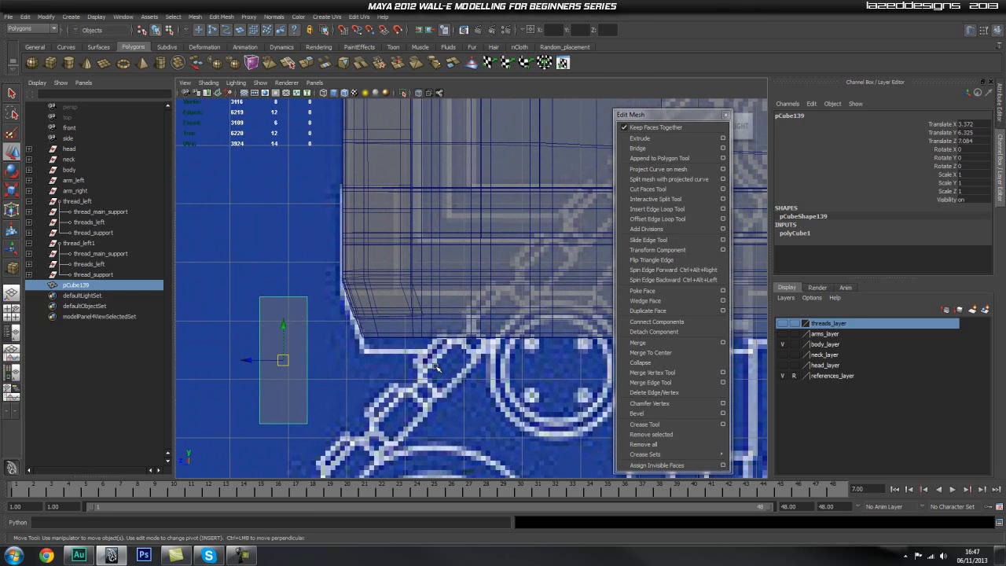
middle_click_drag(413, 327, 405, 359, "alt")
Put the body_bottom_door mesh on a new display layer and hide that layer
key("space")
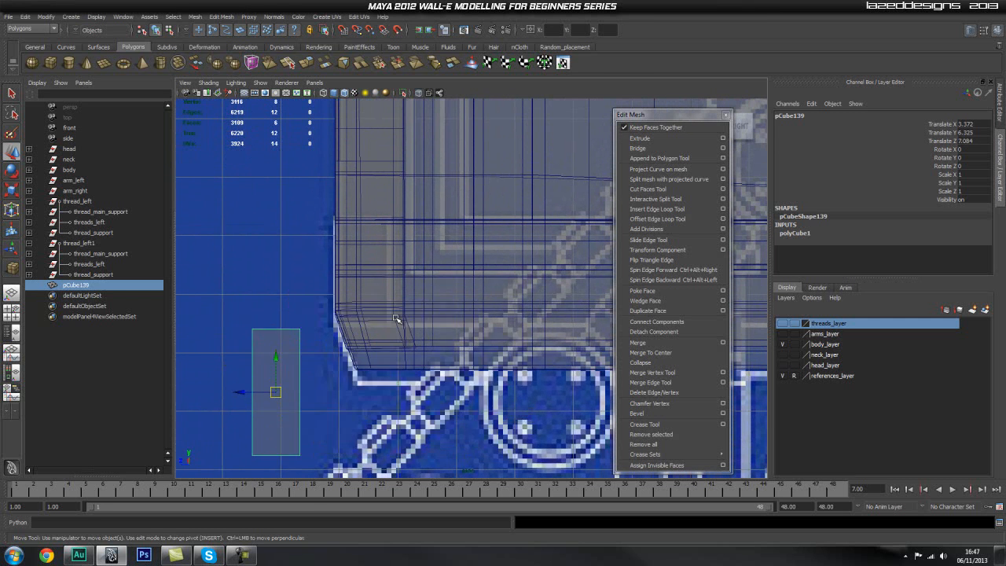
left_click_drag(395, 338, 398, 320)
scroll(382, 344, "down", 5)
middle_click_drag(423, 177, 409, 277, "alt")
left_click(409, 278)
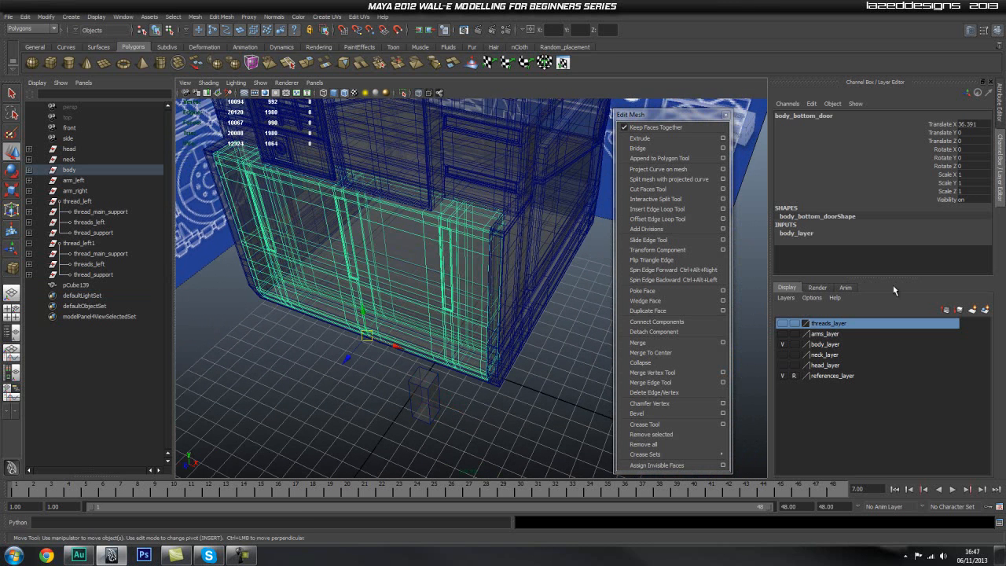
left_click(975, 310)
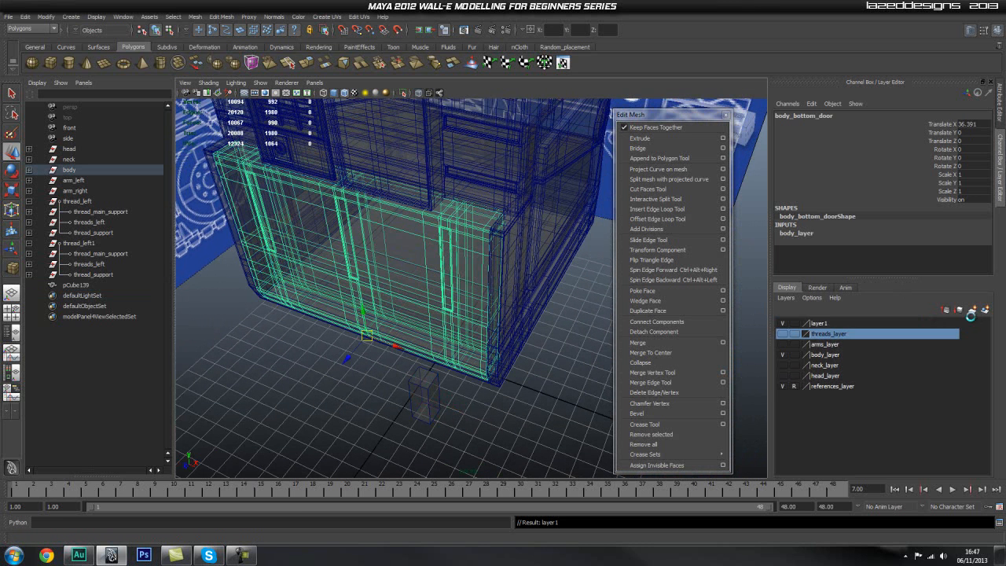
right_click(843, 325)
left_click(876, 338)
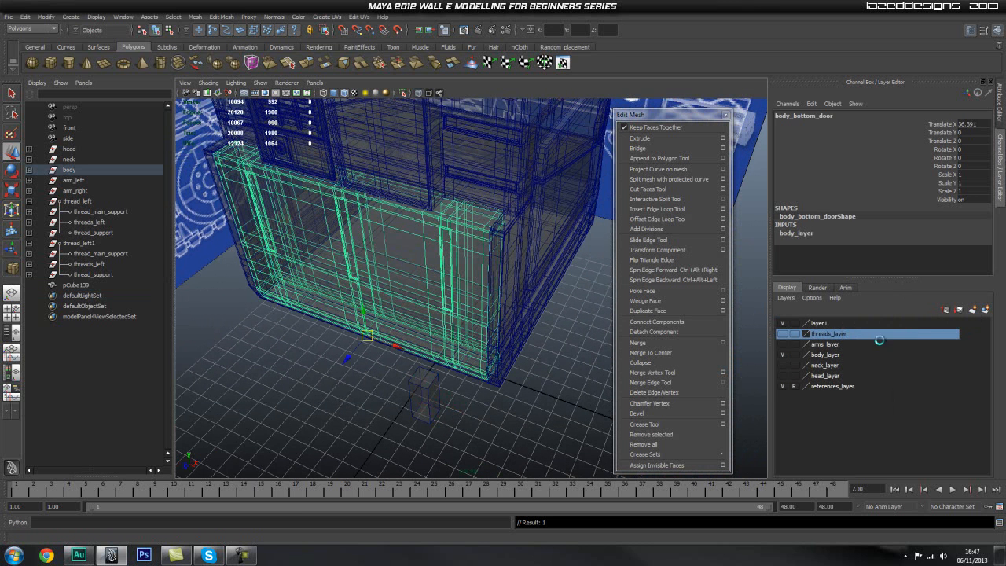
left_click(782, 323)
In the side view, move the cube onto the body's lower front corner, at about Y 8.204, Z 5.692
left_click(512, 386)
key("space")
left_click_drag(512, 385, 557, 386)
scroll(548, 359, "down", 4)
middle_click_drag(406, 365, 377, 355, "alt")
scroll(436, 344, "up", 3)
left_click(291, 389)
left_click_drag(300, 376, 354, 285)
scroll(354, 285, "up", 3)
mouse_move(408, 325)
middle_mouse_down("alt")
mouse_move(414, 359)
mouse_move(418, 323)
middle_mouse_up("alt")
scroll(417, 358, "up", 1)
Check the cube in perspective and refine its side-view position to about Y 8.24, Z 5.782
key("space")
left_click_drag(378, 325, 411, 287)
right_click_drag(412, 286, 457, 324, "alt")
key("space")
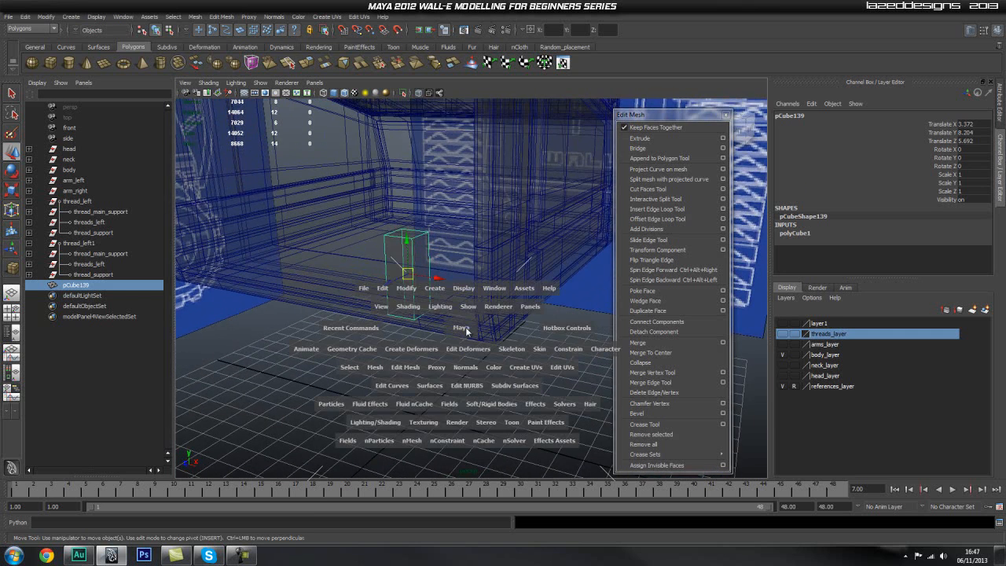
left_click_drag(487, 331, 417, 315)
mouse_move(341, 259)
left_mouse_down()
mouse_move(351, 261)
mouse_move(340, 261)
left_mouse_up()
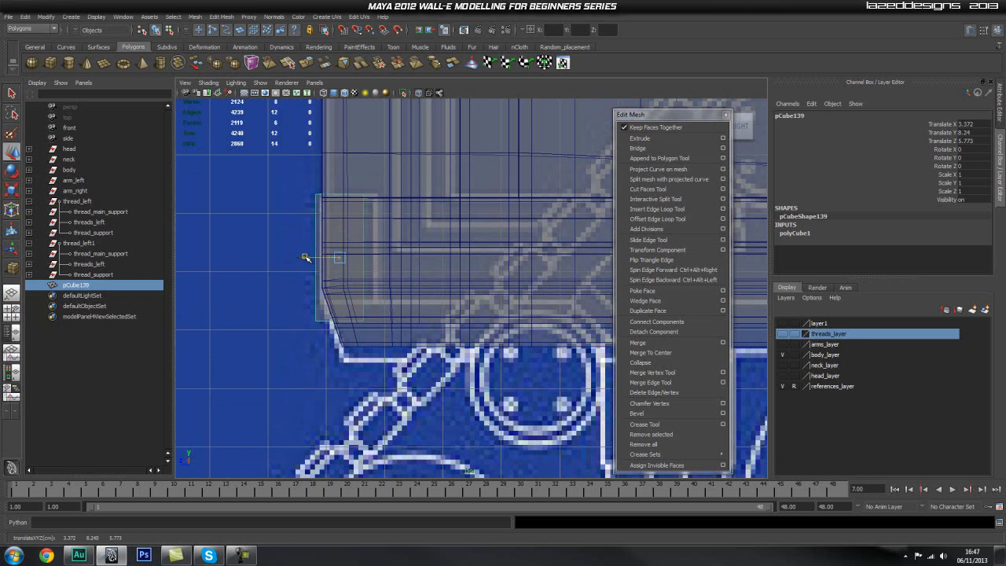
left_click_drag(306, 258, 347, 282)
In the front view, move the cube sideways to the body's outer edge beside the tread, at about X 5.946
key("space")
right_click_drag(532, 313, 330, 306, "alt")
middle_click_drag(331, 306, 343, 382, "alt")
right_click_drag(344, 382, 515, 366, "alt")
middle_click_drag(399, 358, 397, 312, "alt")
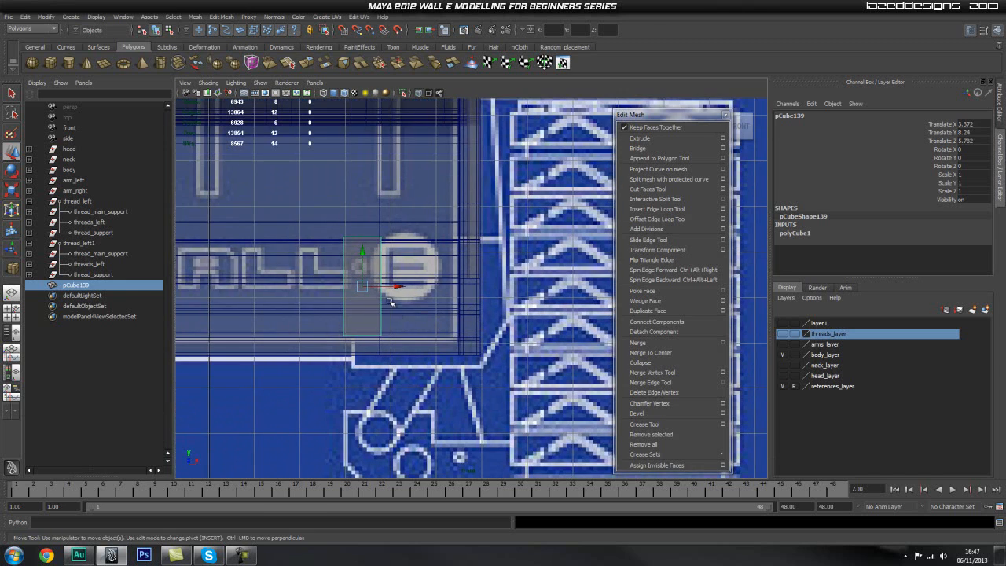
left_click_drag(397, 289, 516, 306)
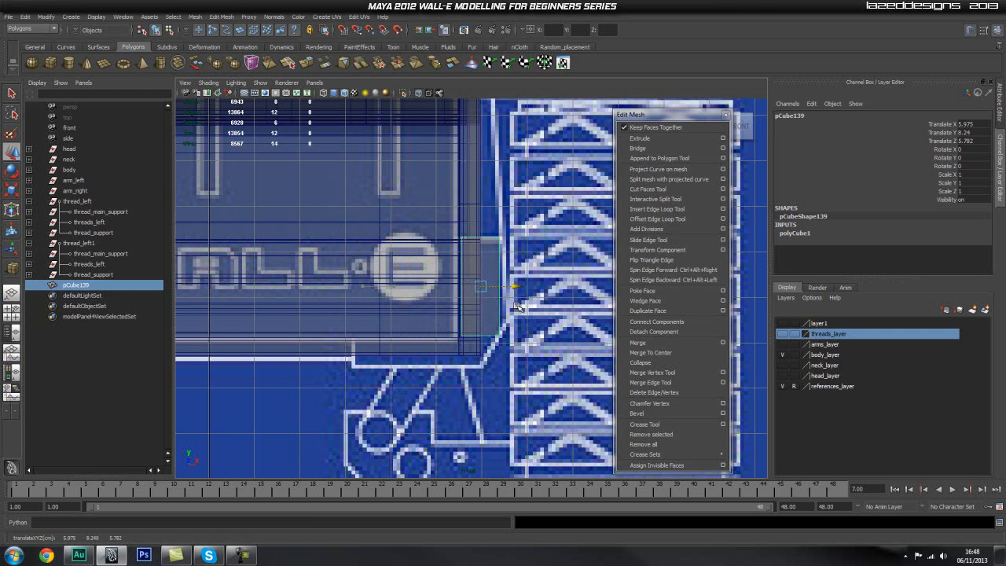
scroll(493, 292, "up", 2)
scroll(493, 291, "up", 3)
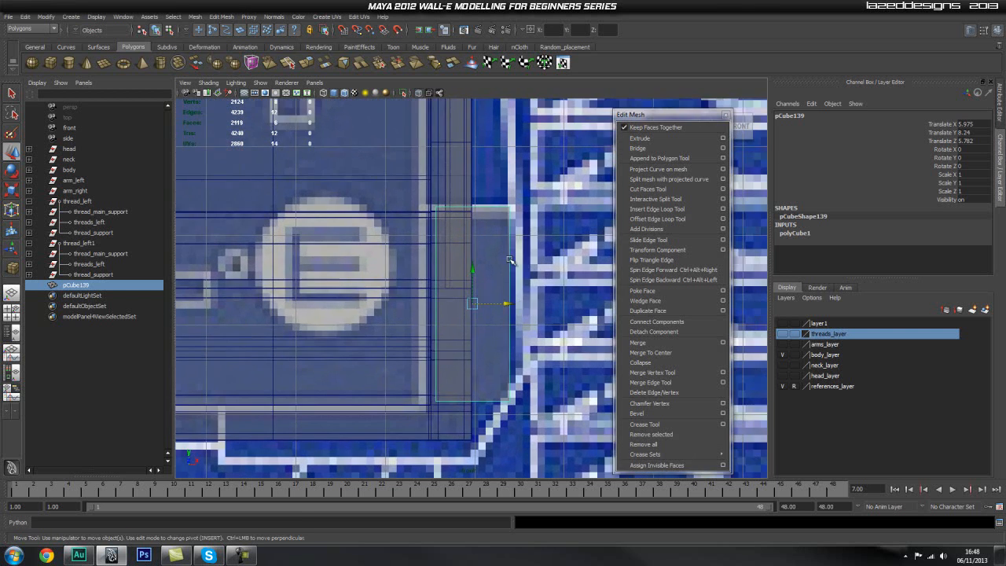
left_click_drag(507, 304, 505, 305)
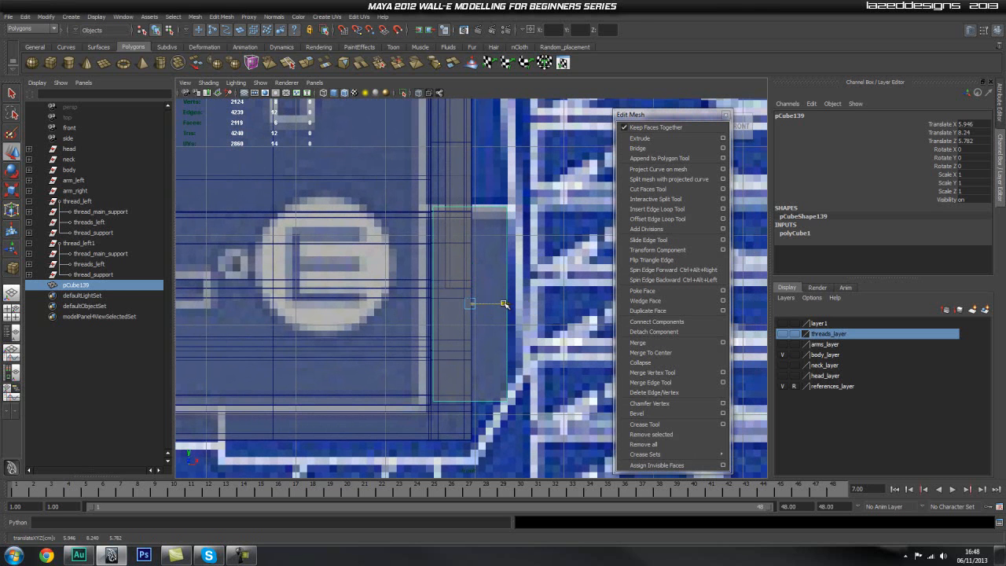
Turn off X-ray shading to show the cube and body as solid surfaces
left_click(404, 94)
left_click(404, 94)
left_click(417, 94)
scroll(498, 220, "up", 2)
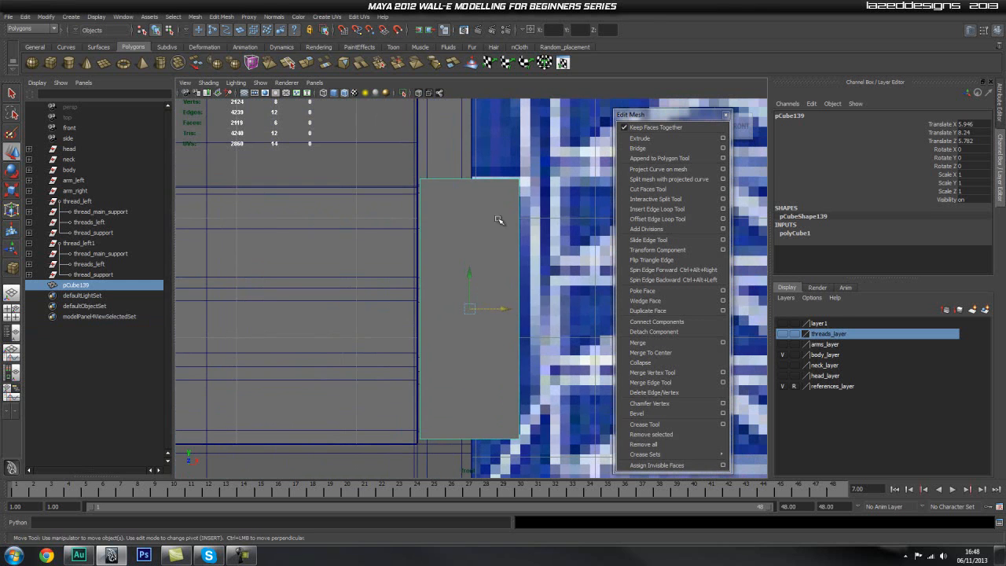
Nudge the cube sideways to about X 5.941 and check it against the body in perspective
left_click_drag(498, 310, 506, 275)
key("space")
left_click_drag(540, 305, 511, 303, "alt")
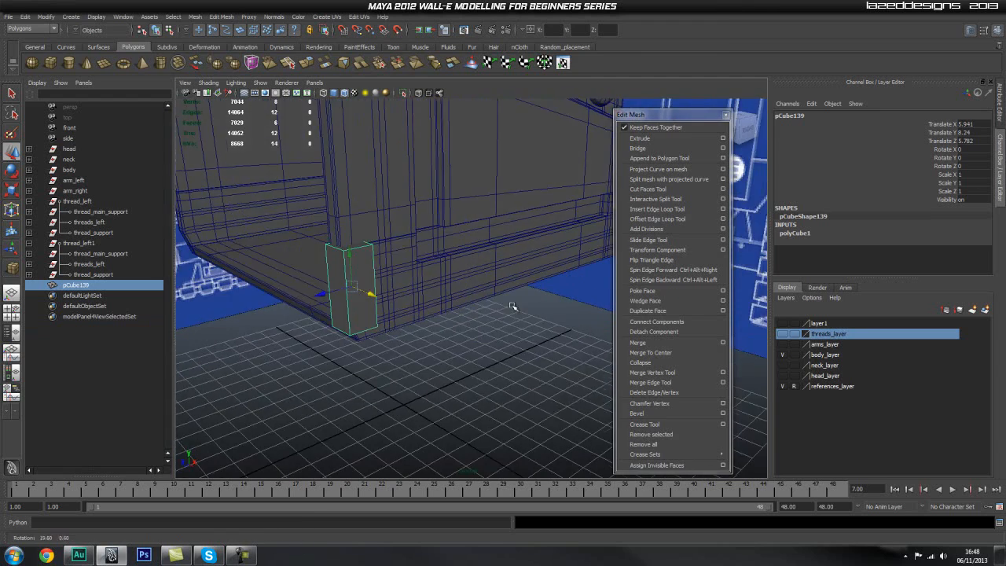
Move the cube's outer side face inward to about X 6.12, making the block thinner
scroll(397, 298, "up", 5)
left_click_drag(397, 299, 484, 326, "alt")
scroll(471, 353, "down", 3)
right_click_drag(484, 326, 496, 321)
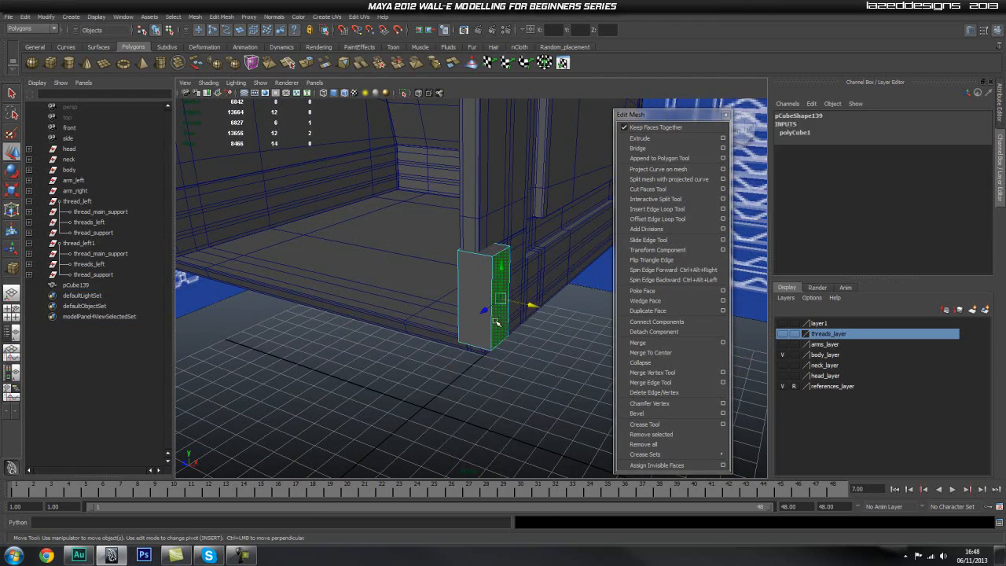
left_click_drag(529, 306, 520, 305)
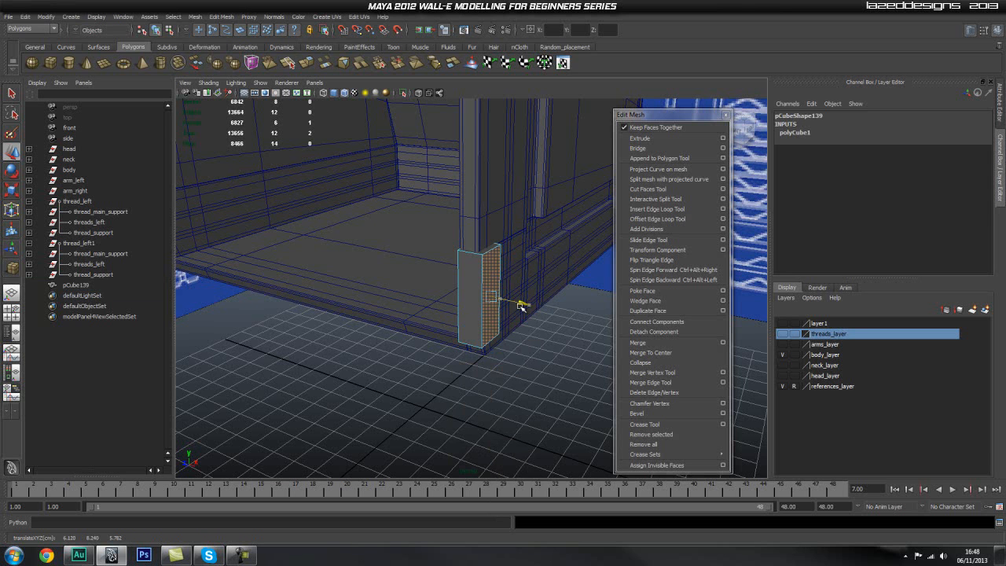
Select the cube's bottom face and move it vertically to about Y 7.11
left_click_drag(538, 288, 512, 298, "alt")
scroll(467, 355, "up", 5)
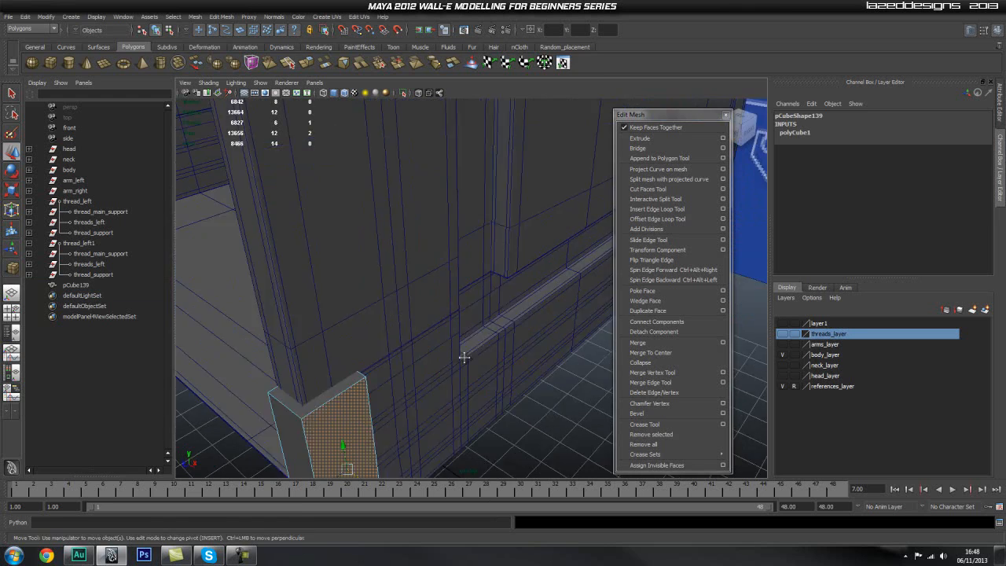
middle_click_drag(467, 355, 476, 312, "alt")
scroll(475, 314, "down", 1)
left_click_drag(365, 303, 519, 415, "alt")
scroll(512, 348, "up", 4)
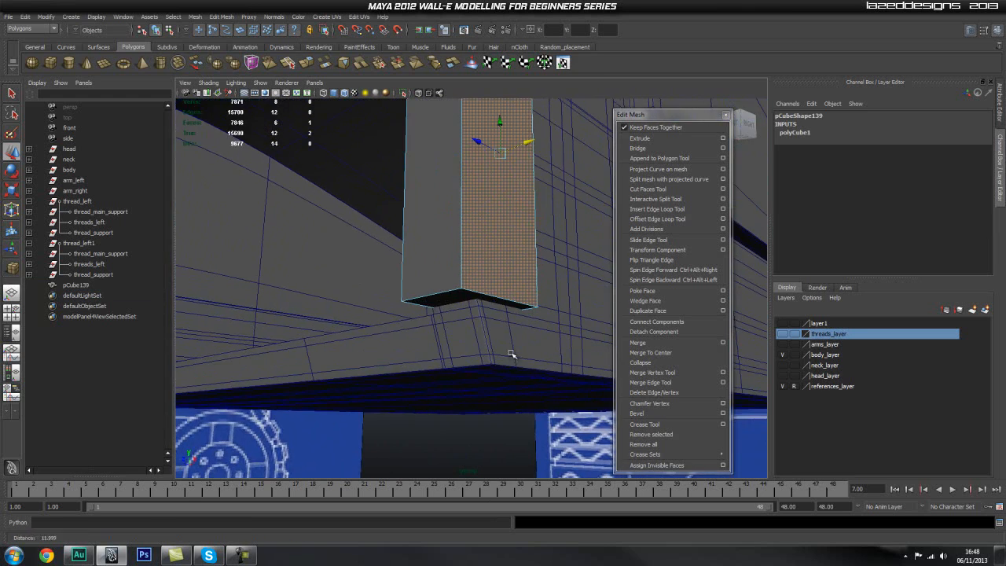
left_click(467, 299)
left_click_drag(470, 270, 469, 275)
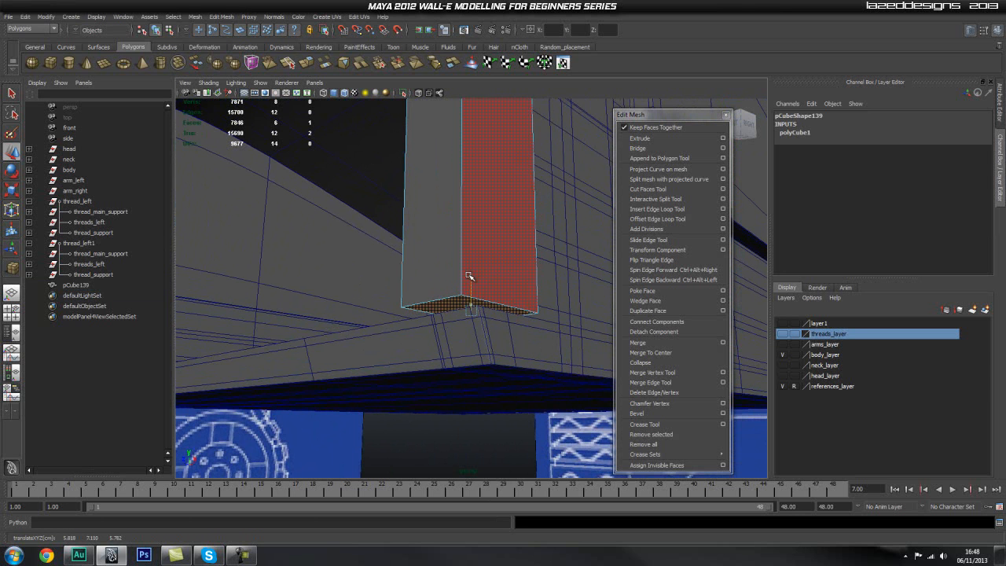
Make layer1 visible and raise the cube's bottom face to about Y 7.699
right_click_drag(470, 275, 354, 280, "alt")
middle_click_drag(496, 305, 573, 390, "alt")
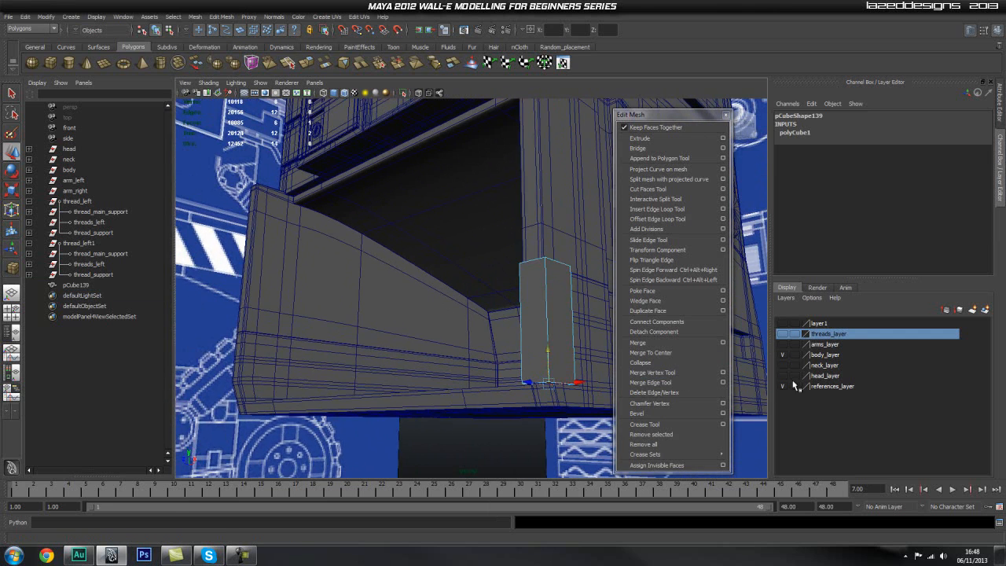
left_click(781, 324)
left_click_drag(462, 346, 507, 348, "alt")
middle_click_drag(507, 347, 456, 314, "alt")
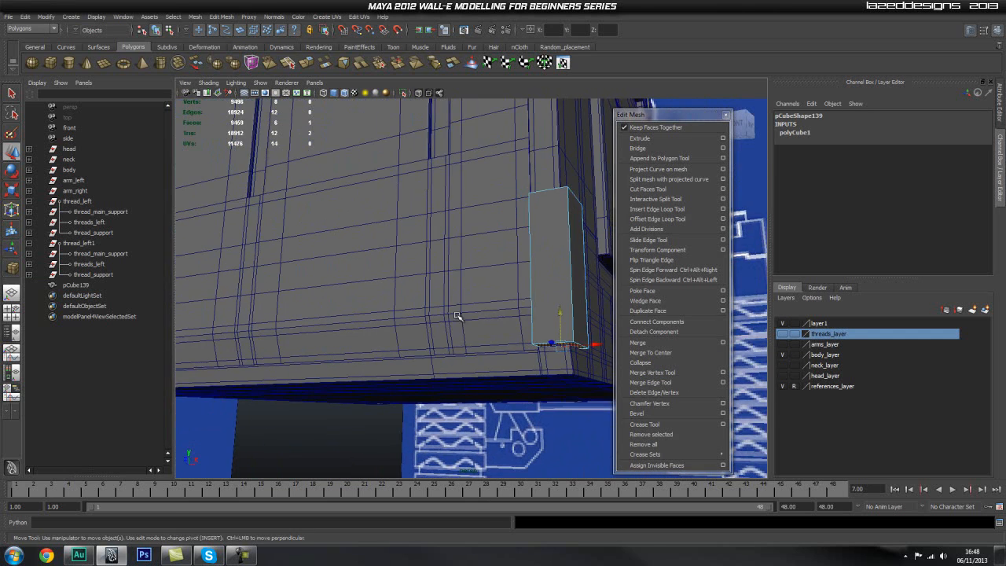
mouse_move(492, 314)
left_mouse_down("alt")
mouse_move(511, 345)
mouse_move(481, 312)
left_mouse_up("alt")
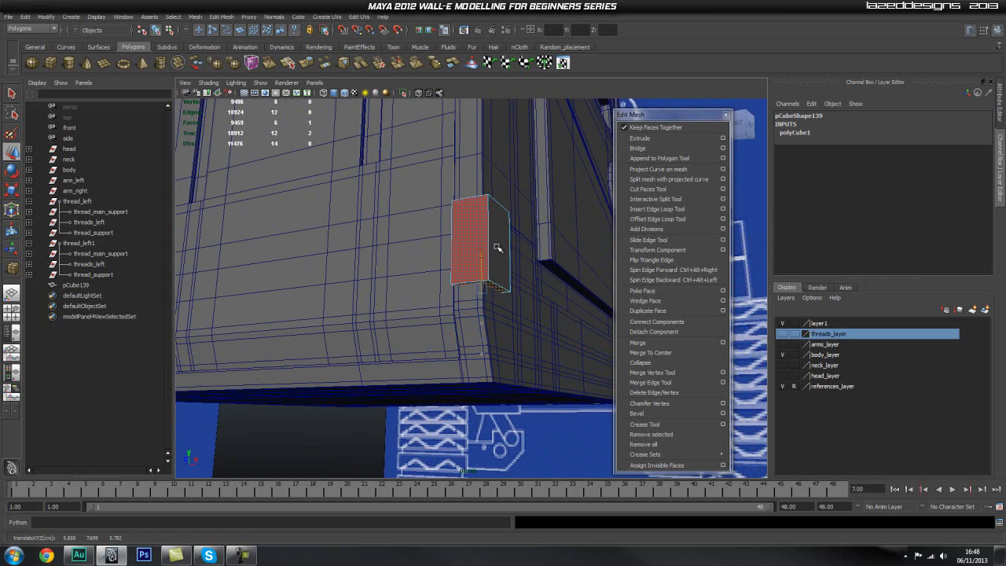
In the side view, align the bottom face with the start of the body's slanted corner, at about Y 7.726
key("space")
left_click_drag(469, 321, 516, 322)
middle_click_drag(316, 336, 458, 320, "alt")
scroll(402, 337, "up", 5)
scroll(472, 320, "up", 3)
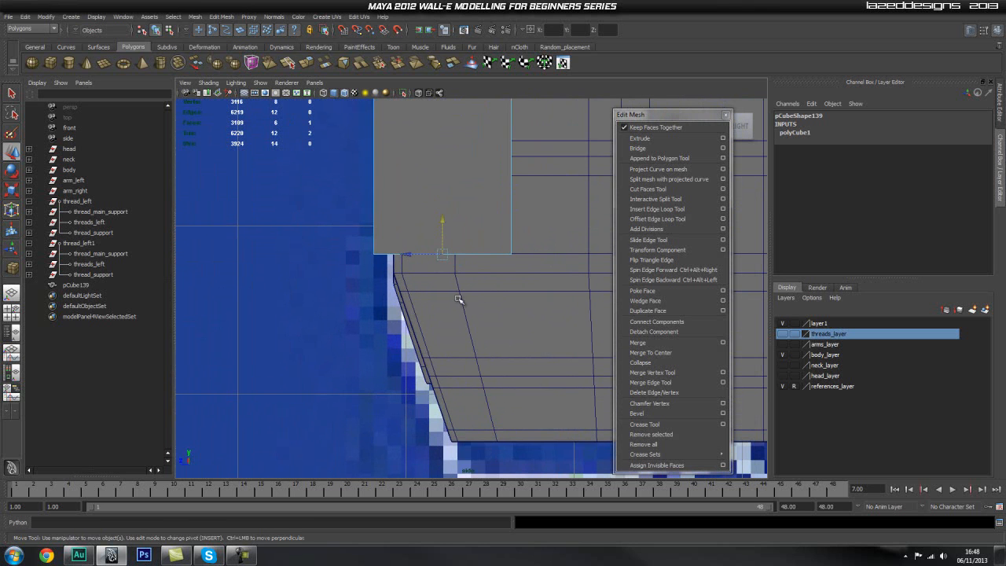
left_click_drag(441, 240, 441, 241)
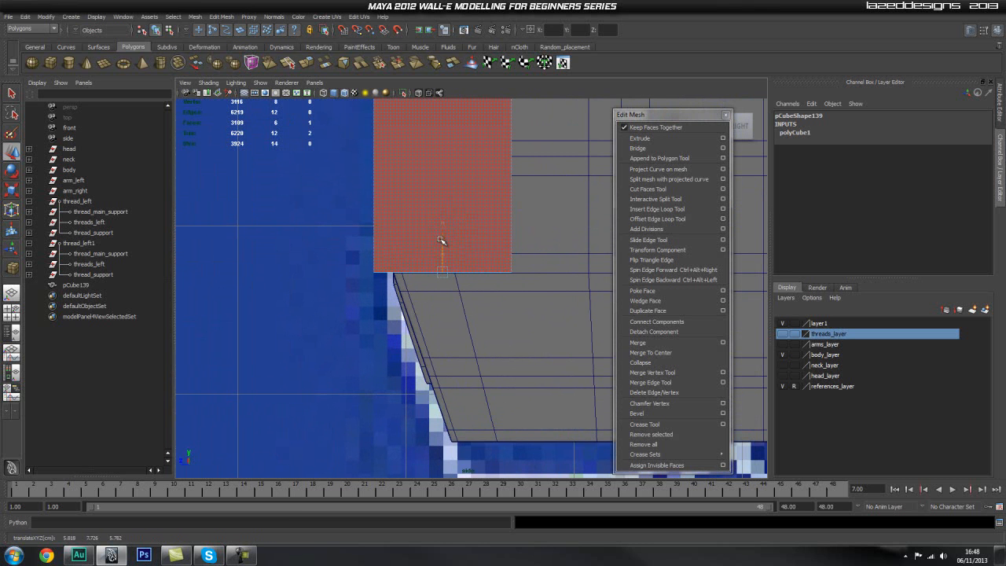
Extrude the cube's bottom face straight down to about the level of the body's underside
left_click(640, 138)
left_click_drag(442, 311, 445, 474)
middle_click_drag(442, 414, 418, 348, "alt")
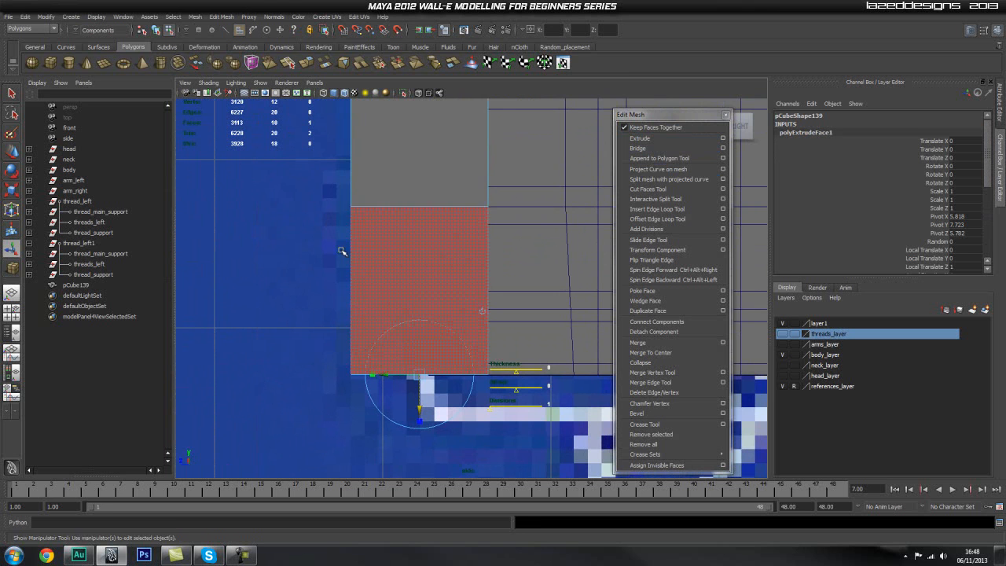
Turn on X-ray shading, extend the extruded face below the body and shift it back to follow the slanted corner
left_click(419, 93)
scroll(417, 337, "up", 1)
middle_click_drag(418, 390, 394, 338, "alt")
left_click_drag(388, 354, 399, 398)
scroll(528, 367, "down", 5)
middle_click_drag(528, 367, 502, 369, "alt")
scroll(468, 356, "up", 2)
left_click_drag(358, 336, 396, 334)
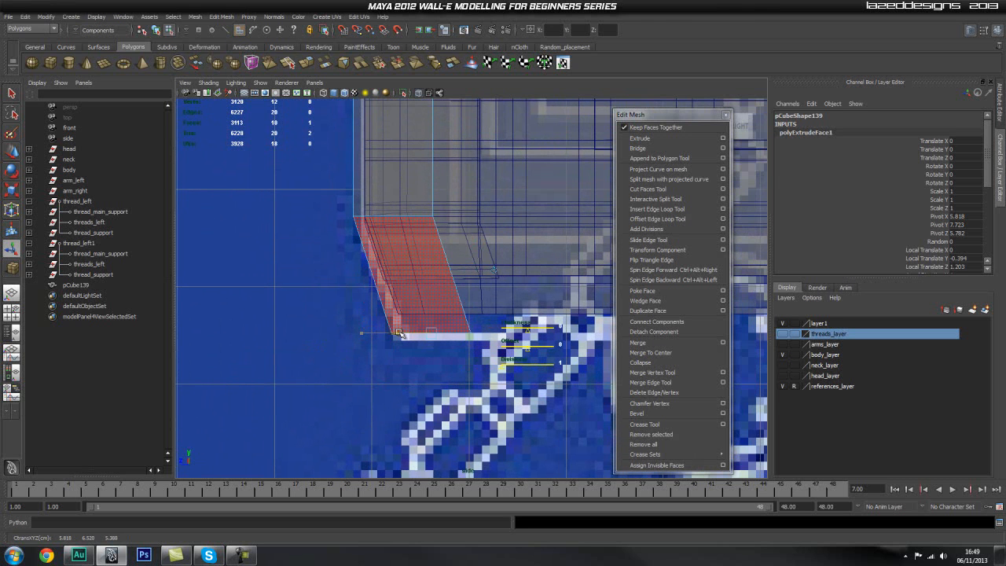
Refine the extruded face against the side reference to about local Y -0.425, Z 1.274
scroll(401, 334, "up", 3)
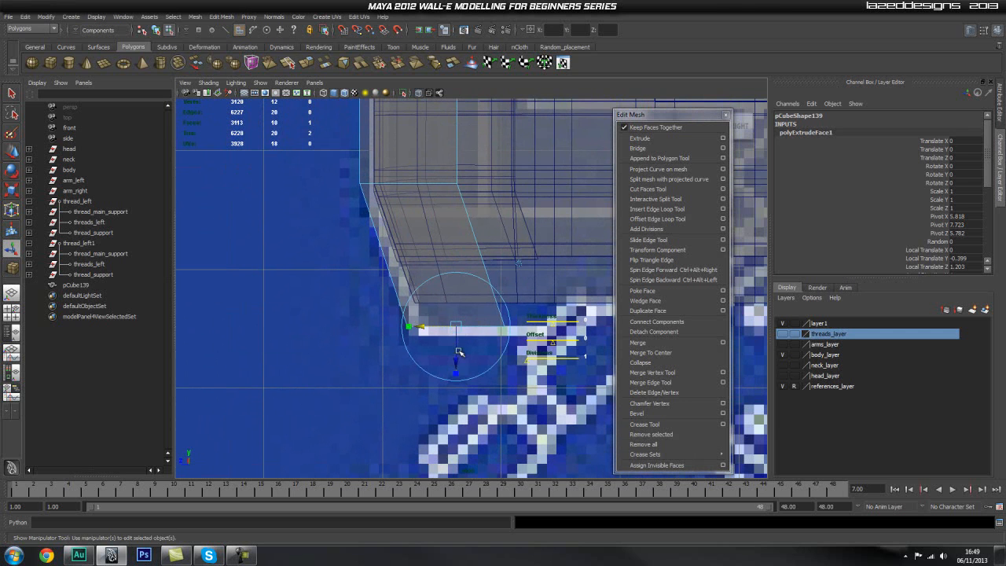
left_click_drag(458, 361, 462, 369)
left_click_drag(423, 338, 423, 338)
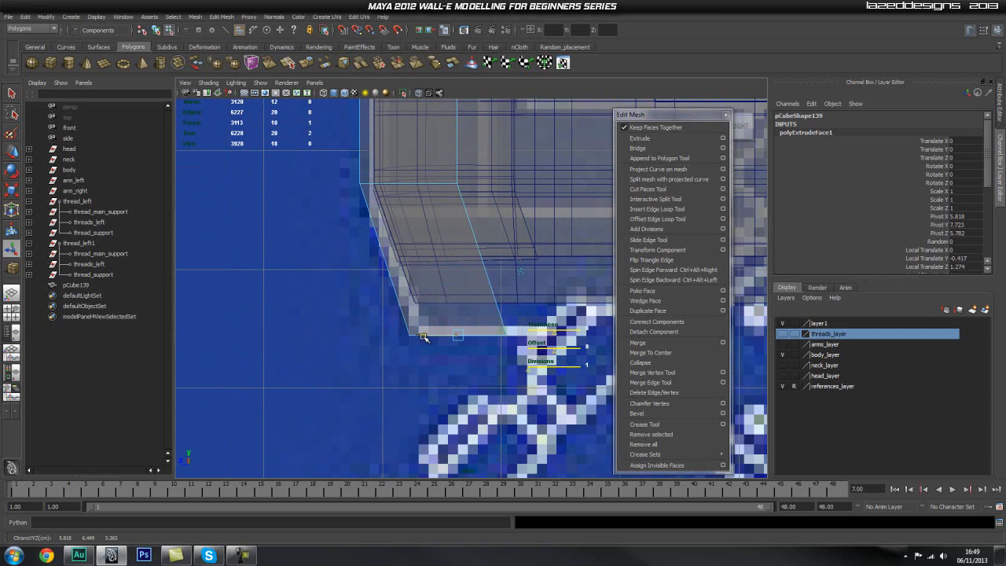
right_click_drag(280, 299, 377, 294, "alt")
left_click_drag(422, 341, 423, 342)
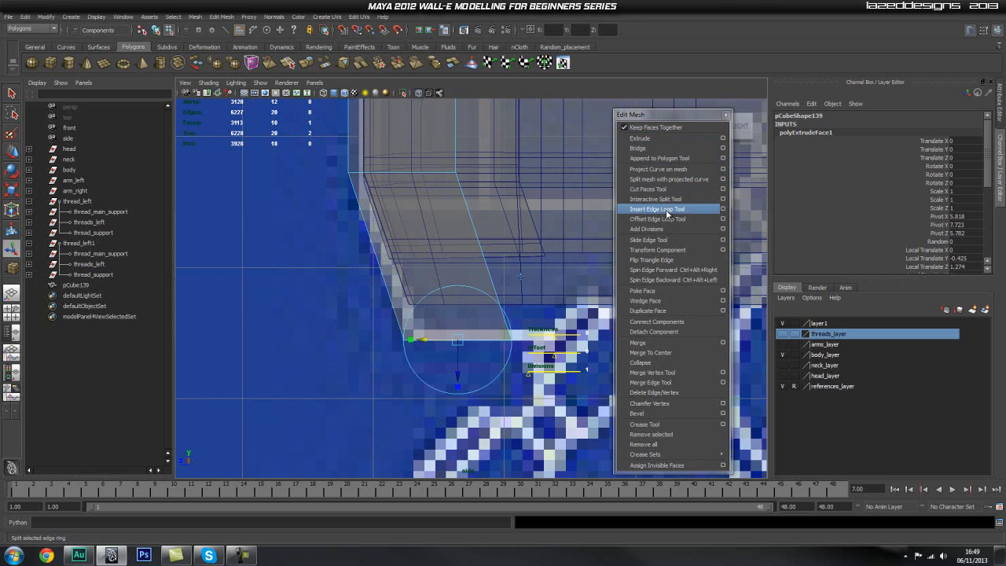
Insert an edge loop across the slanted section, just above the level of the body's underside
left_click(657, 209)
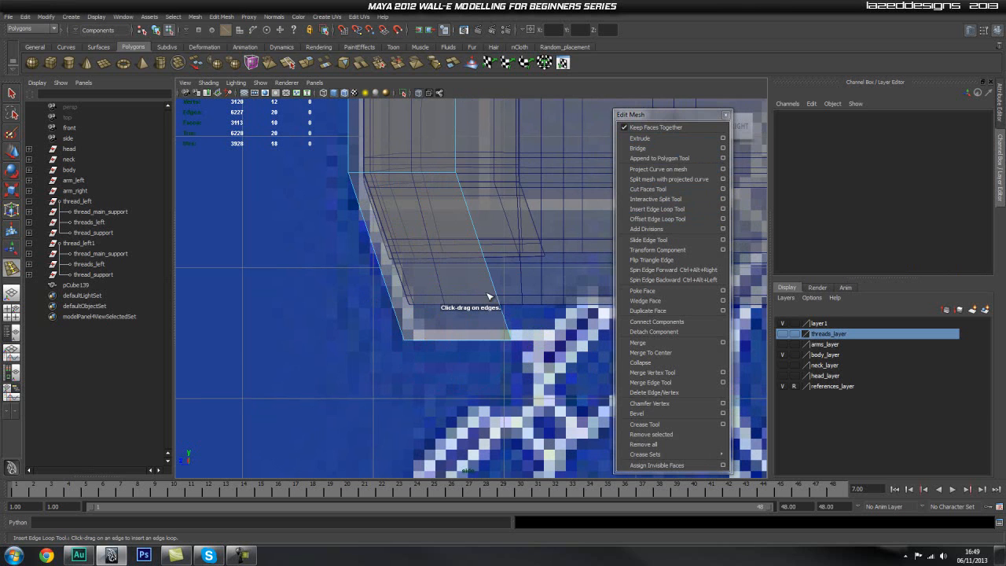
left_click_drag(499, 299, 499, 296)
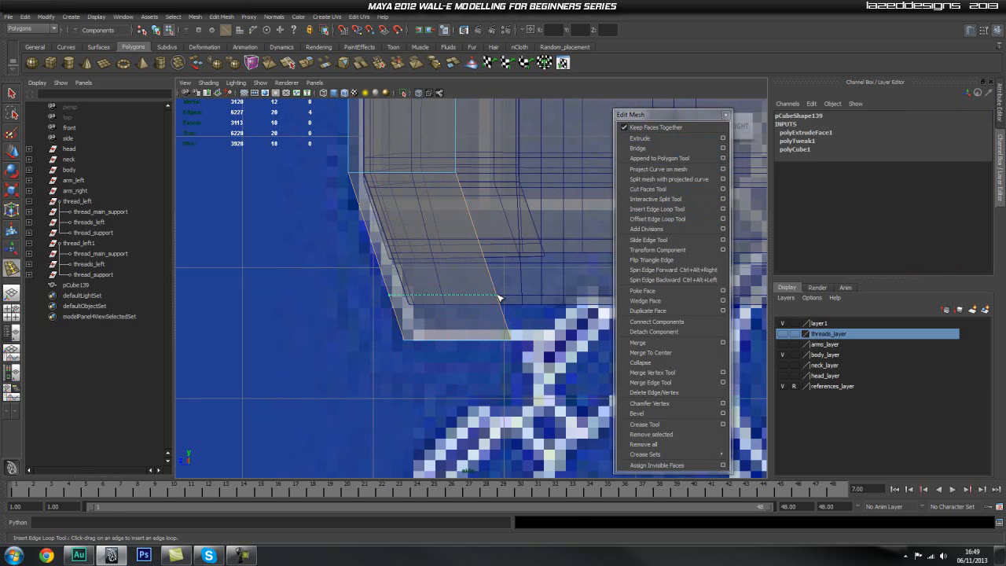
left_click_drag(498, 295, 470, 296)
In perspective, extrude the rear face of the lowest section backwards beneath the body by about 1.272
key("space")
key("q")
left_click_drag(558, 350, 360, 356, "alt")
mouse_move(359, 356)
right_mouse_down("alt")
mouse_move(313, 352)
mouse_move(313, 373)
mouse_move(366, 354)
right_mouse_up("alt")
middle_click_drag(367, 354, 461, 321, "alt")
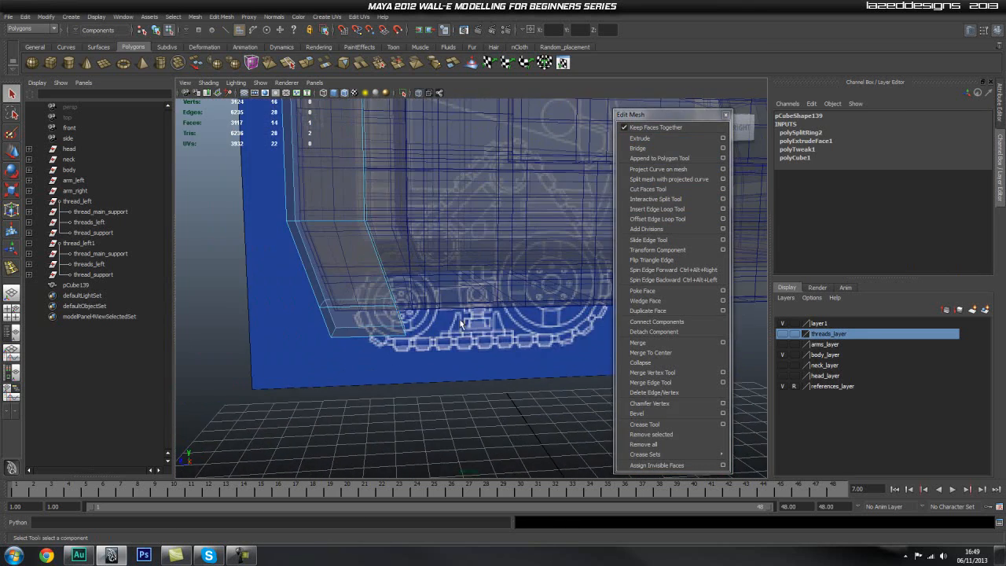
left_click(676, 138)
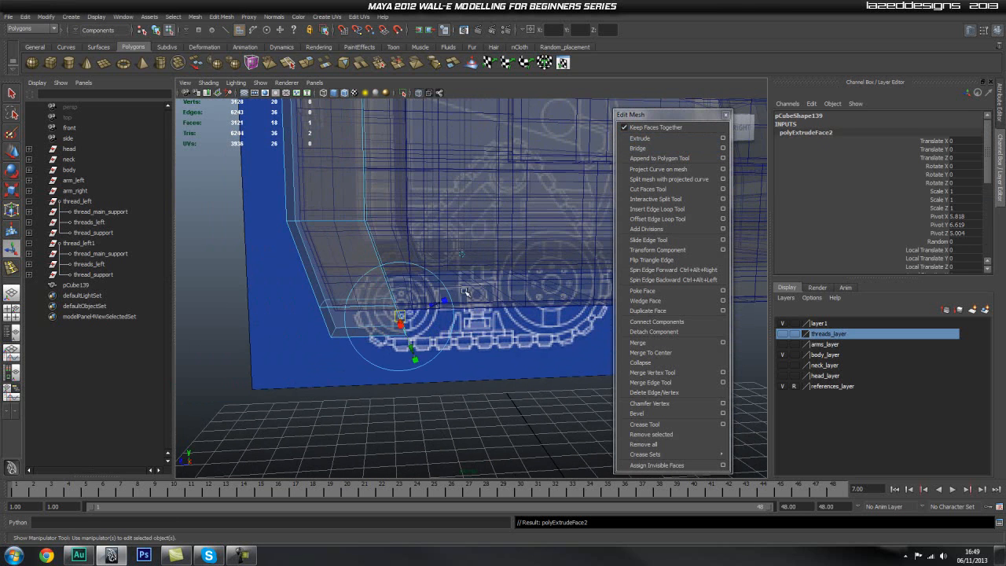
left_click(463, 254)
left_click_drag(363, 318, 474, 316)
right_click_drag(514, 270, 501, 265, "alt")
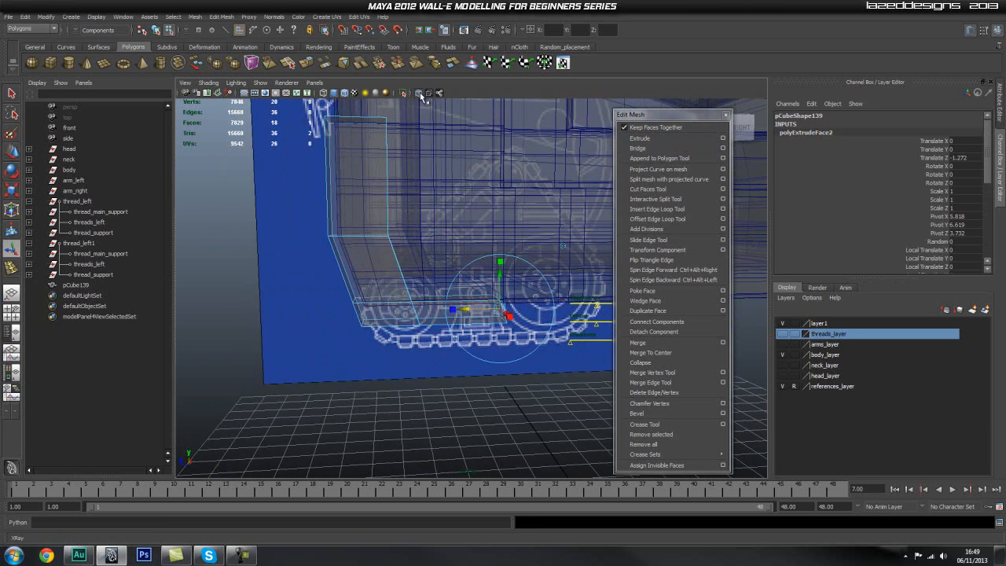
Turn off X-ray shading to view the bracket and body as solid surfaces
left_click(420, 93)
left_click_drag(543, 285, 511, 302, "alt")
right_click_drag(511, 301, 457, 318, "alt")
left_click_drag(458, 318, 483, 341, "alt")
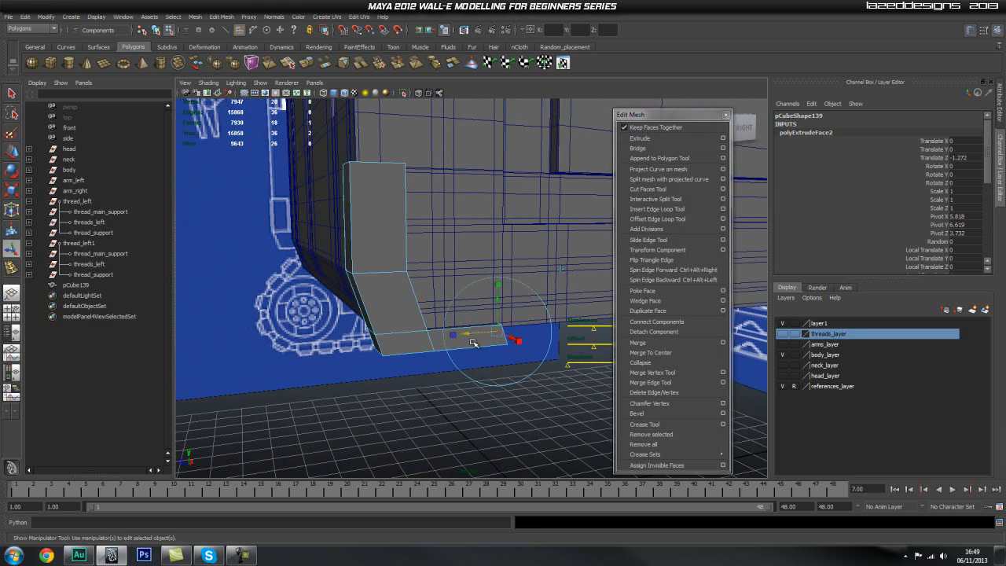
Show the threads layer to examine how the bracket sits beside the treads, and hide the layer again
left_click(785, 336)
left_click_drag(411, 344, 511, 351, "alt")
left_click_drag(445, 292, 446, 317, "alt")
middle_click_drag(409, 318, 487, 340, "alt")
left_click_drag(472, 338, 452, 336, "alt")
right_click_drag(437, 336, 461, 339, "alt")
mouse_move(462, 339)
left_mouse_down("alt")
mouse_move(411, 338)
mouse_move(472, 338)
left_mouse_up("alt")
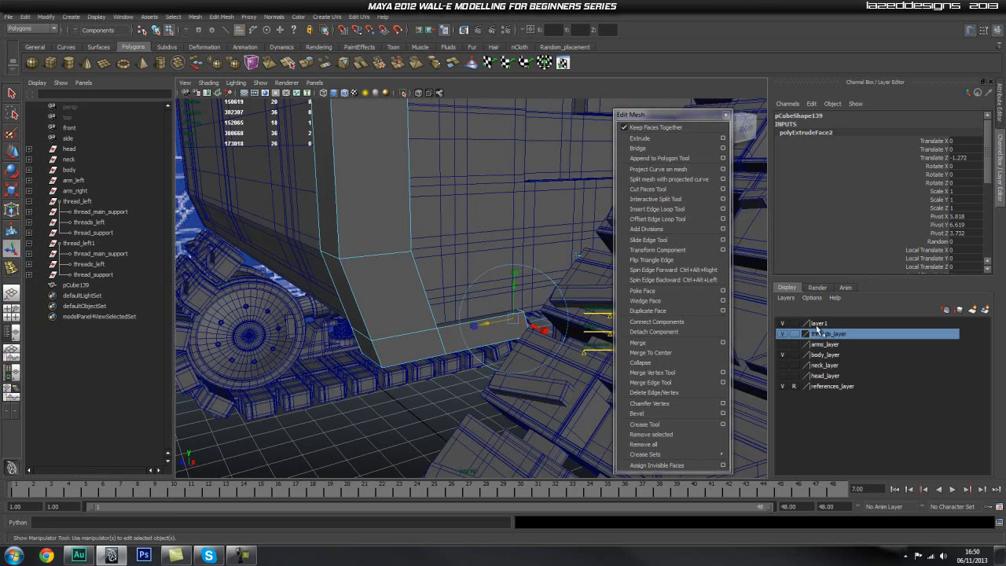
left_click(787, 335)
Scale the end face of the backward-running strip and clear the selection
left_click_drag(562, 326, 449, 318, "alt")
key("r")
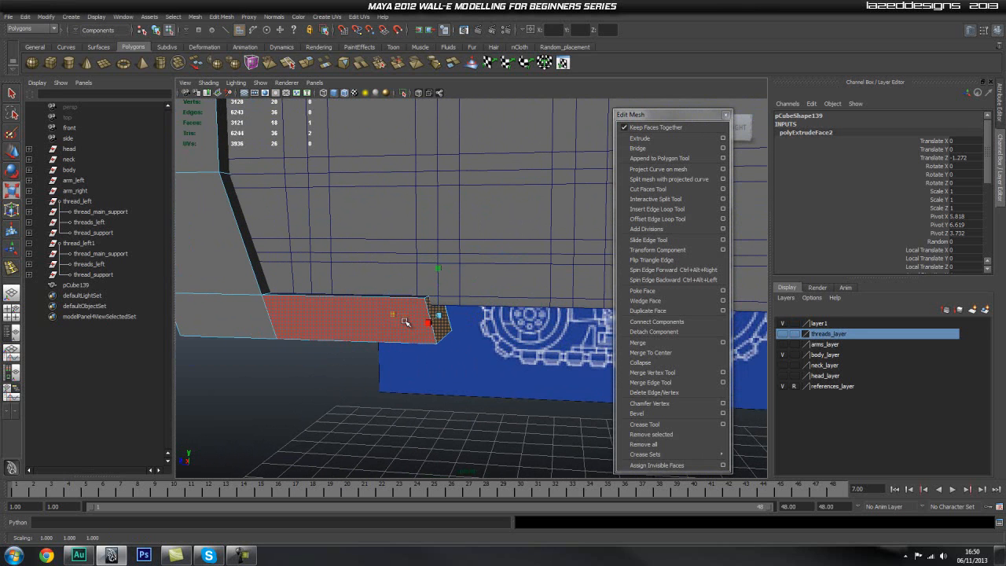
left_click(495, 353)
Extrude the inner side face of the lowest section inward along the body's front to about X 4.008
left_click_drag(495, 353, 487, 313, "alt")
right_click_drag(485, 315, 486, 337)
left_click(485, 319)
left_click_drag(472, 330, 467, 307, "alt")
left_click(679, 140)
key("w")
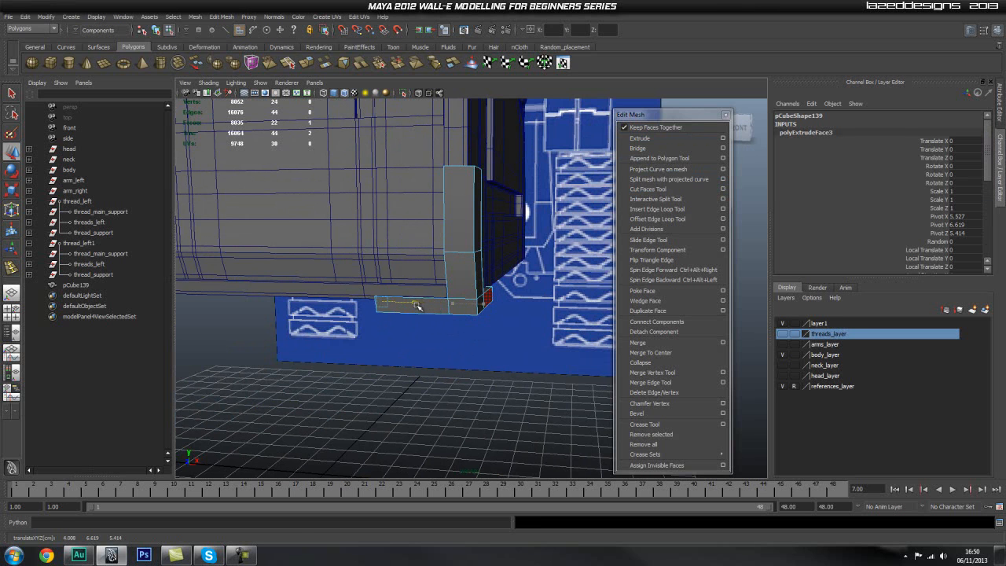
left_click_drag(519, 346, 523, 362, "alt")
left_click(524, 361)
Select the vertices along the bracket's bottom edge and move them vertically to about Y 6.534
left_click_drag(401, 357, 499, 339, "alt")
right_click_drag(499, 339, 496, 355, "alt")
left_click_drag(496, 355, 504, 364, "alt")
right_click_drag(504, 363, 522, 358, "alt")
left_click_drag(521, 358, 449, 348, "alt")
left_click(467, 279)
left_click_drag(528, 317, 460, 313, "alt")
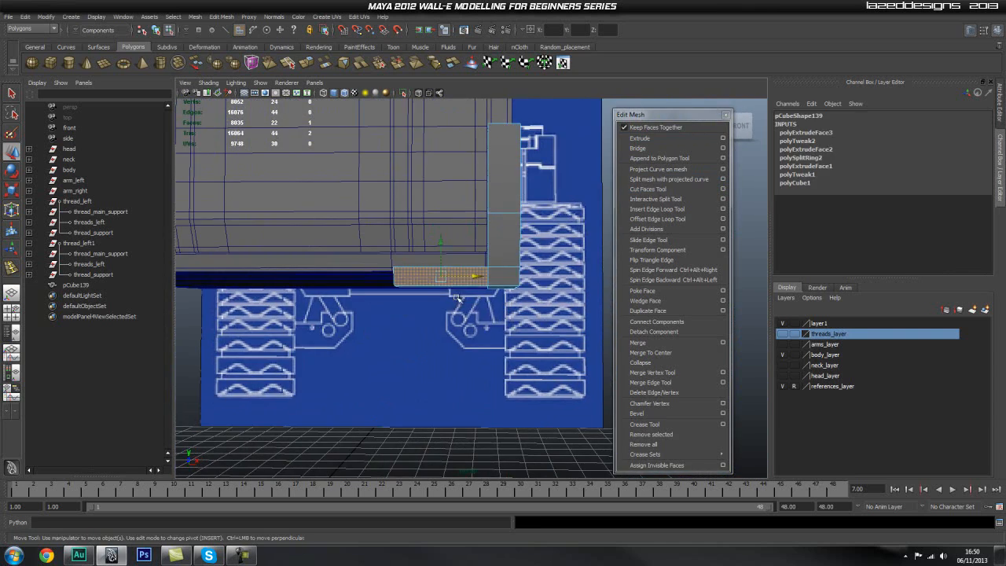
left_click_drag(380, 281, 472, 248, "alt")
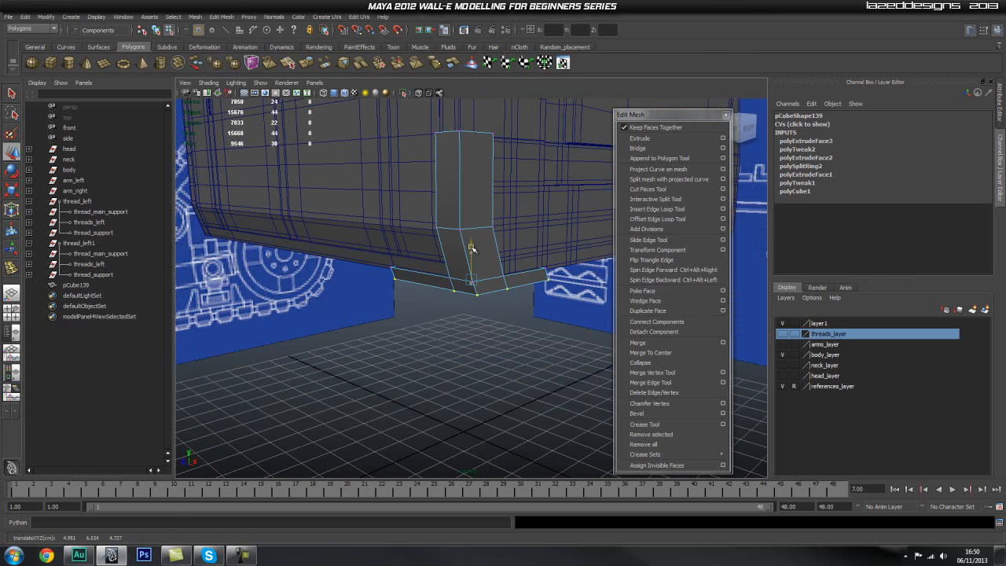
left_click(517, 362)
Return to object mode with the whole bracket selected and isolate it in the viewport
left_click_drag(517, 362, 473, 341, "alt")
middle_click_drag(488, 323, 481, 350, "alt")
right_click_drag(398, 346, 618, 336, "alt")
left_click_drag(617, 335, 393, 323, "alt")
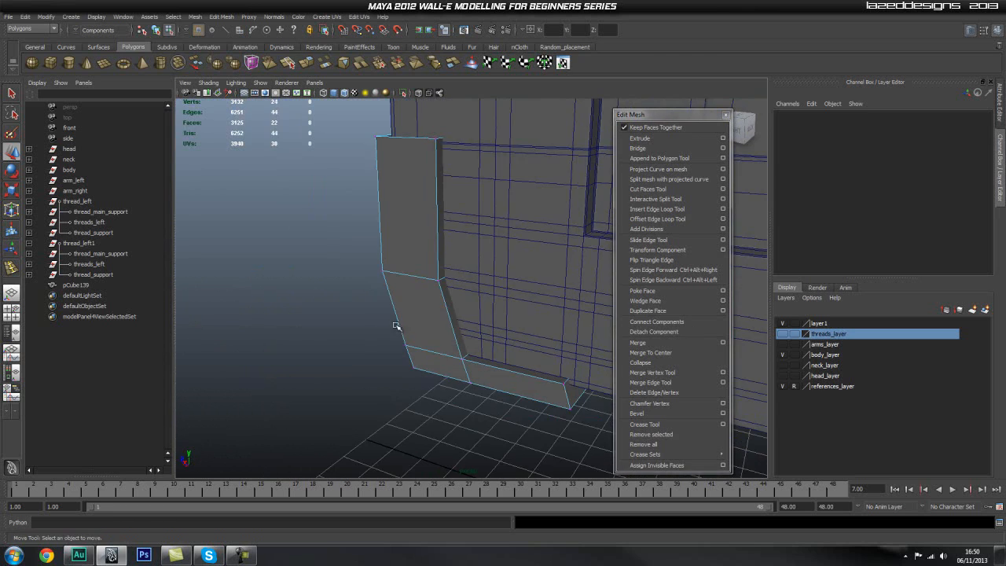
left_click_drag(456, 320, 379, 324, "alt")
key("q")
key("F8")
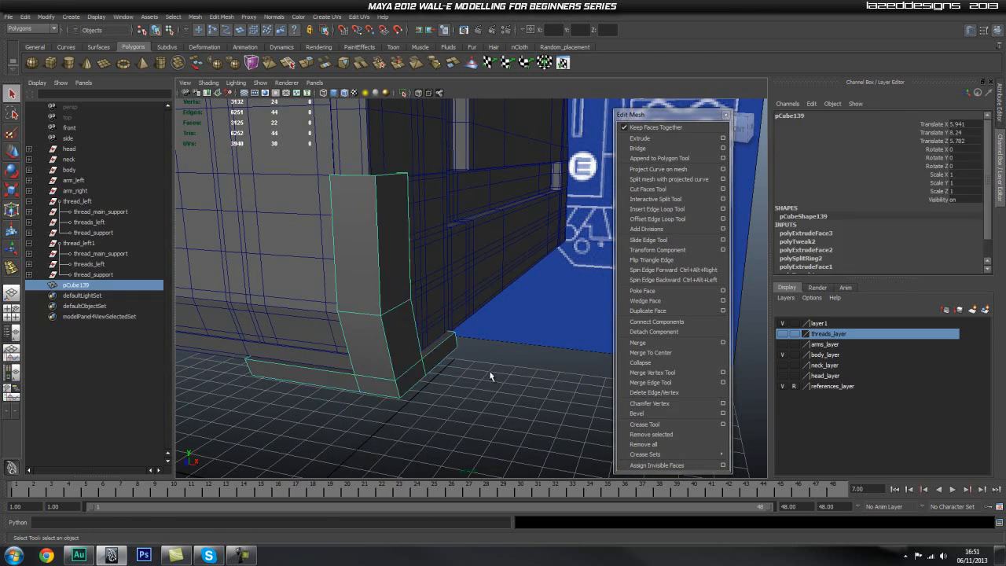
left_click(403, 93)
left_click_drag(314, 259, 344, 285, "alt")
middle_click_drag(344, 285, 405, 241, "alt")
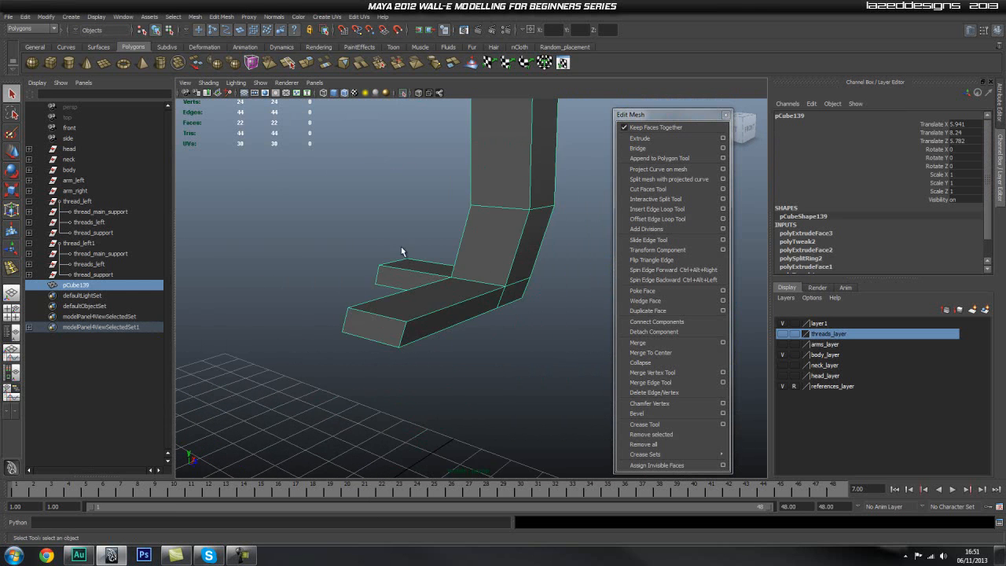
Insert supporting edge loops close to the long edges of the bracket's inward-running strip
left_click_drag(404, 241, 429, 312, "alt")
left_click(658, 209)
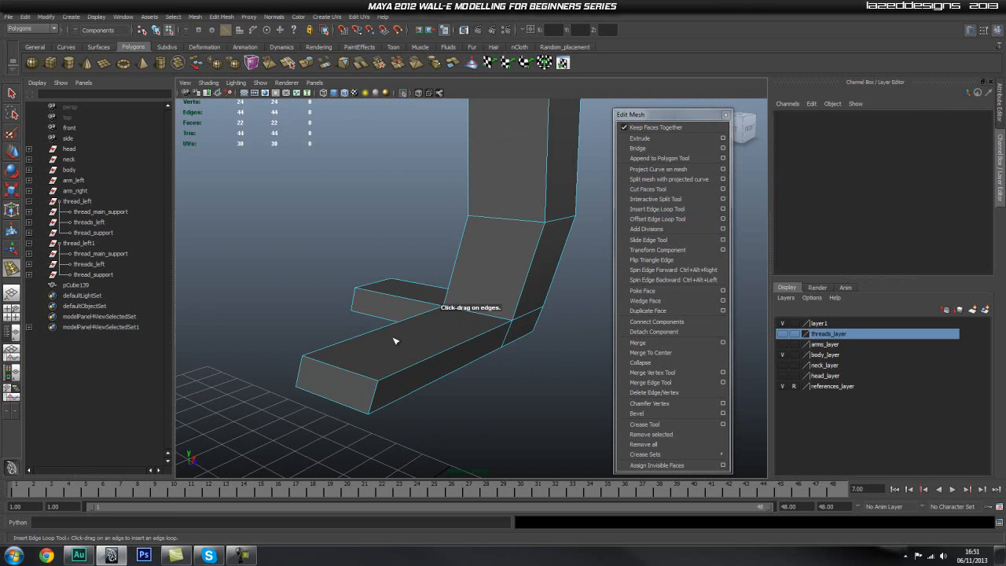
mouse_move(376, 387)
left_mouse_down()
mouse_move(376, 398)
mouse_move(382, 382)
mouse_move(364, 379)
left_mouse_up()
scroll(373, 402, "up", 2)
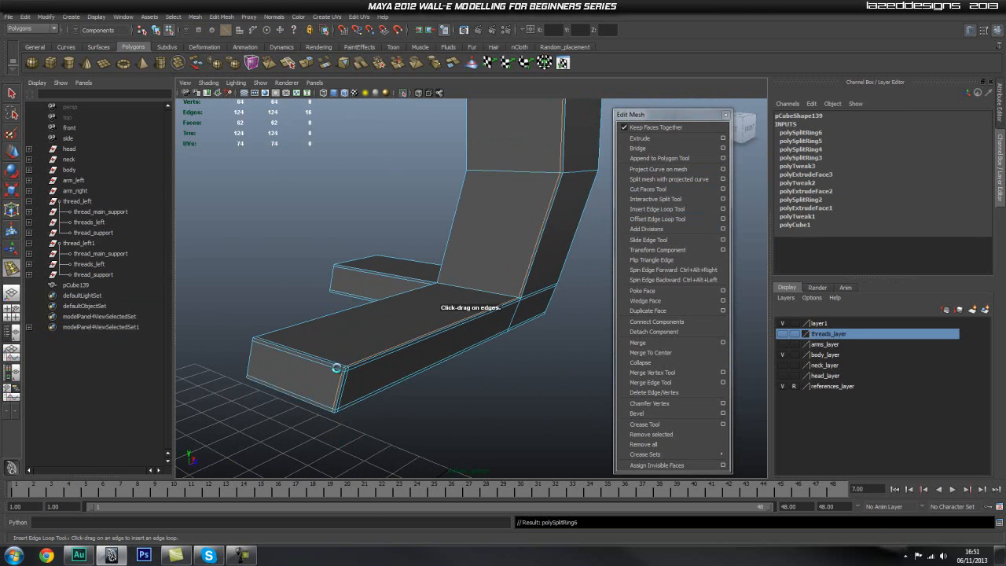
Insert further edge loops near the inward strip's end and across its length
left_click_drag(283, 347, 256, 342)
left_click_drag(393, 346, 286, 331, "alt")
scroll(369, 364, "up", 3)
left_click(395, 367)
left_click_drag(221, 338, 309, 391)
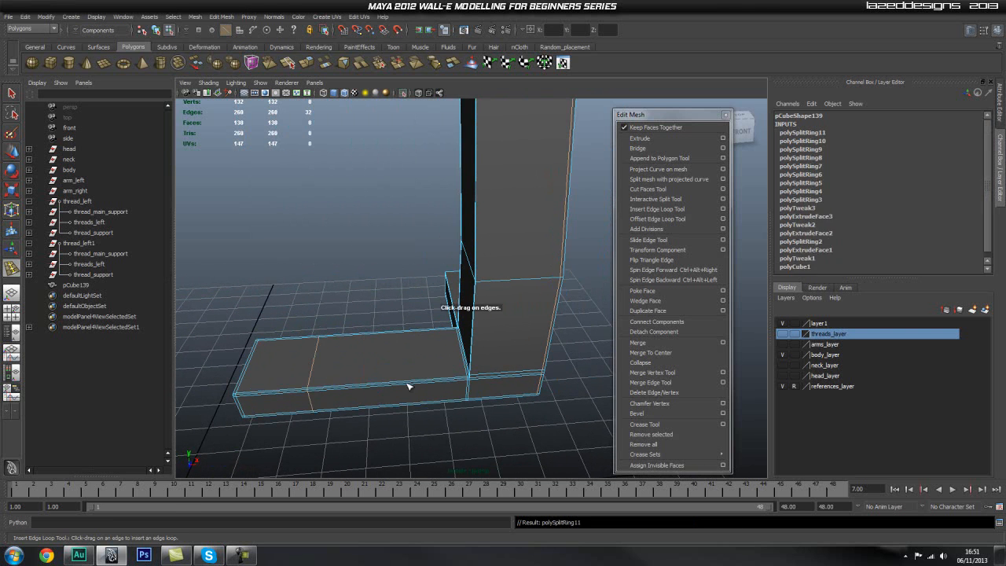
left_click_drag(402, 386, 402, 385)
Insert a supporting edge loop beside the upright section's vertical corner edge
left_click_drag(458, 306, 463, 330, "alt")
left_click(424, 330)
left_click_drag(385, 322, 445, 328, "alt")
left_click_drag(529, 326, 489, 384, "alt")
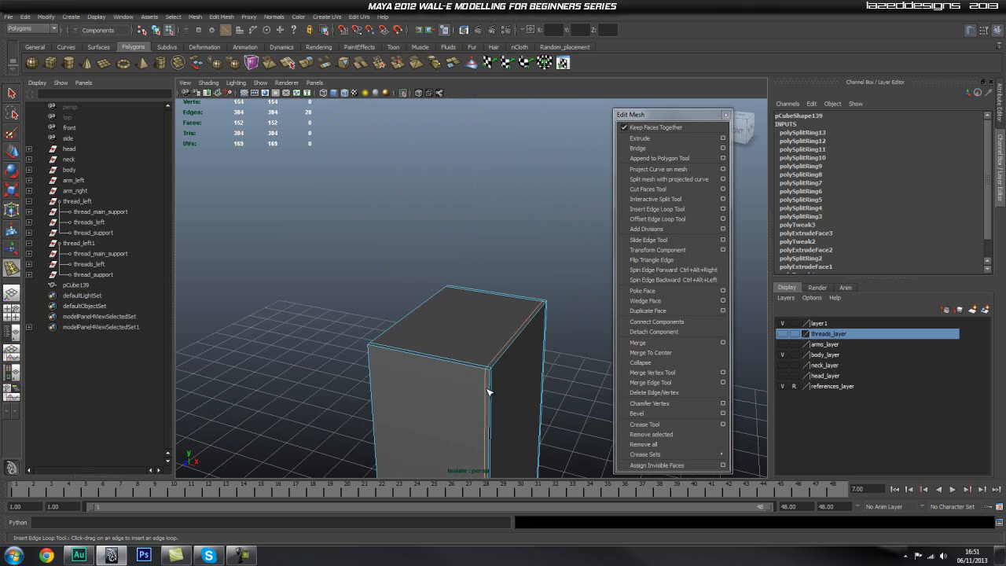
Insert edge loops near the upright section's top edge and across its upper part
left_click(489, 377)
left_click_drag(390, 348, 416, 236)
left_click_drag(351, 216, 353, 217)
left_click_drag(411, 254, 348, 258, "alt")
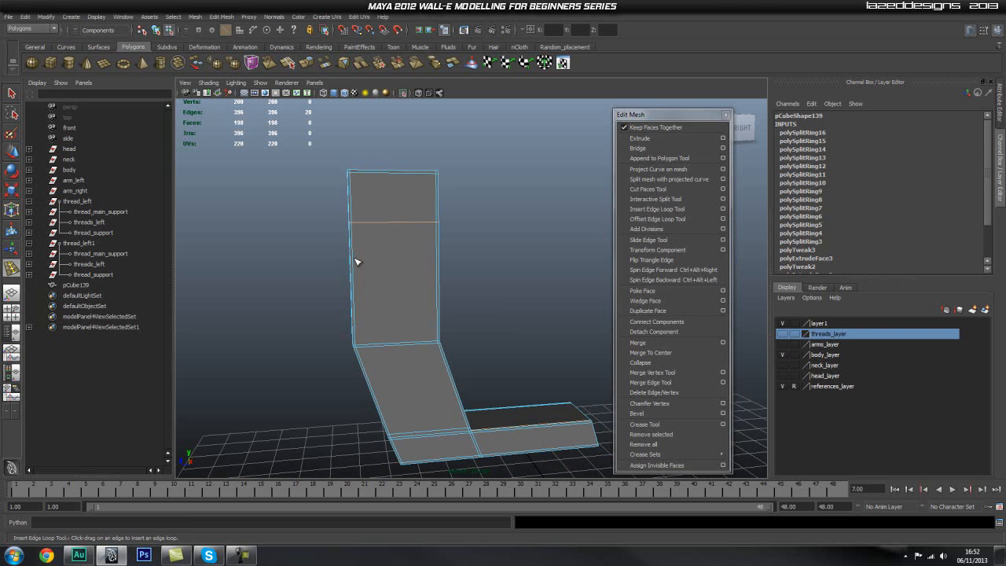
Insert edge loops across the bracket's upright and bottom strip, including a supporting loop beside the corner between them, and return to object mode
left_click_drag(353, 280, 354, 280)
mouse_move(452, 286)
left_mouse_down("alt")
mouse_move(480, 288)
mouse_move(488, 206)
mouse_move(525, 258)
mouse_move(453, 291)
left_mouse_up("alt")
mouse_move(404, 339)
left_mouse_down("alt")
mouse_move(450, 323)
mouse_move(448, 307)
mouse_move(410, 329)
left_mouse_up("alt")
left_click(491, 346)
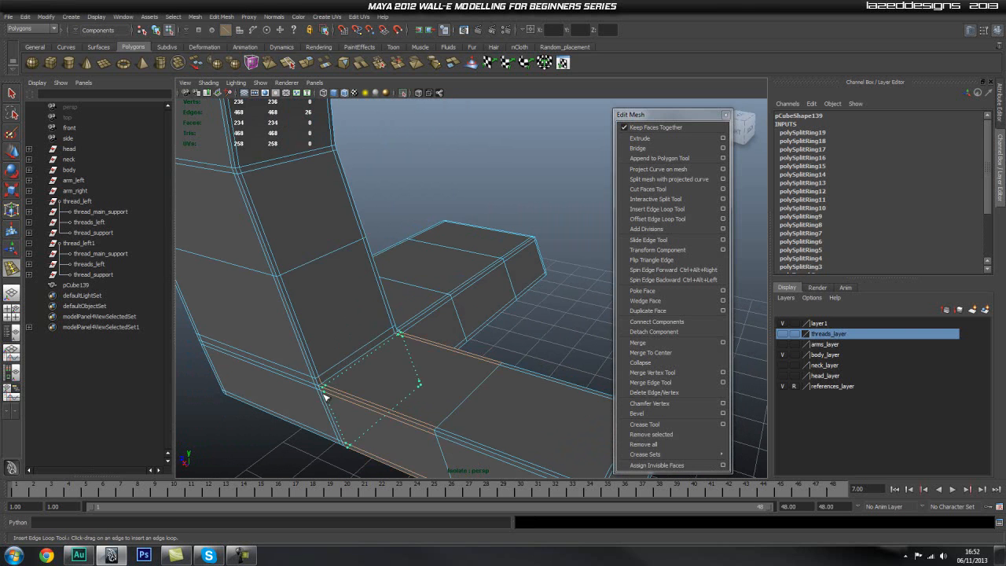
left_click_drag(327, 397, 325, 395)
left_click_drag(358, 393, 424, 384, "alt")
middle_click_drag(424, 384, 367, 347, "alt")
left_click_drag(344, 403, 407, 390, "alt")
scroll(406, 390, "down", 5)
key("q")
right_click_drag(416, 291, 458, 275)
left_click(429, 249)
left_click(531, 239)
Exit the bracket's isolated view to show the whole body and turn off the wireframe overlay on shaded objects
left_click_drag(532, 240, 388, 115, "alt")
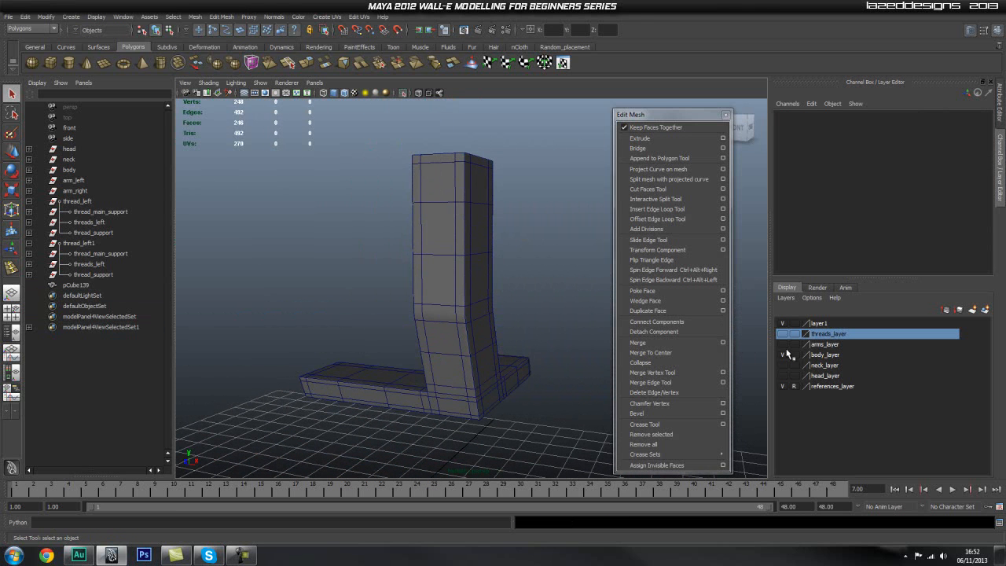
left_click(404, 94)
scroll(591, 373, "down", 3)
left_click_drag(592, 373, 452, 291, "alt")
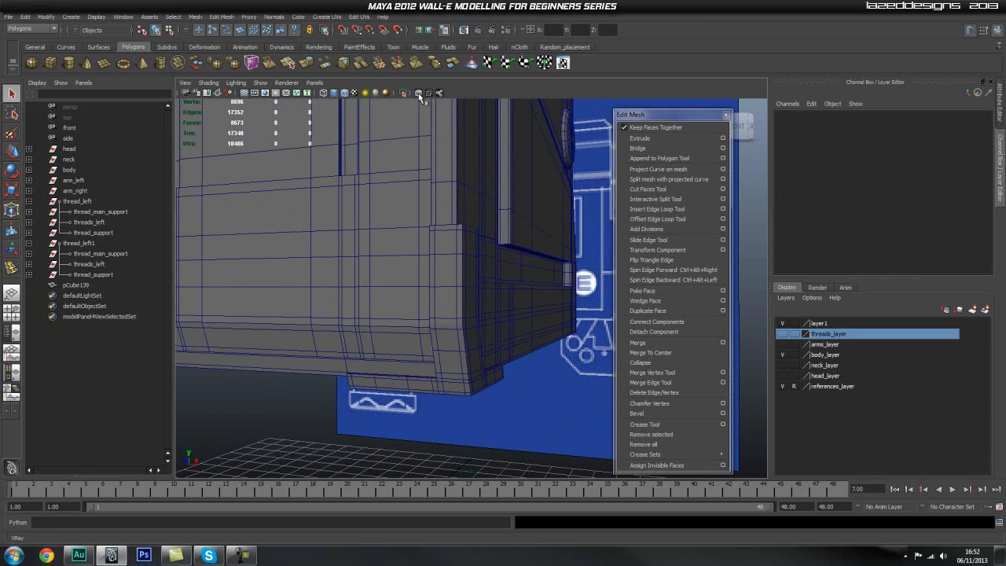
left_click(344, 94)
mouse_move(447, 348)
left_mouse_down("alt")
mouse_move(495, 348)
mouse_move(426, 334)
left_mouse_up("alt")
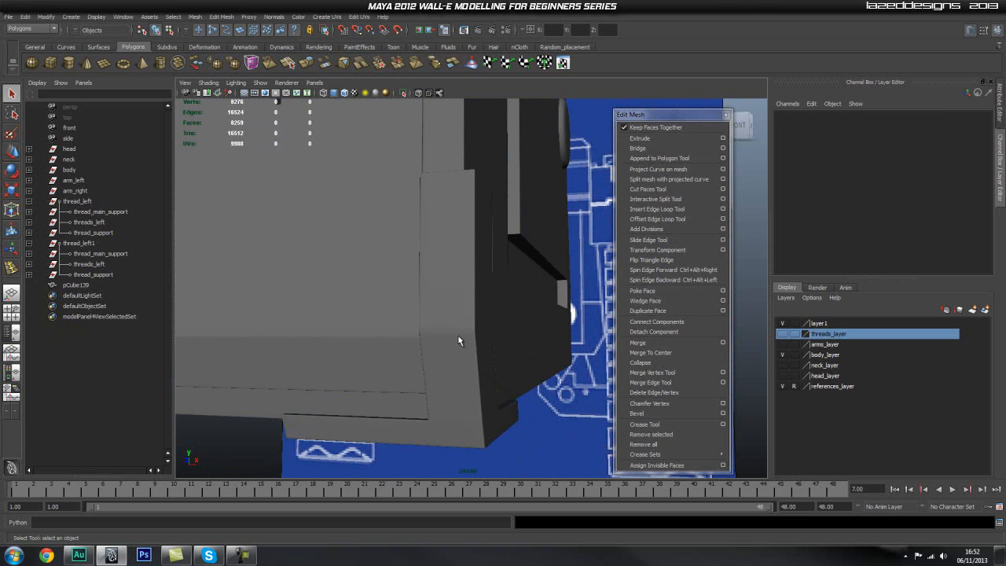
Insert a supporting edge loop just below the upright section's bend and restore the bracket's smooth preview
left_click(459, 336)
key("1")
right_click_drag(401, 356, 626, 285, "alt")
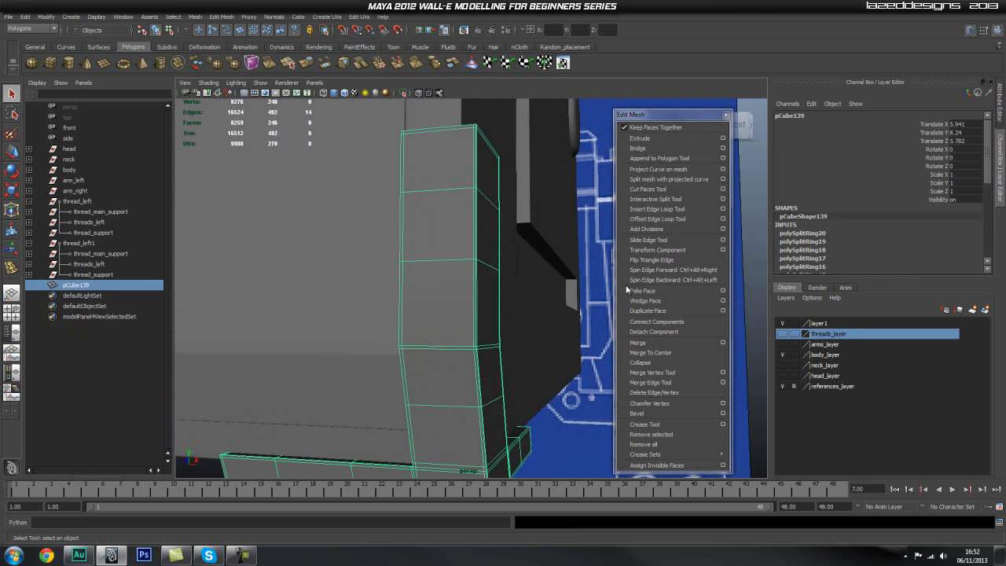
left_click(683, 209)
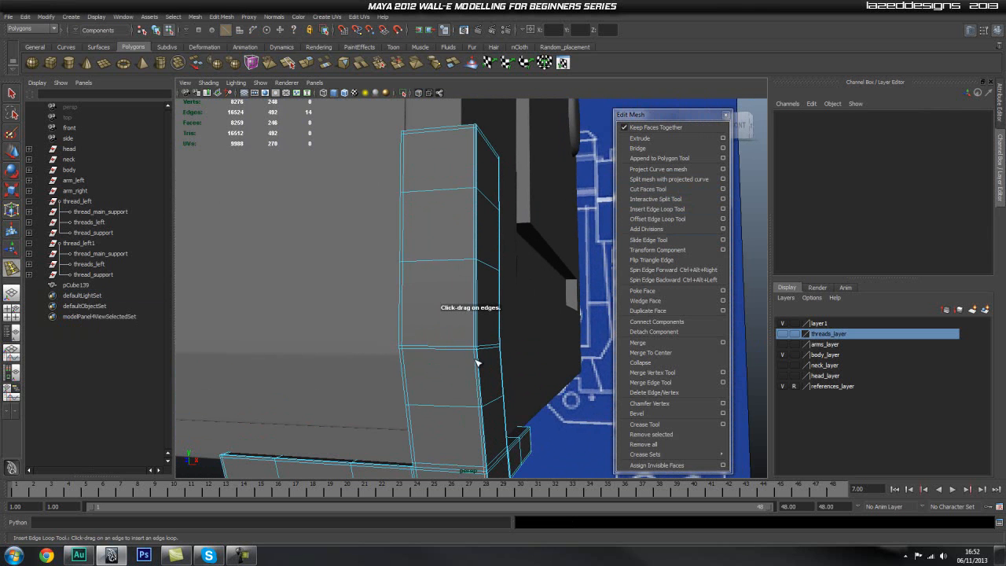
left_click_drag(476, 363, 479, 358)
right_click_drag(449, 297, 492, 276)
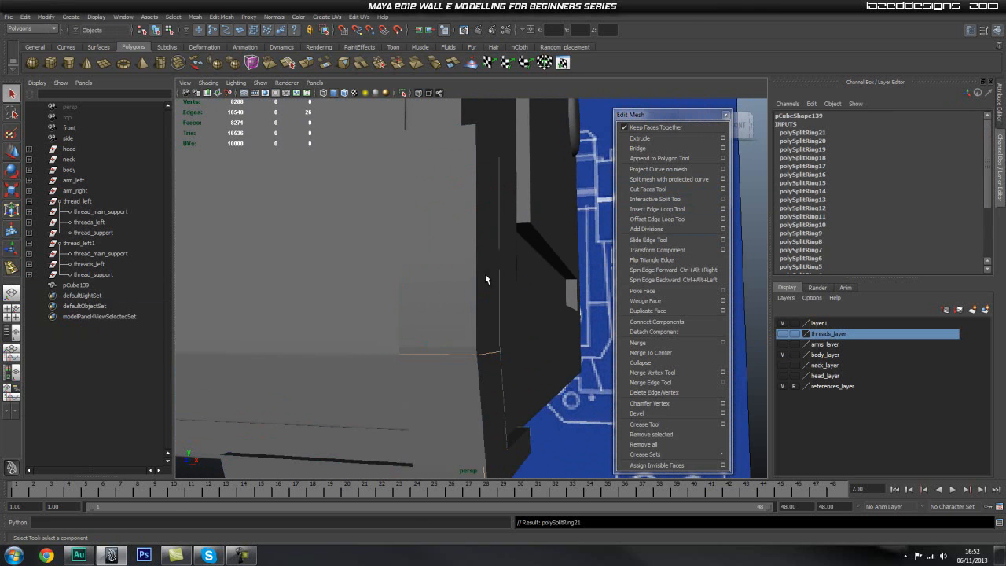
key("3")
left_click(587, 397)
left_click_drag(586, 397, 461, 357, "alt")
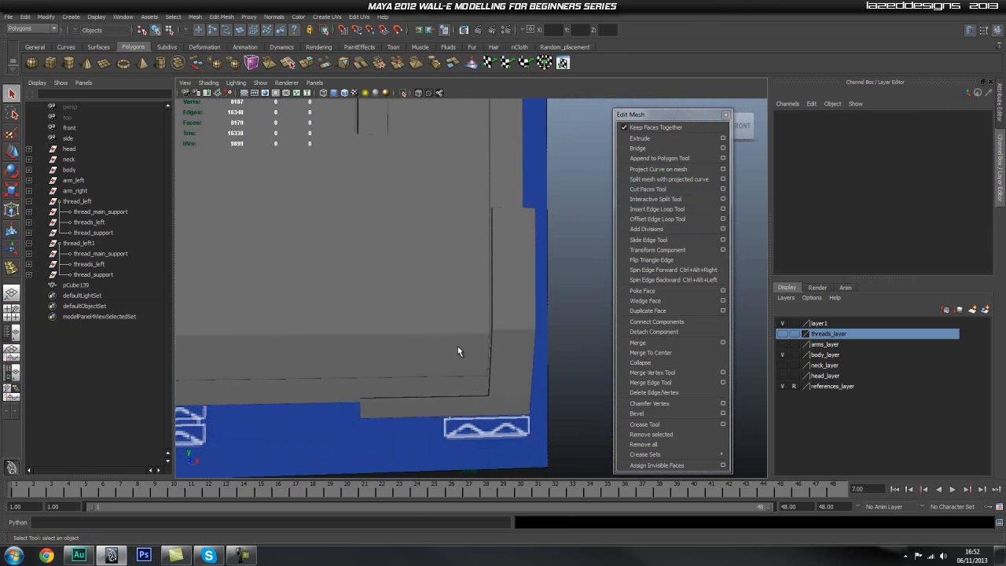
Move the whole bracket slightly down to about Y 8.2
left_click(511, 341)
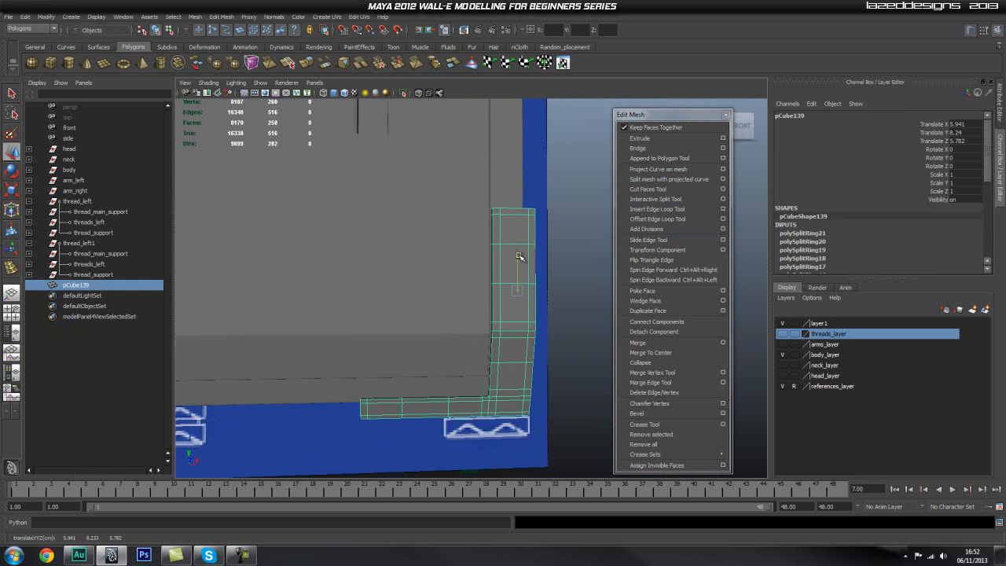
left_click(564, 337)
left_click_drag(558, 391, 499, 348, "alt")
Select the vertices of the bracket's bottom strip and shift them vertically against the body's lower edge
left_click(465, 355)
right_click_drag(375, 384, 417, 403, "alt")
middle_click_drag(417, 403, 424, 362, "alt")
left_click_drag(425, 361, 427, 368, "alt")
right_click_drag(445, 364, 413, 367)
left_click_drag(433, 370, 542, 370, "alt")
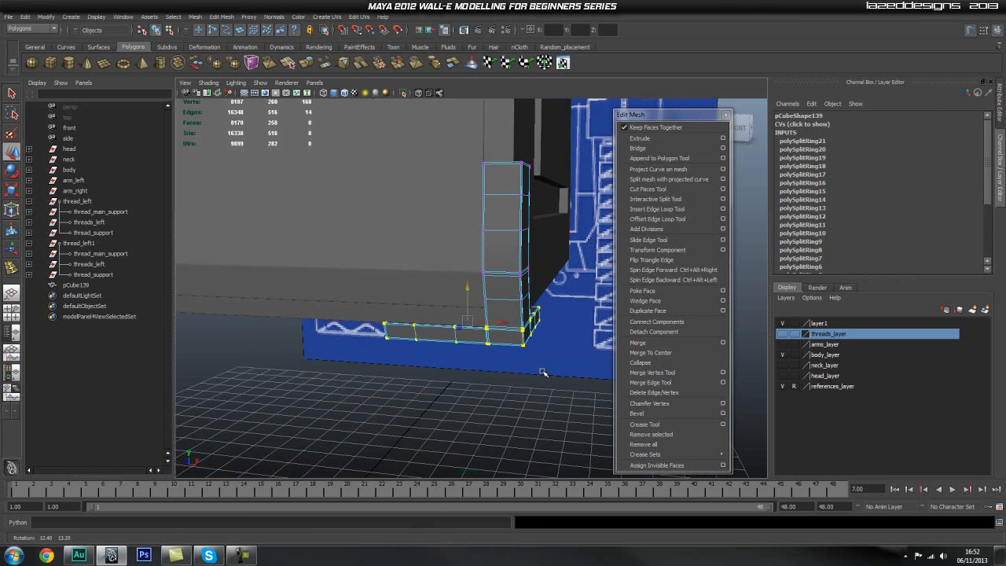
scroll(465, 320, "up", 3)
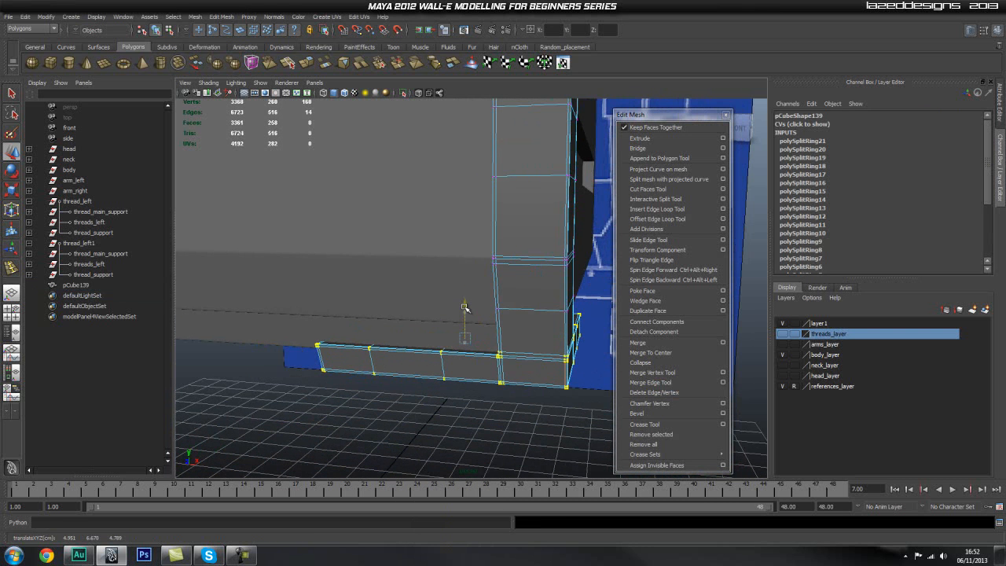
left_click(400, 444)
left_click_drag(400, 442, 440, 382, "alt")
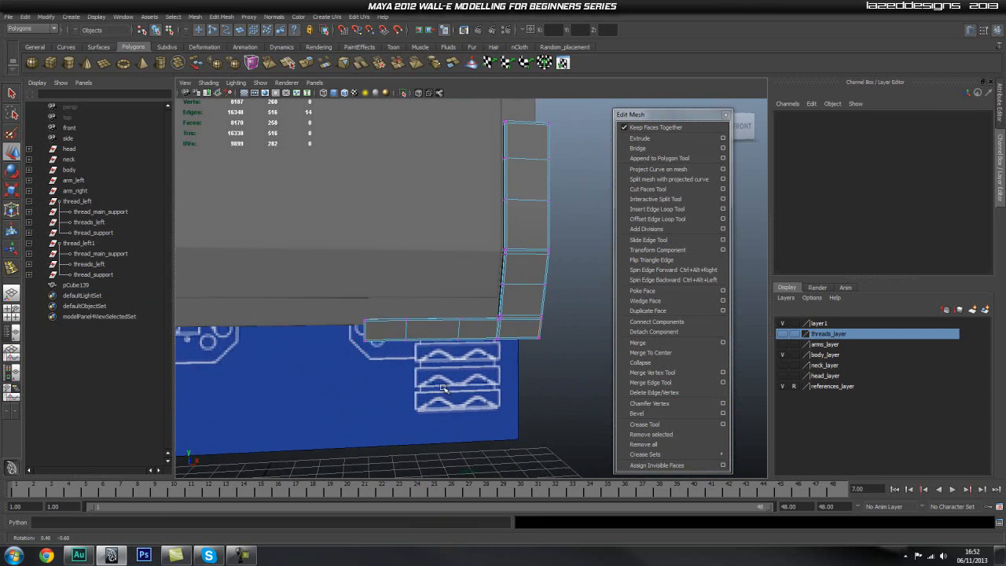
Reselect the bottom strip's vertices, raise them to about Y 6.73 and return to object mode
key("ctrl+z")
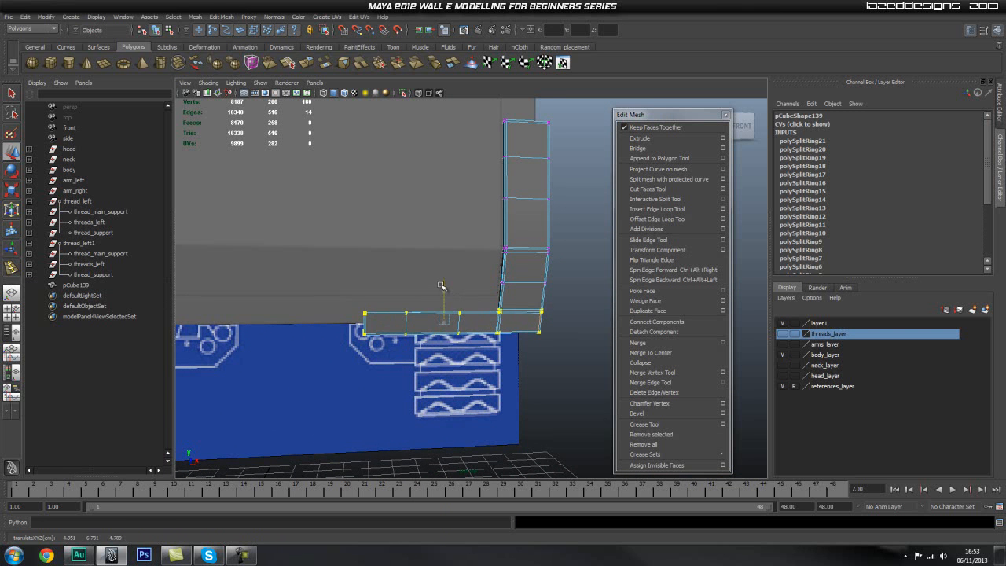
left_click(551, 427)
left_click_drag(551, 426, 491, 394, "alt")
right_click_drag(492, 393, 586, 379, "alt")
right_click_drag(551, 319, 565, 304)
left_click(564, 305)
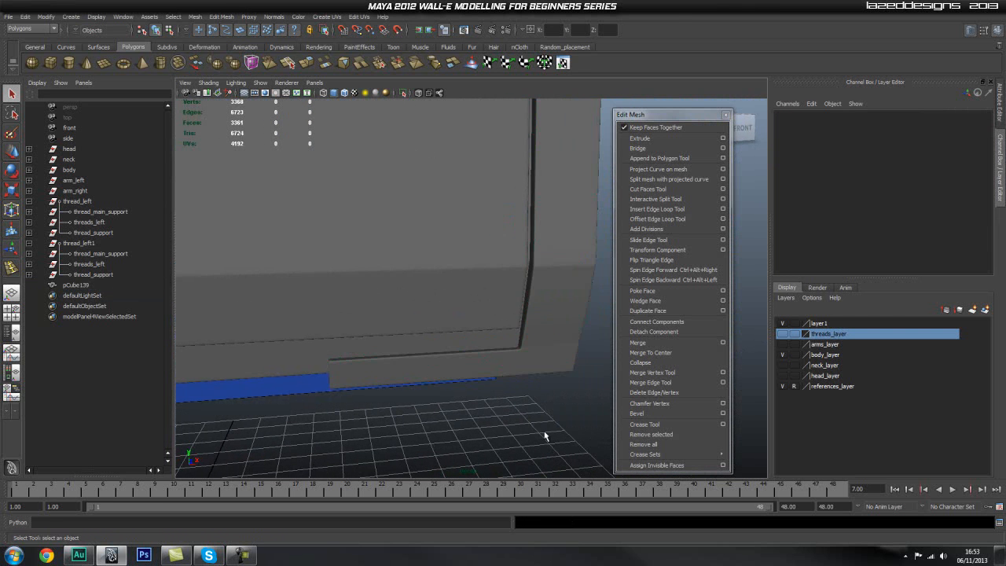
left_click(544, 434)
left_click_drag(543, 416, 514, 402, "alt")
left_click_drag(550, 367, 506, 354, "alt")
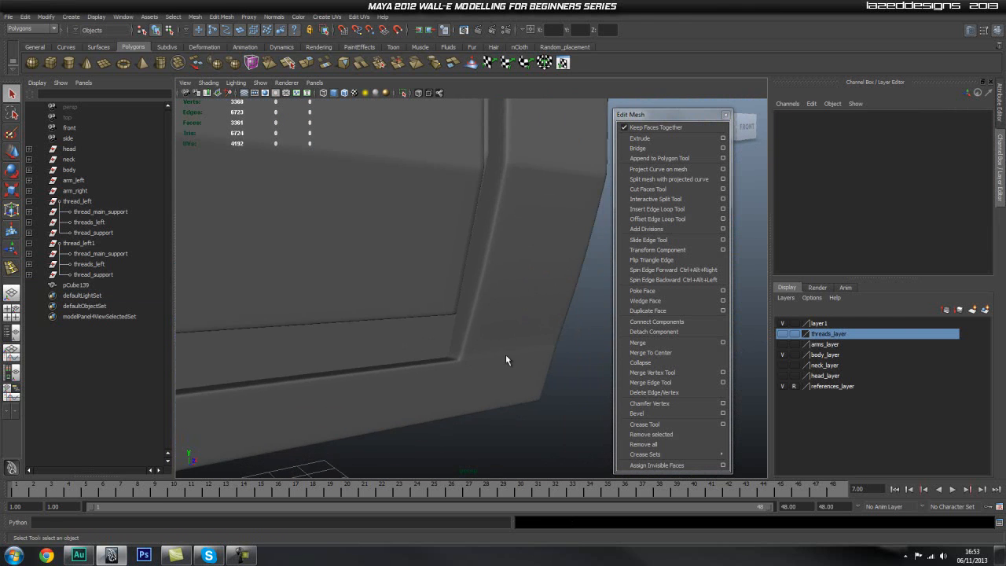
Select the edge loop just above the bottom strip's corner and move it slightly down toward the corner
left_click(506, 354)
right_click_drag(357, 394, 477, 404, "alt")
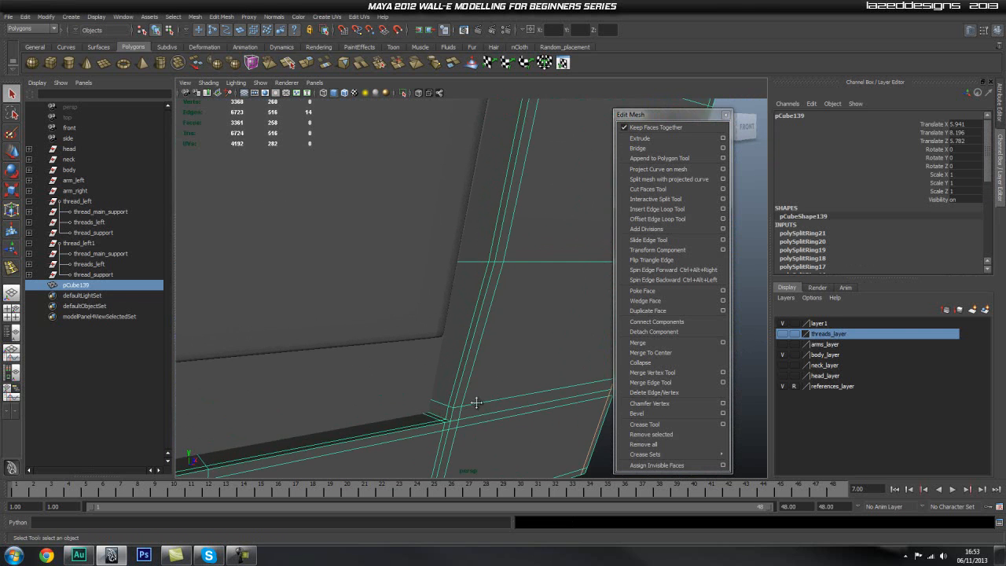
middle_click_drag(476, 407, 471, 376, "alt")
left_click_drag(454, 384, 442, 385, "alt")
middle_click_drag(417, 398, 431, 363, "alt")
right_click_drag(432, 362, 437, 324)
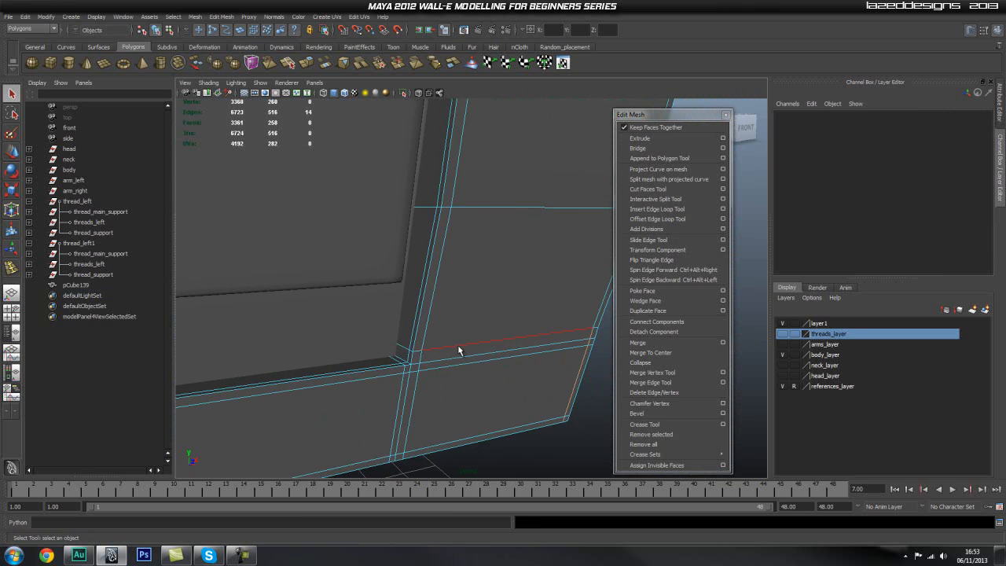
left_click(459, 343)
key("w")
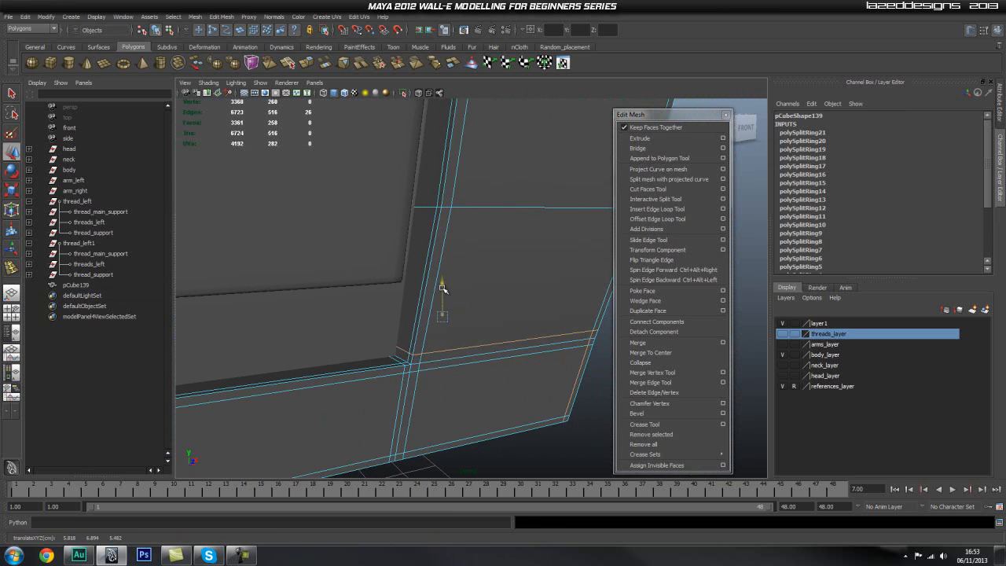
left_click_drag(474, 336, 477, 367, "alt")
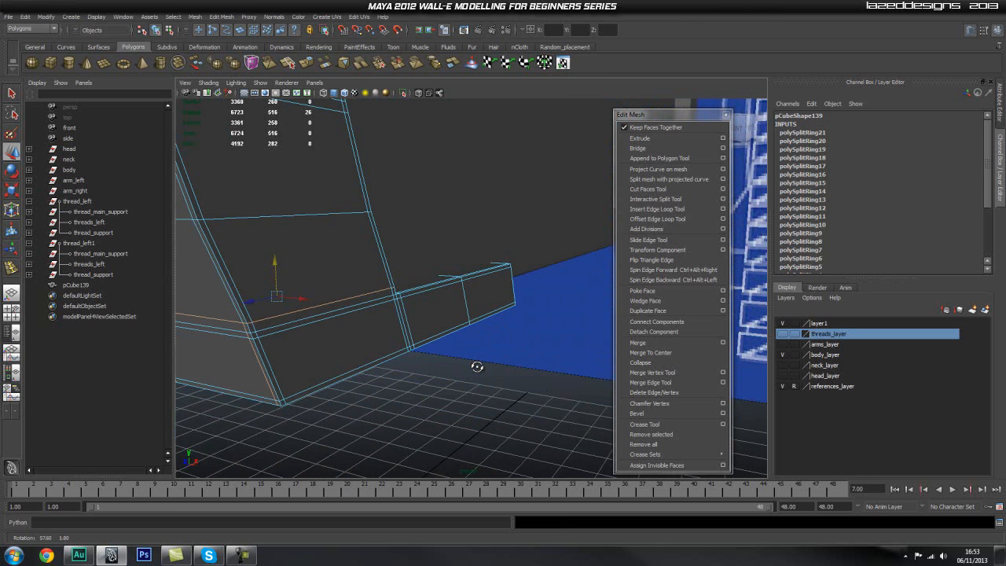
left_click_drag(341, 339, 460, 350, "alt")
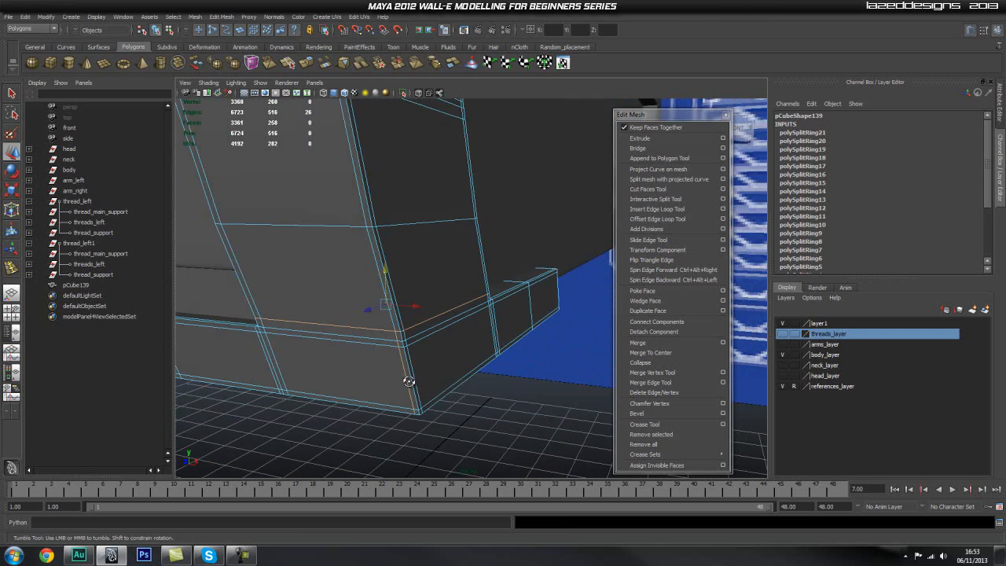
Return to object mode and examine the shading of the bracket's lower corner and bottom strip from several angles
left_click_drag(401, 383, 522, 402, "alt")
left_click(530, 406)
left_click_drag(403, 406, 500, 381, "alt")
left_click(572, 454)
left_click_drag(458, 431, 528, 362, "alt")
key("q")
right_click_drag(526, 359, 547, 336)
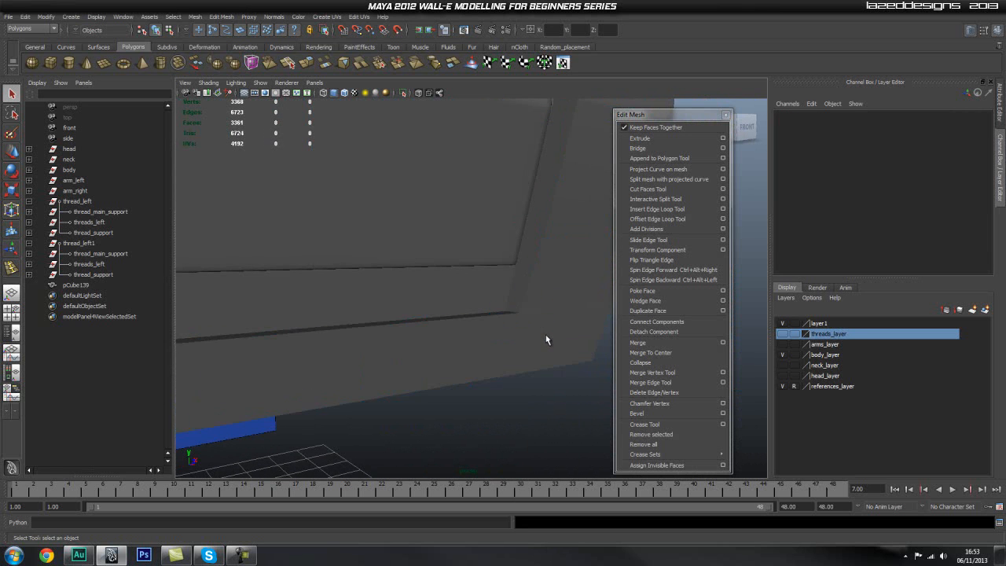
left_click_drag(539, 412, 422, 345, "alt")
left_click(384, 351)
right_click_drag(384, 351, 468, 350, "alt")
left_click_drag(468, 350, 427, 353, "alt")
left_click(499, 387)
left_click_drag(500, 387, 454, 354, "alt")
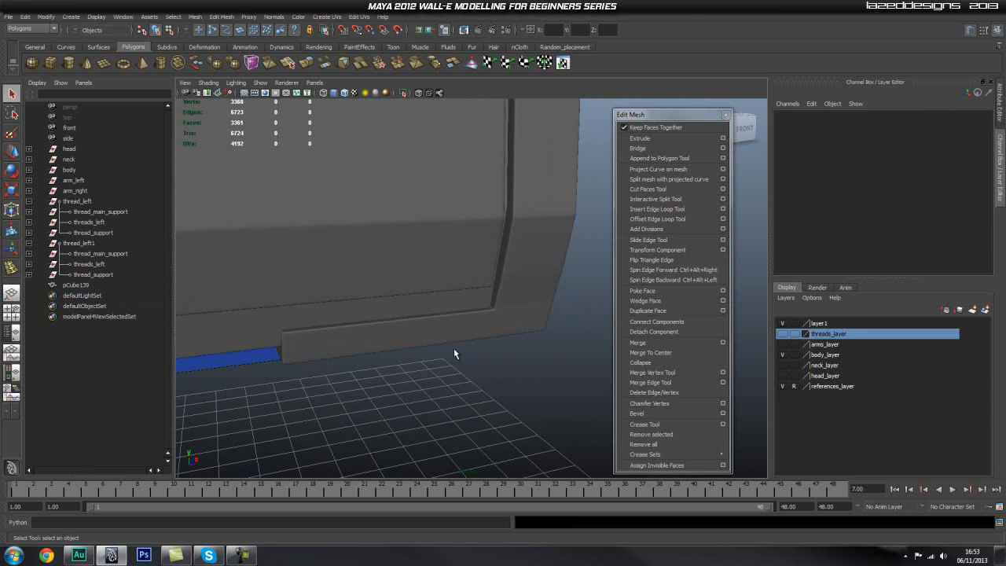
Try to move the edge loop along the upper part of the bottom strip slightly upward
left_click(512, 311)
left_click_drag(517, 315, 447, 360, "alt")
mouse_move(460, 315)
left_mouse_down("alt")
mouse_move(467, 312)
mouse_move(465, 343)
mouse_move(456, 306)
left_mouse_up("alt")
right_click_drag(415, 305, 422, 276)
left_click(424, 286)
key("w")
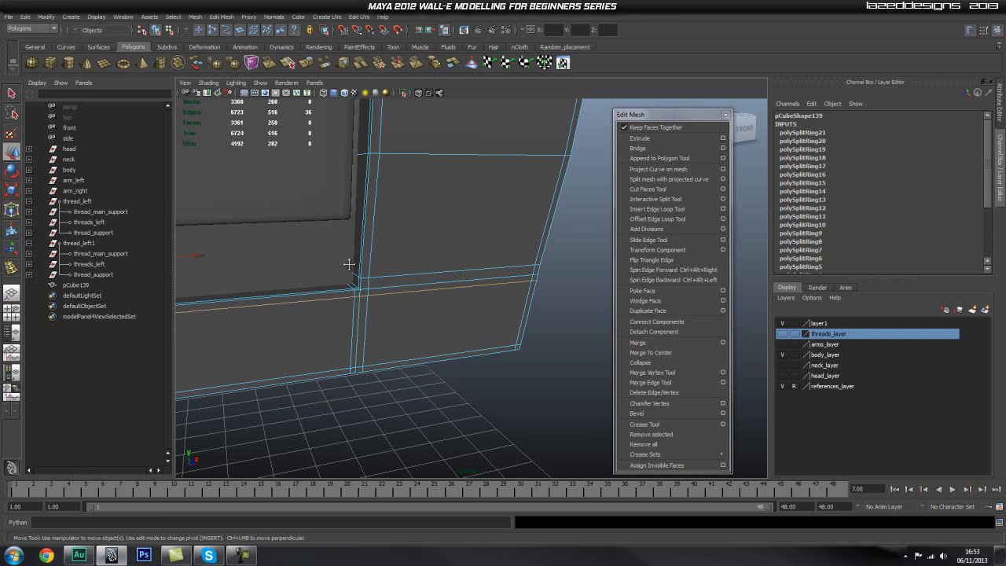
left_click_drag(338, 266, 267, 257, "alt")
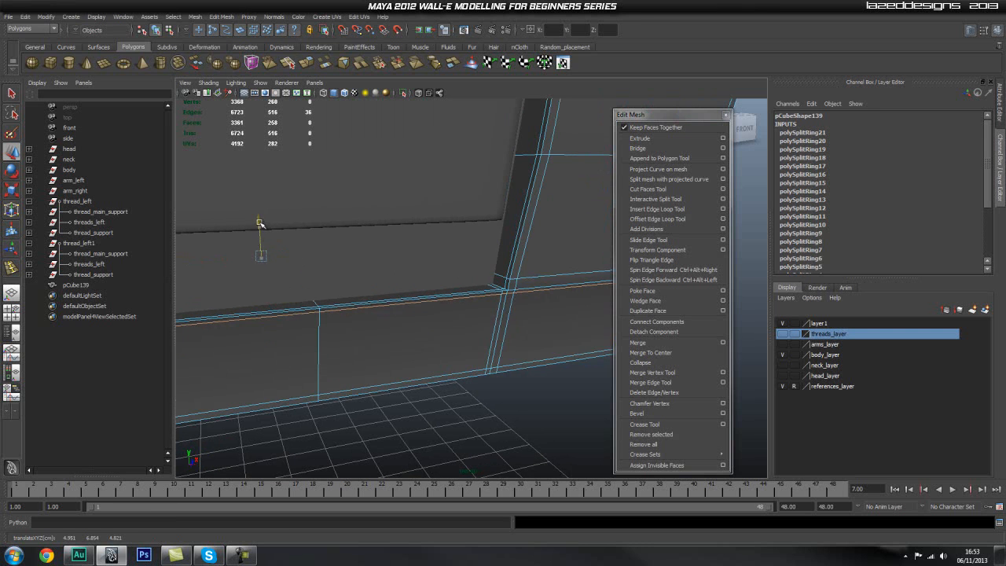
left_click_drag(472, 276, 383, 291, "alt")
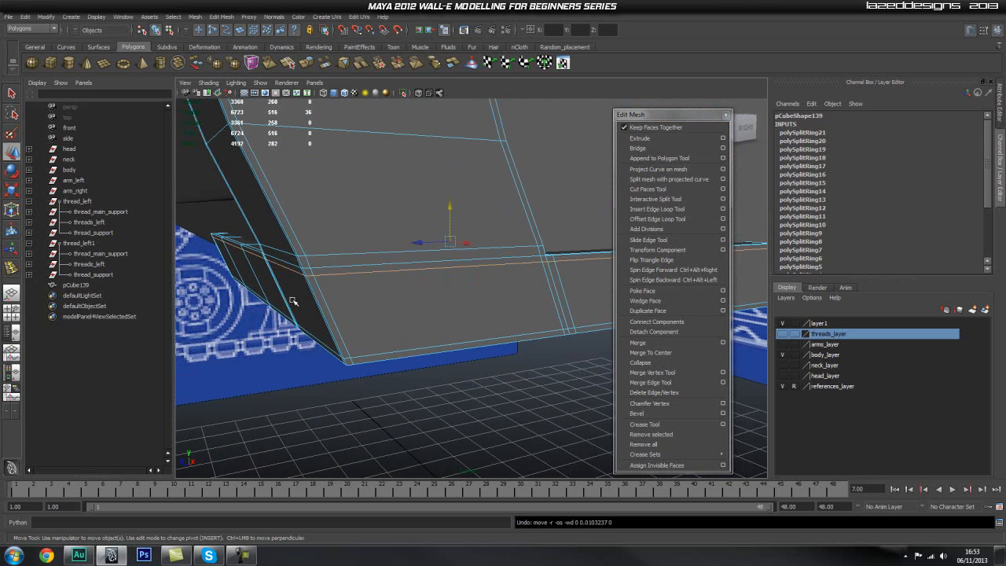
Try the Normal axis setting for the Move tool, return it to Object and close the tool settings
double_click(12, 153)
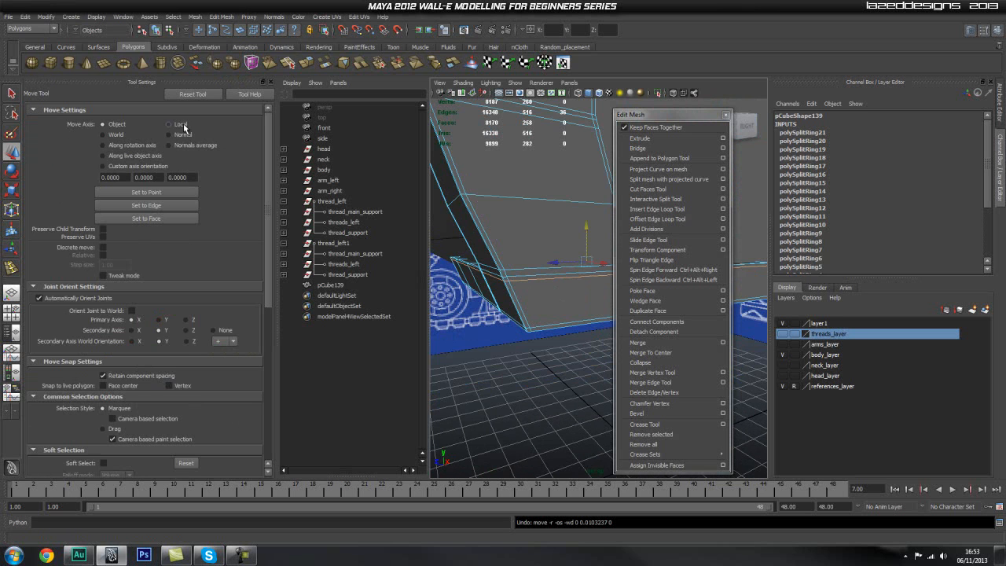
left_click(176, 132)
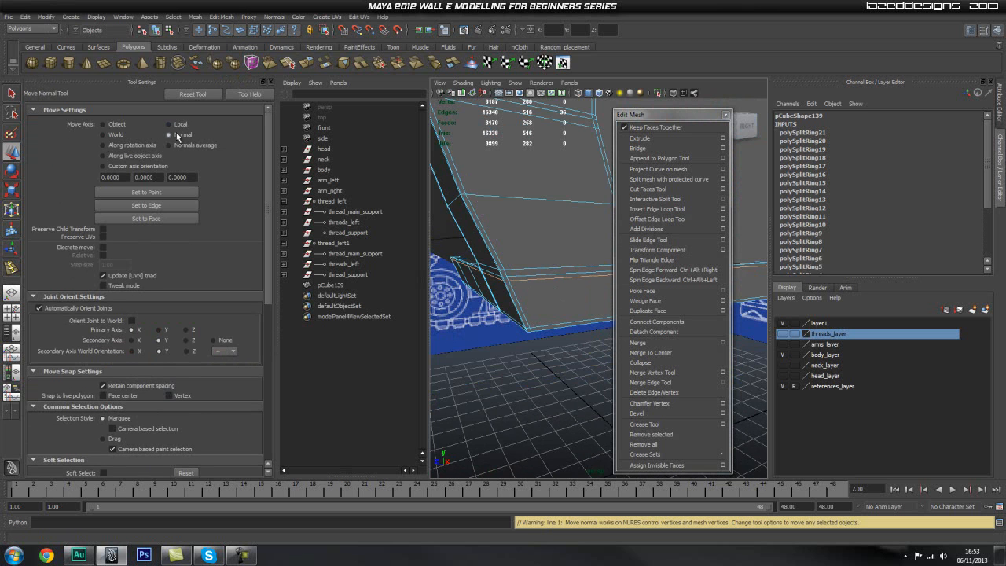
left_click(113, 135)
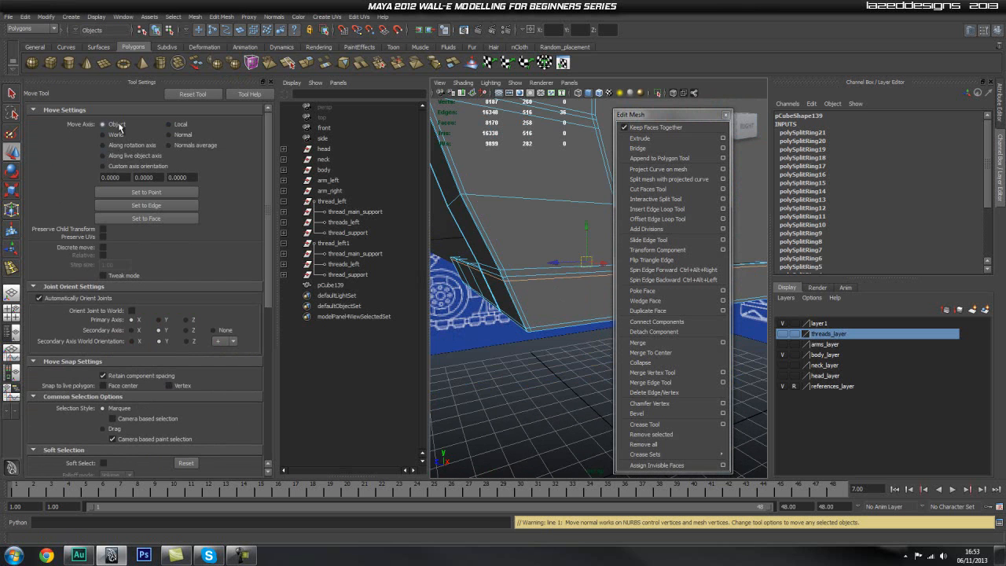
left_click(272, 82)
left_click_drag(367, 174, 449, 246, "alt")
Insert supporting edge loops where the bracket's upright meets the bottom strip and return to object mode
key("q")
right_click_drag(477, 300, 522, 286)
left_click(458, 289)
left_click_drag(458, 288, 568, 235, "alt")
left_click(671, 209)
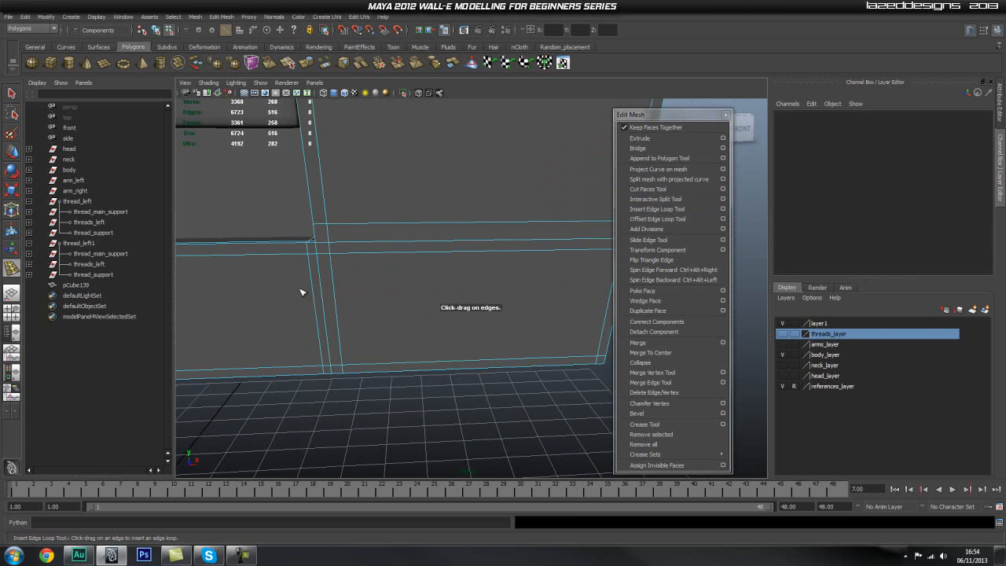
left_click(319, 253)
right_click_drag(333, 288, 440, 239, "alt")
key("q")
left_click(548, 371)
left_click_drag(548, 371, 433, 310, "alt")
Turn off the bracket's smooth preview and show its slanted lower edge up close in the side view
left_click(433, 312)
right_click_drag(433, 314, 376, 314, "alt")
left_click_drag(375, 313, 472, 323, "alt")
key("1")
left_click_drag(395, 334, 425, 310, "alt")
key("space")
middle_click_drag(489, 307, 546, 316, "alt")
scroll(358, 313, "up", 7)
scroll(370, 301, "up", 2)
middle_click_drag(328, 275, 354, 280, "alt")
Move the edge-loop vertices on the upright's slanted edge just above the strip along Z, and return to the perspective view
right_click_drag(361, 273, 317, 269)
left_click_drag(302, 257, 356, 275)
key("w")
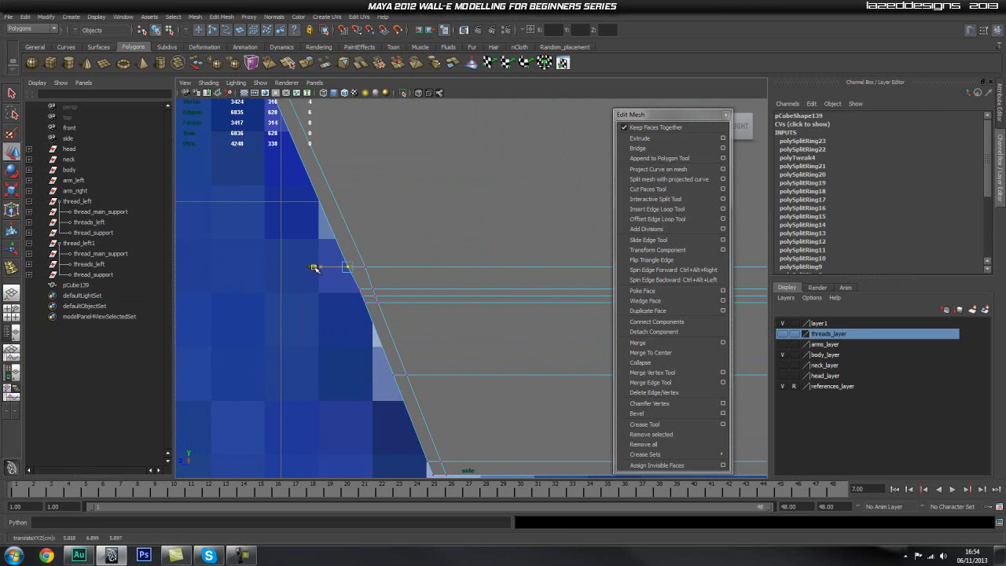
left_click(269, 294)
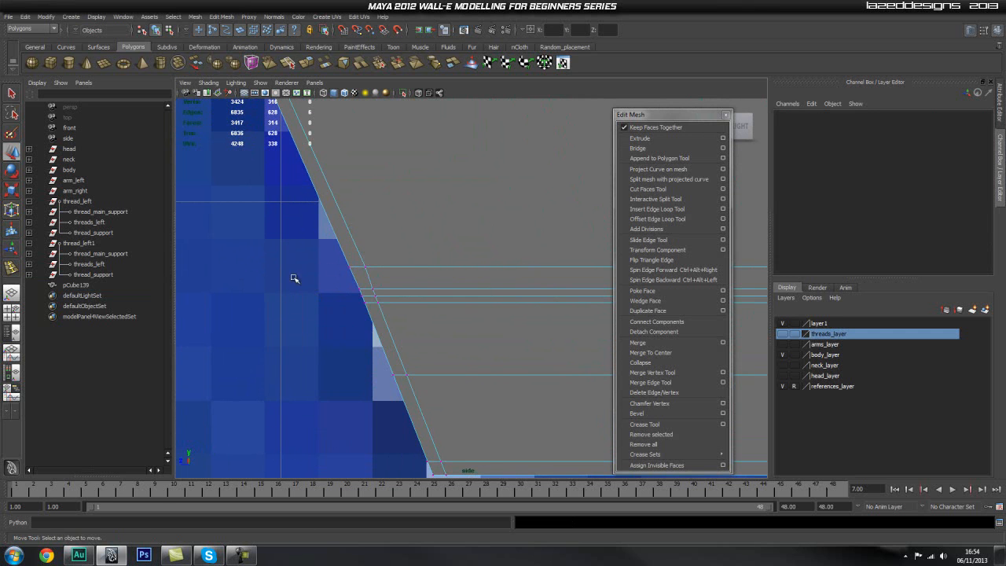
key("space")
left_click_drag(386, 300, 386, 276)
Return to object mode and examine the bracket's corner shading from several angles
middle_click_drag(393, 295, 396, 256, "alt")
key("q")
right_click_drag(463, 248, 496, 234)
left_click(496, 234)
left_click(514, 422)
left_click_drag(440, 402, 552, 331, "alt")
left_click(551, 328)
right_click_drag(493, 325, 462, 324, "alt")
left_click_drag(519, 335, 508, 338, "alt")
right_click_drag(467, 333, 487, 333, "alt")
left_click_drag(464, 337, 415, 158, "alt")
Isolate the bracket, insert additional edge loops running the height of its upright section and return to object mode
left_click(404, 93)
left_click_drag(485, 173, 456, 187, "alt")
middle_click_drag(456, 187, 505, 341, "alt")
scroll(505, 341, "down", 3)
middle_click_drag(535, 193, 500, 331, "alt")
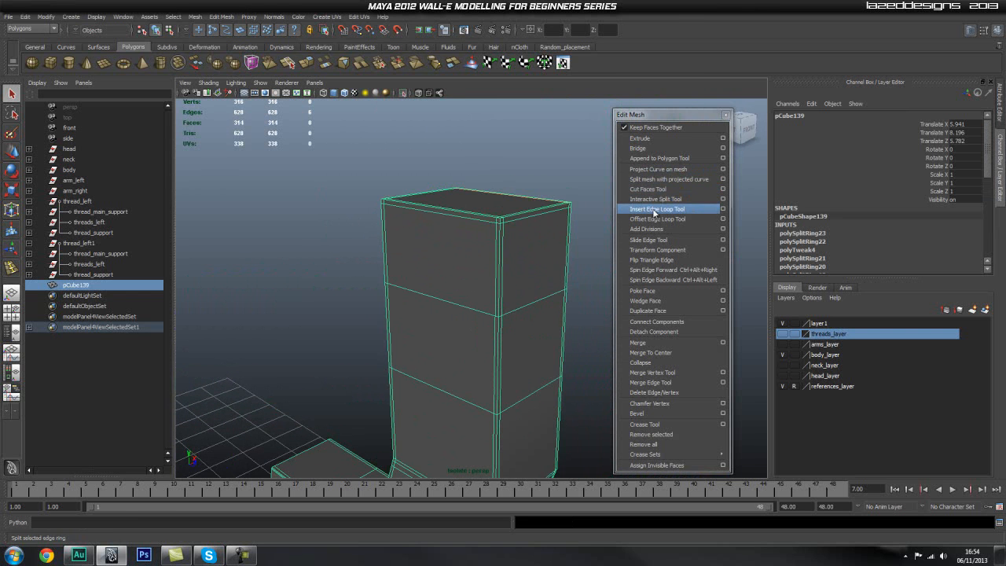
left_click(655, 210)
left_click_drag(458, 212, 442, 213)
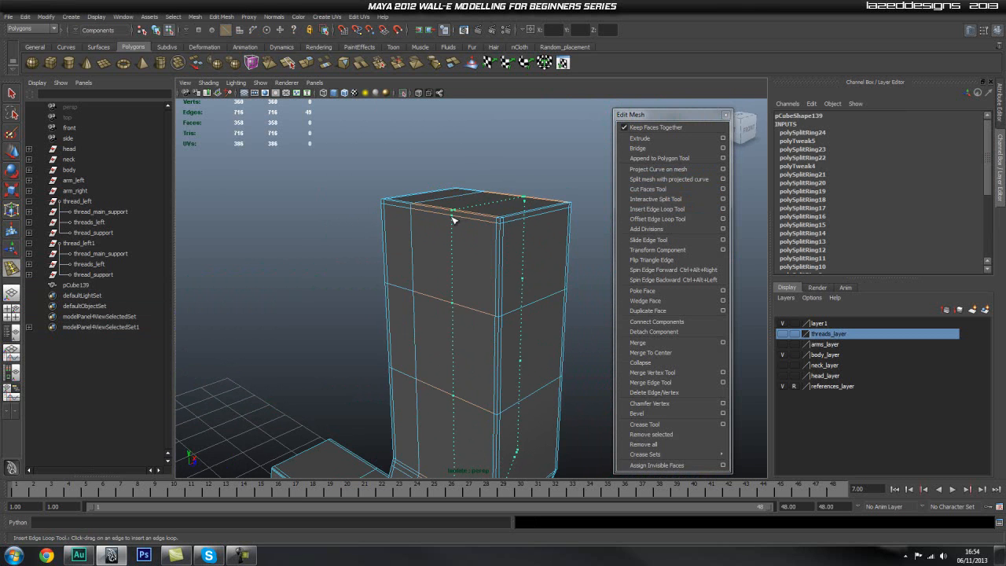
left_click_drag(567, 262, 425, 193, "alt")
right_click_drag(465, 225, 488, 207)
left_click(539, 296)
Check the smoothed bracket's bend and inner corner, and bring the rest of the model back into view
left_click_drag(539, 296, 524, 313, "alt")
scroll(472, 310, "up", 3)
middle_click_drag(443, 316, 456, 209, "alt")
left_click_drag(406, 275, 445, 247, "alt")
middle_click_drag(445, 246, 460, 353, "alt")
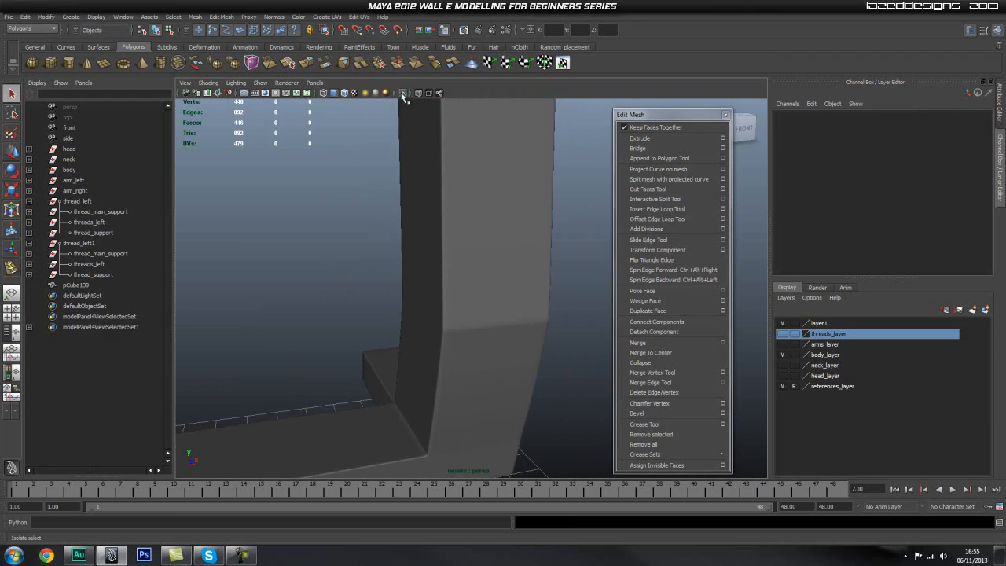
left_click(402, 94)
scroll(372, 256, "down", 3)
left_click_drag(409, 263, 483, 281, "alt")
middle_click_drag(483, 280, 464, 260, "alt")
Examine how the bracket fits the body's lower corner, select it and bring the full front body into view
scroll(409, 261, "down", 3)
mouse_move(362, 257)
left_mouse_down("alt")
mouse_move(355, 247)
mouse_move(376, 257)
left_mouse_up("alt")
mouse_move(271, 228)
left_mouse_down("alt")
mouse_move(317, 228)
mouse_move(272, 229)
left_mouse_up("alt")
right_click_drag(272, 229, 477, 267, "alt")
right_click_drag(326, 312, 496, 313, "alt")
left_click_drag(495, 313, 454, 291, "alt")
left_click(486, 299)
right_click_drag(512, 305, 416, 298, "alt")
mouse_move(416, 298)
left_mouse_down("alt")
mouse_move(465, 295)
mouse_move(425, 292)
left_mouse_up("alt")
right_click_drag(377, 292, 271, 290, "alt")
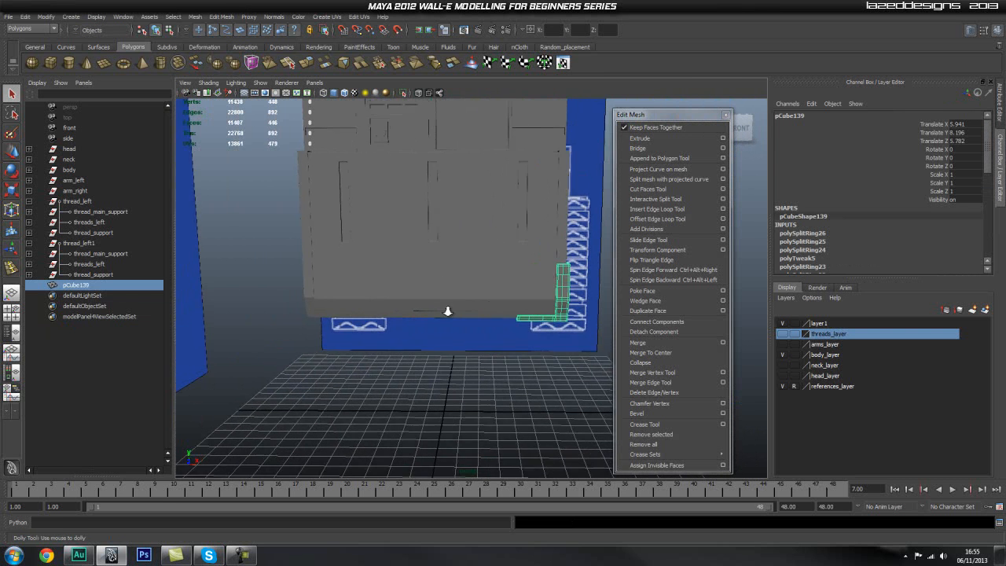
Duplicate the corner bracket, delete the surplus second copy and select the remaining duplicate
right_click_drag(492, 306, 387, 318, "alt")
key("ctrl+d")
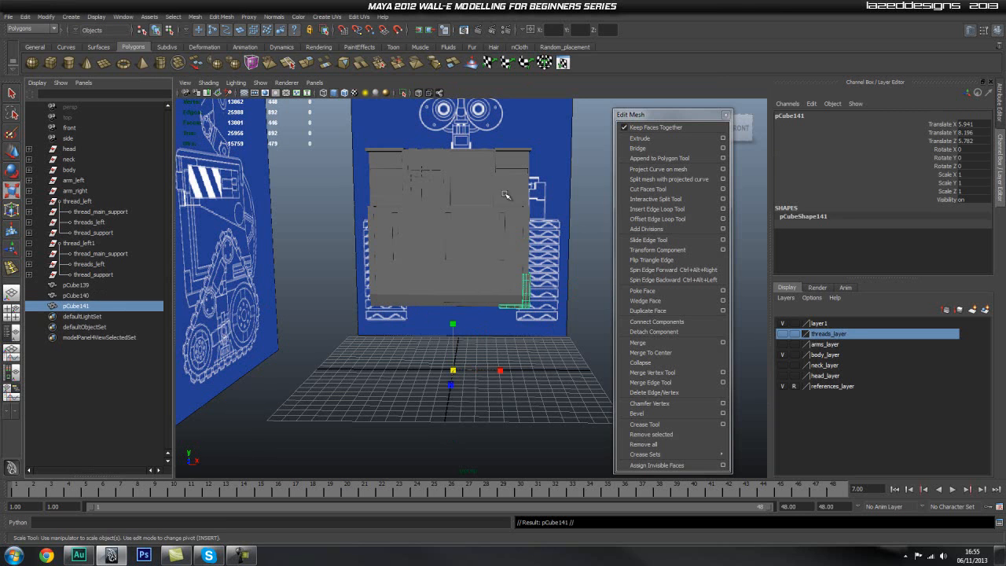
key("Delete")
left_click(93, 296)
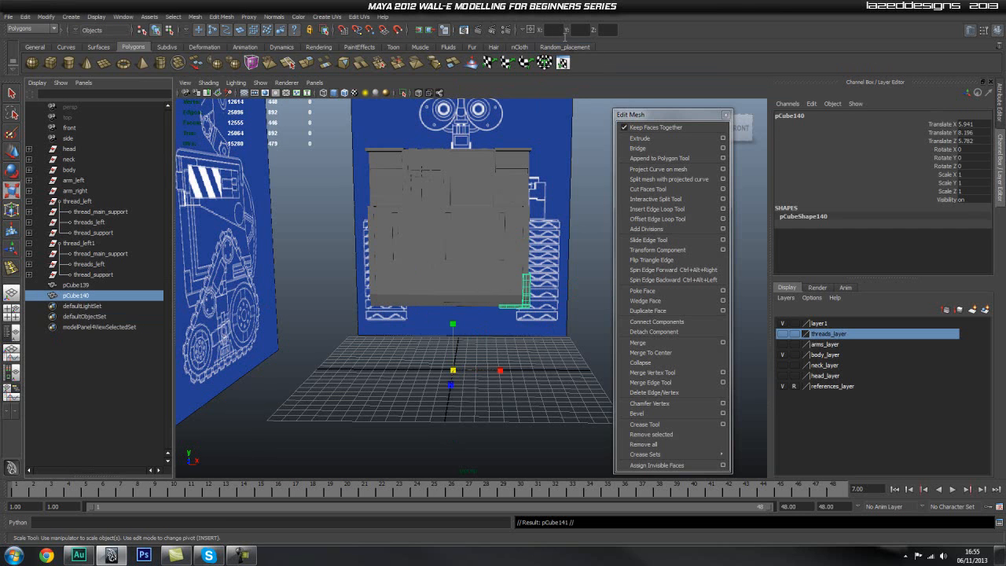
left_click(561, 30)
type("-1")
key("Return")
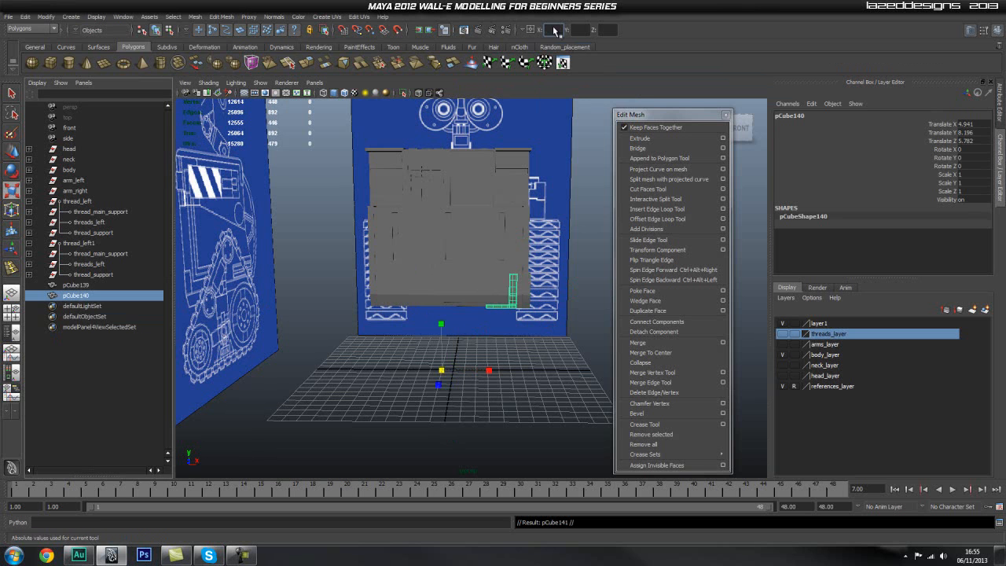
key("ctrl+z")
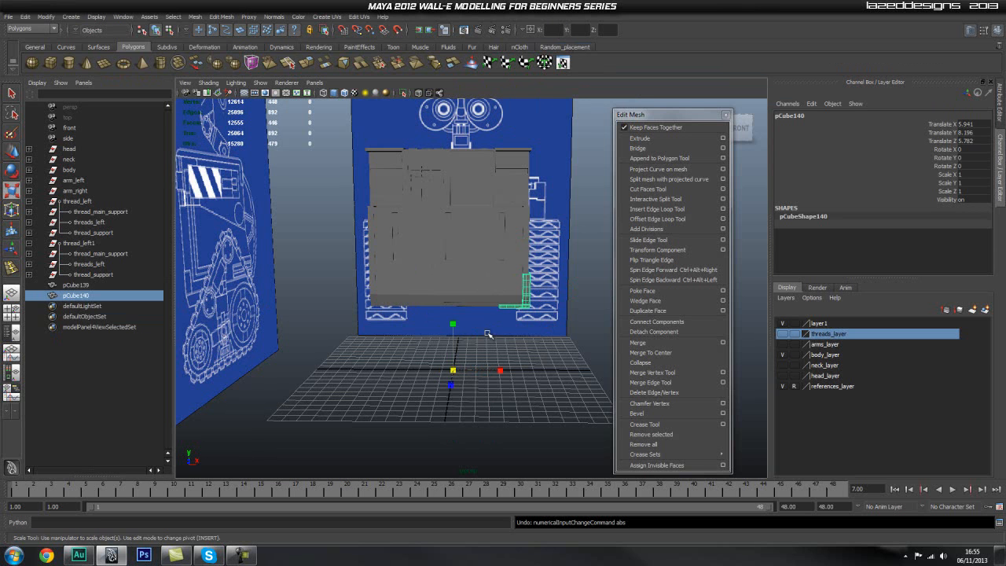
Mirror the duplicated bracket to the opposite front corner of the body by setting its Scale X to -1
left_click_drag(507, 374, 405, 371)
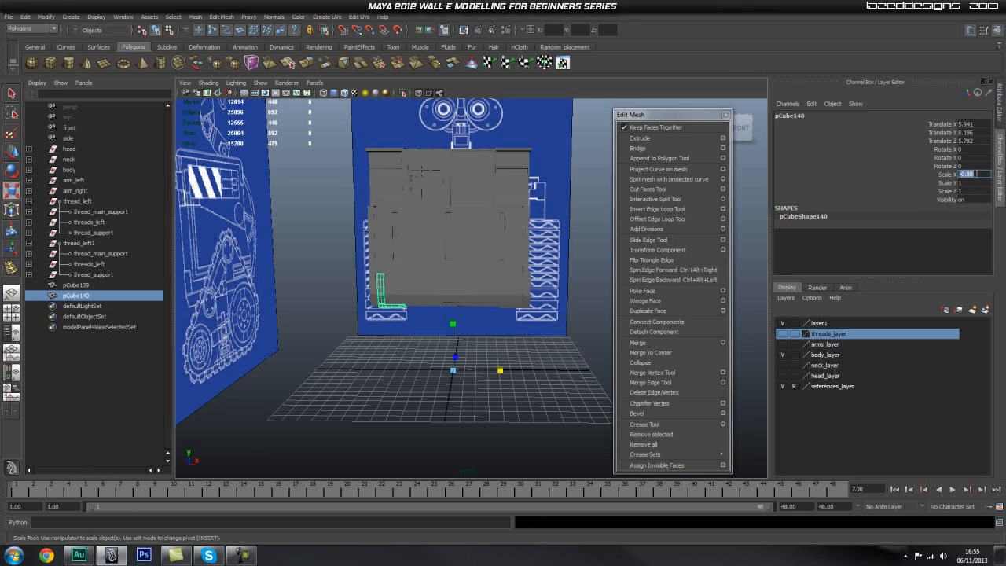
type("-1")
key("Return")
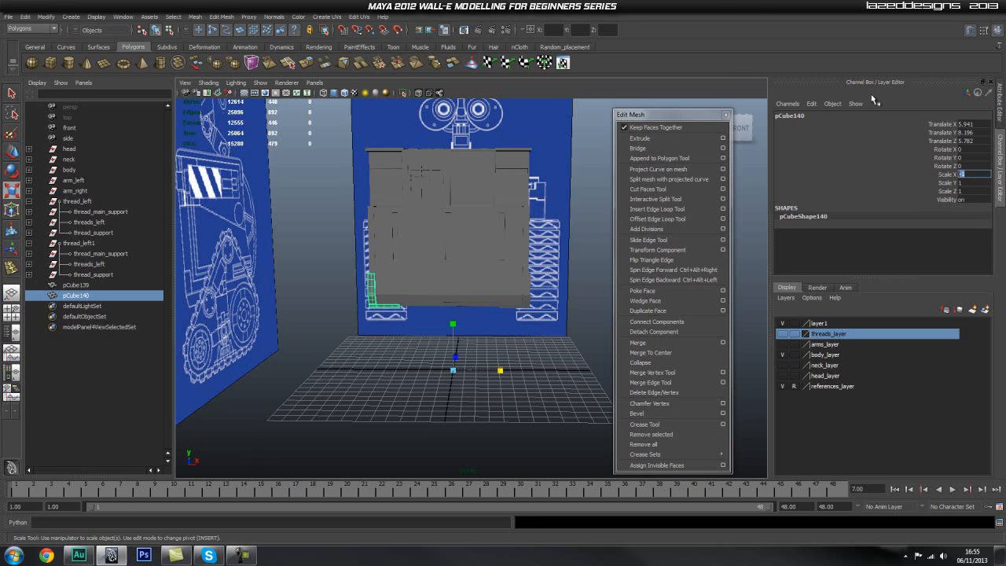
left_click(330, 426)
Examine how the two brackets sit on the body's lower front corners from several angles
right_click_drag(331, 427, 389, 424, "alt")
left_click_drag(388, 424, 557, 398, "alt")
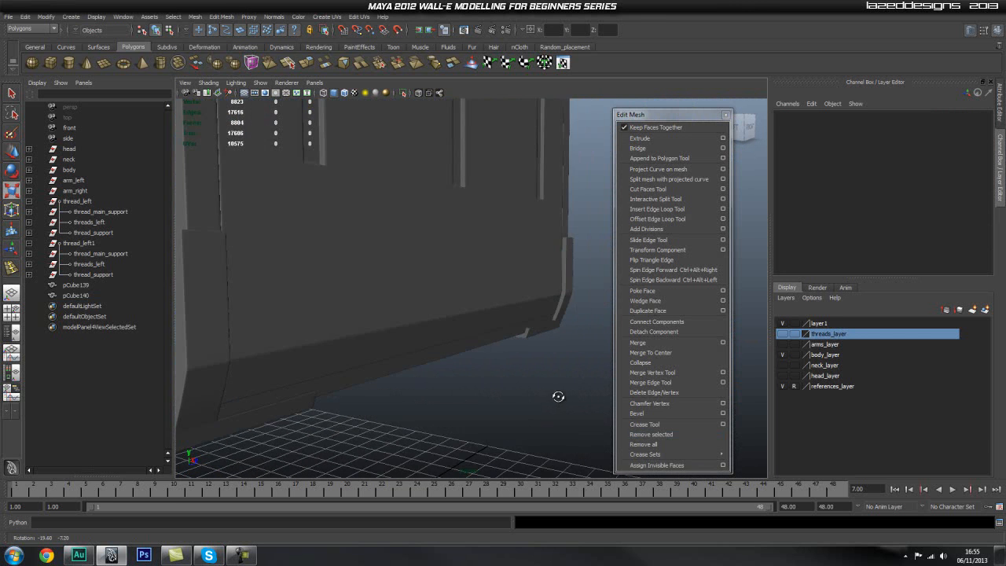
middle_click_drag(558, 398, 449, 410, "alt")
right_click_drag(535, 391, 602, 388, "alt")
middle_click_drag(519, 375, 488, 343, "alt")
left_click_drag(501, 366, 458, 377, "alt")
key("r")
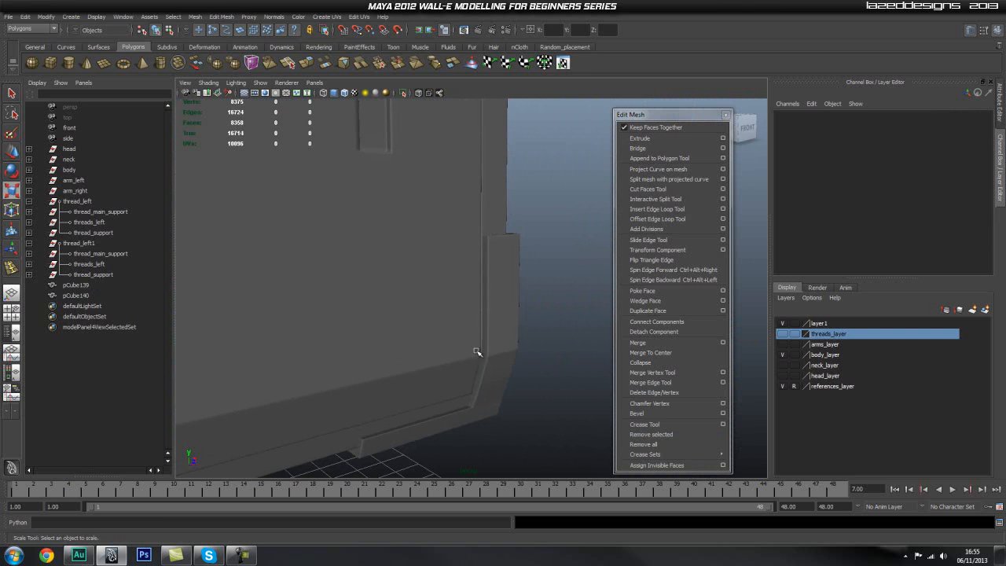
left_click(505, 309)
key("w")
left_click_drag(515, 430, 496, 385, "alt")
left_click(524, 442)
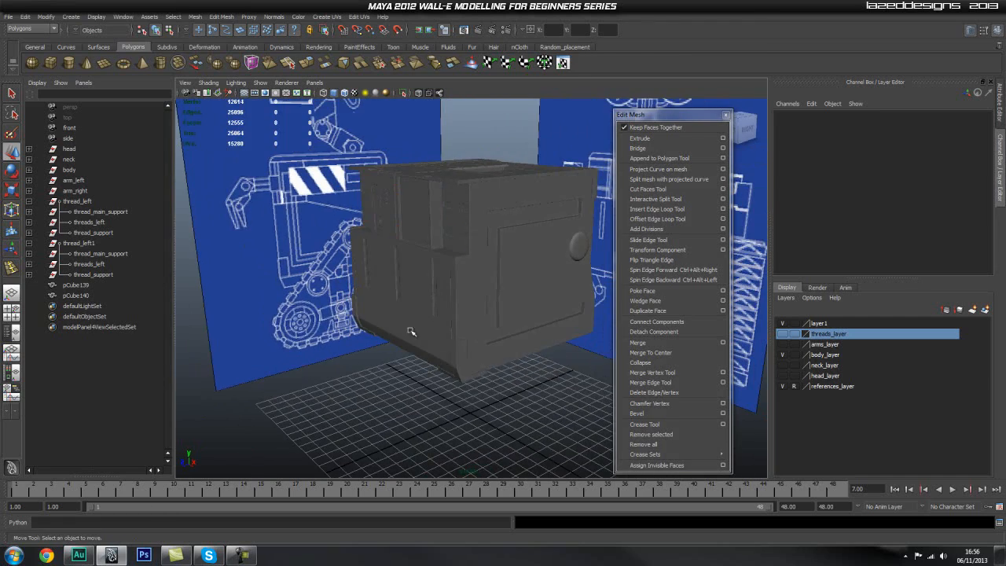
Show the wireframe over the shaded model and examine the body's lower side and corners
left_click(345, 92)
left_click_drag(503, 346, 474, 351, "alt")
right_click_drag(474, 351, 503, 333, "alt")
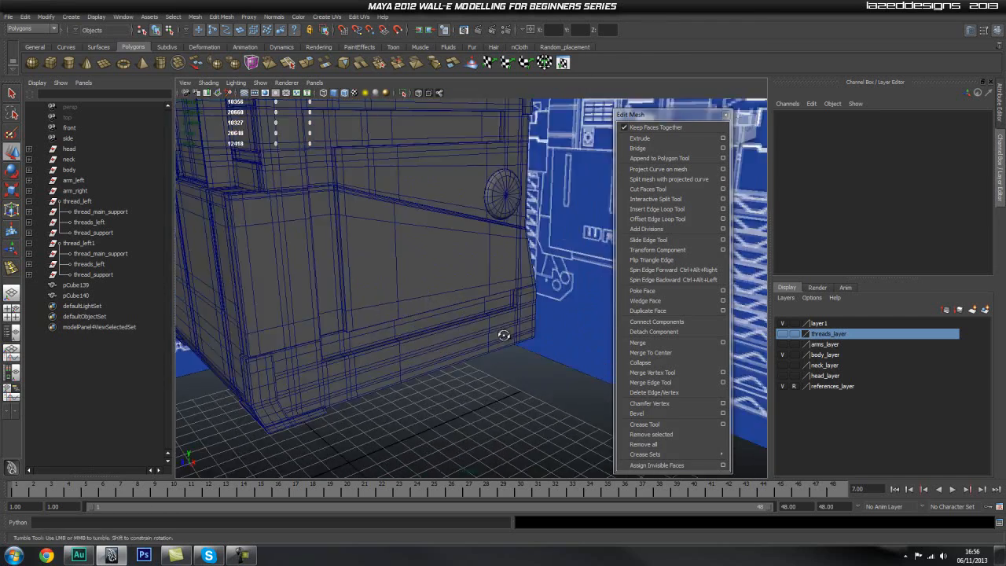
left_click_drag(503, 332, 417, 336, "alt")
middle_click_drag(417, 337, 436, 341, "alt")
left_click_drag(436, 341, 383, 356, "alt")
right_click_drag(383, 356, 474, 360, "alt")
left_click_drag(503, 359, 441, 352, "alt")
mouse_move(442, 351)
middle_mouse_down("alt")
mouse_move(467, 356)
mouse_move(461, 350)
middle_mouse_up("alt")
Duplicate the bracket at the front corner and move the copy toward the rear, to a Translate Z of about -4.7
left_click(243, 286)
left_click_drag(377, 340, 399, 335, "alt")
right_click_drag(400, 335, 333, 335, "alt")
left_click_drag(332, 336, 401, 331, "alt")
key("ctrl+d")
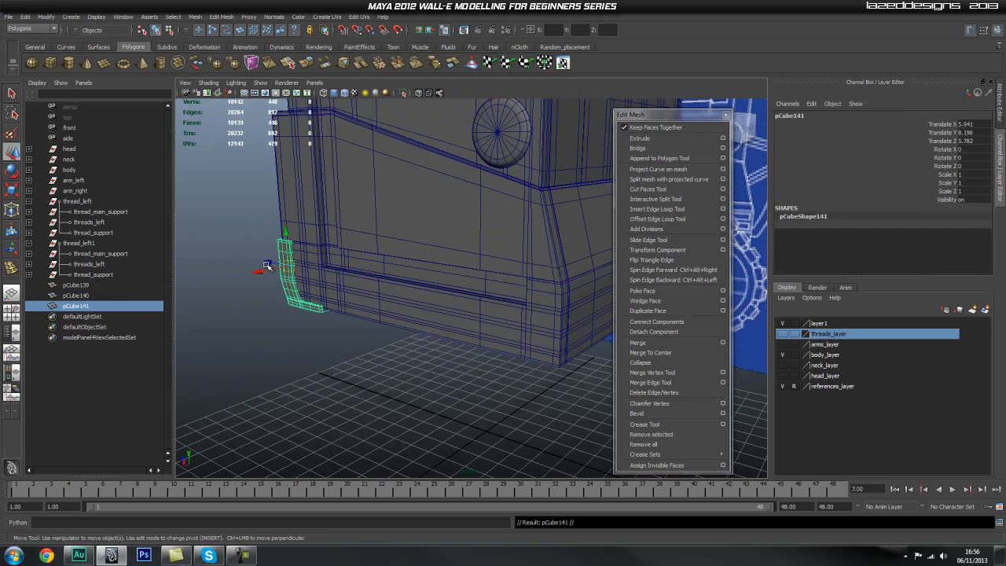
left_click_drag(267, 261, 530, 308)
Flip the copied bracket front to back by setting its Scale Z to -1
key("r")
type("-1")
key("Return")
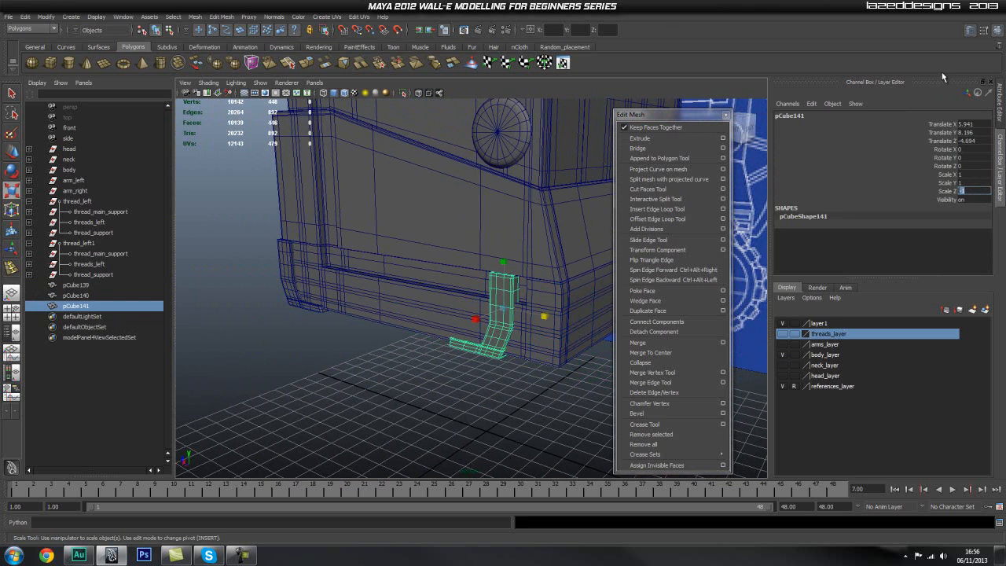
left_click(468, 391)
Move the flipped bracket to the body's rear corner, aligning it in the X-rayed side view at a Translate Z of about -6.9
left_click(480, 355)
key("w")
left_click_drag(475, 301, 572, 317)
key("space")
right_click_drag(307, 362, 189, 362, "alt")
middle_click_drag(425, 326, 171, 338, "alt")
right_click_drag(471, 323, 676, 324, "alt")
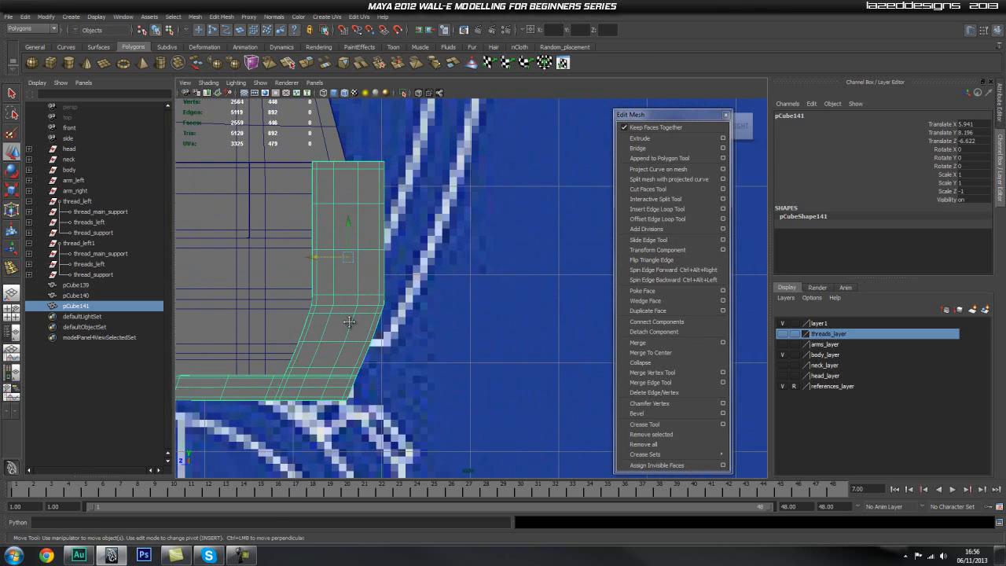
middle_click_drag(353, 326, 445, 299, "alt")
left_click(416, 93)
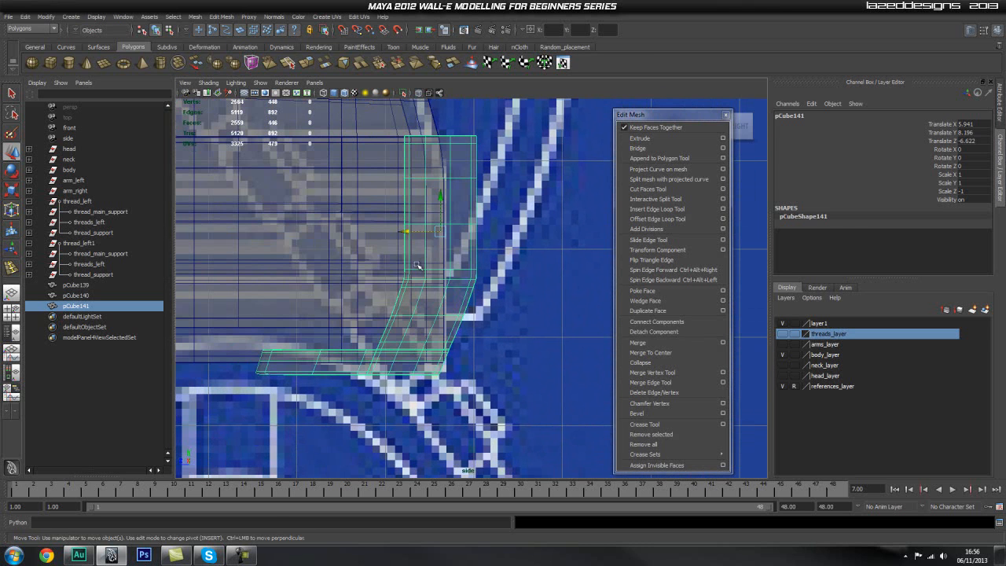
mouse_move(411, 233)
left_mouse_down()
mouse_move(473, 232)
mouse_move(430, 234)
left_mouse_up()
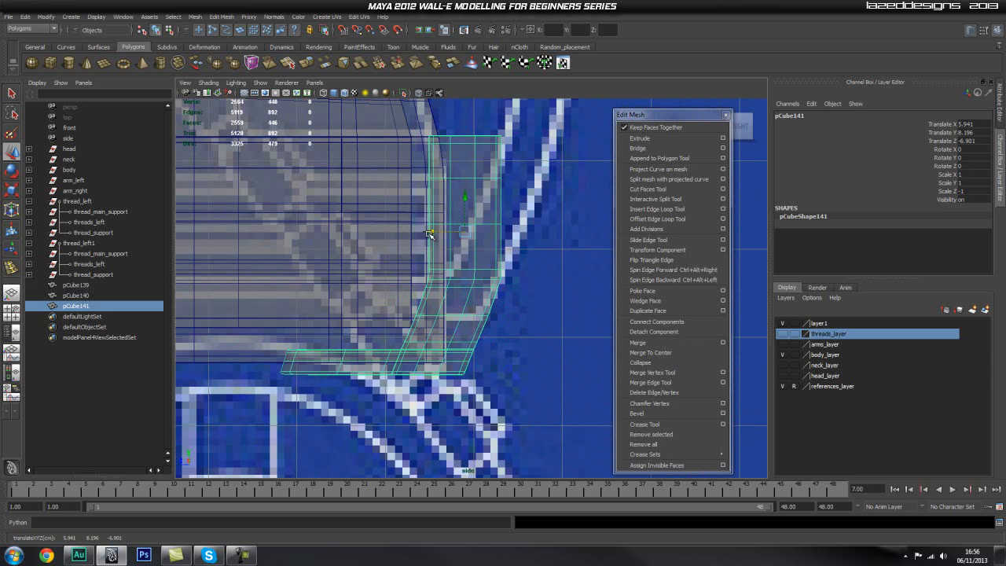
right_click_drag(462, 296, 417, 298)
left_click_drag(535, 260, 381, 302)
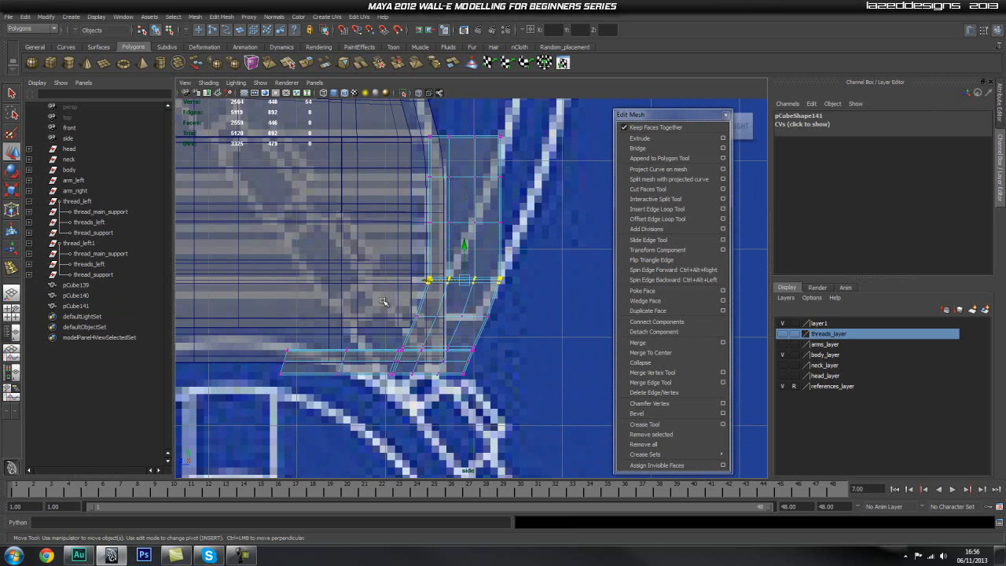
left_click_drag(548, 311, 225, 404)
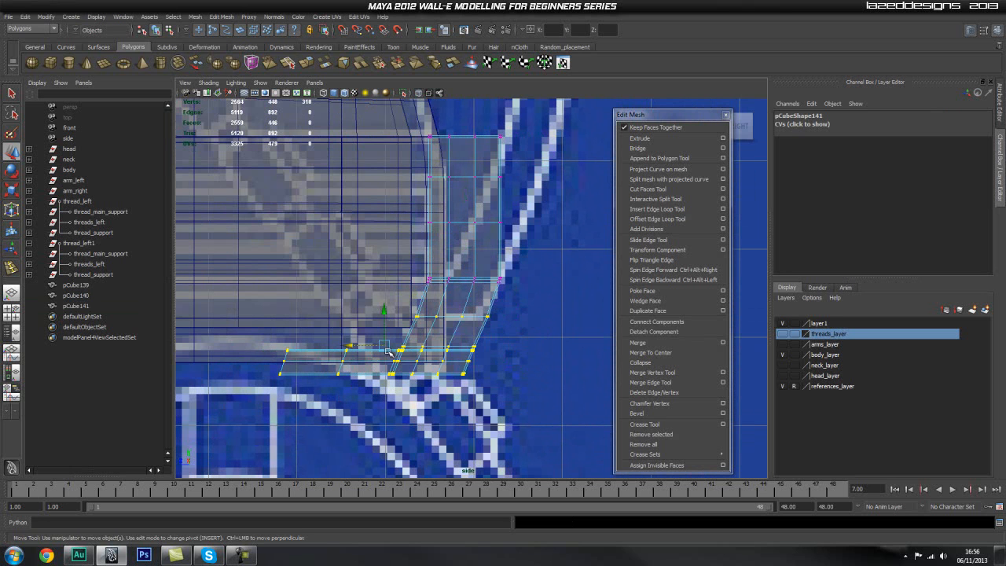
left_click_drag(355, 344, 365, 343)
key("ctrl+z")
left_click(379, 285)
left_click(452, 312)
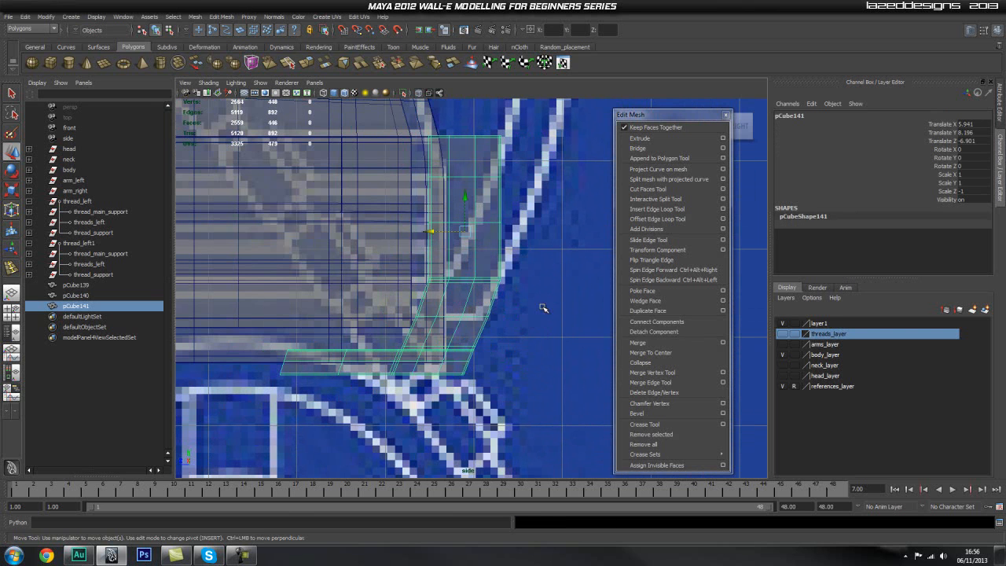
Try to reposition the middle row of vertices across the rear bracket's slanted section
right_click(482, 312)
left_click(416, 311)
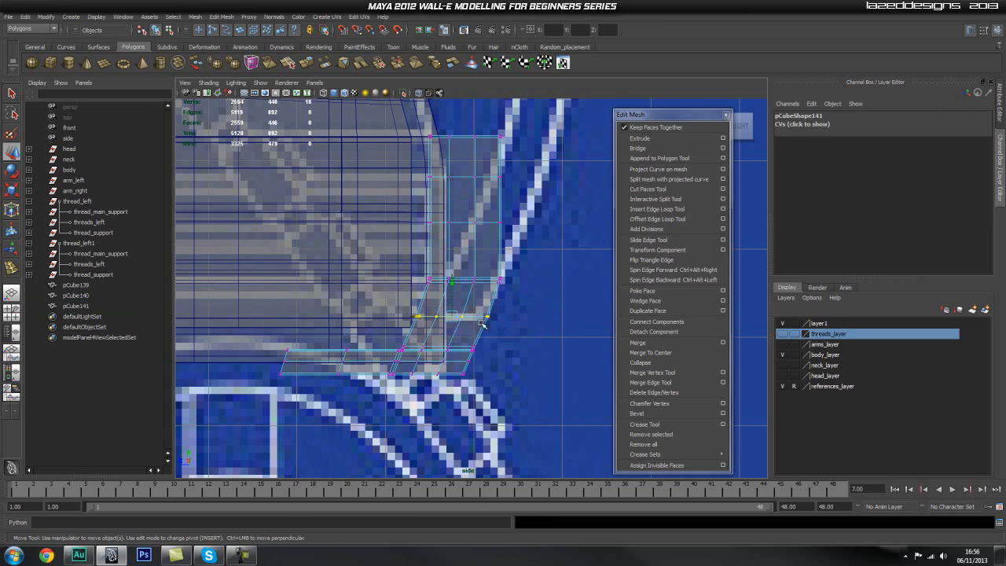
left_click(457, 300)
left_click(481, 305)
right_click_drag(488, 306, 420, 307)
left_click_drag(562, 311, 365, 339)
key("v")
left_click_drag(422, 316, 465, 283)
scroll(365, 330, "up", 2)
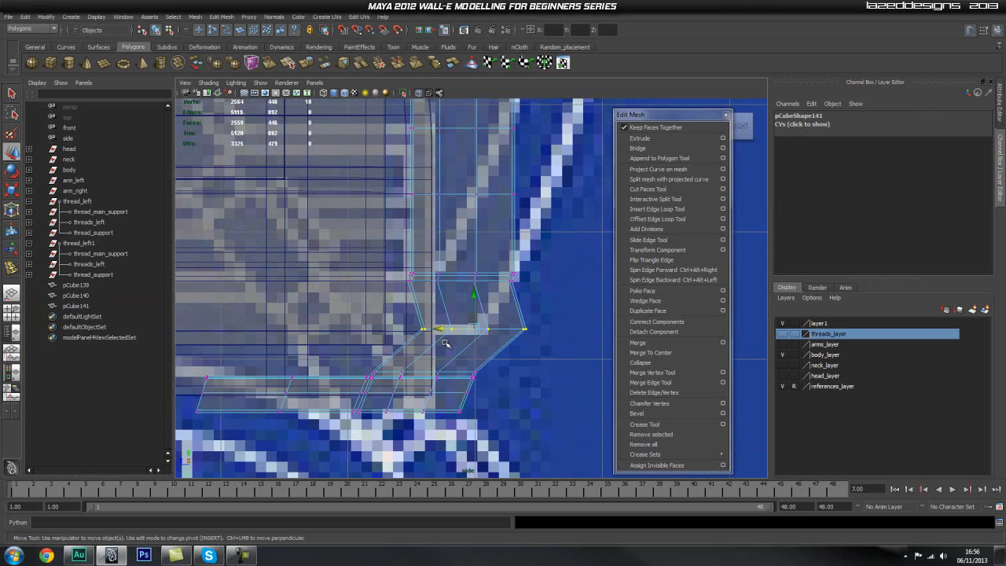
scroll(444, 330, "up", 2)
left_click_drag(422, 315, 417, 315)
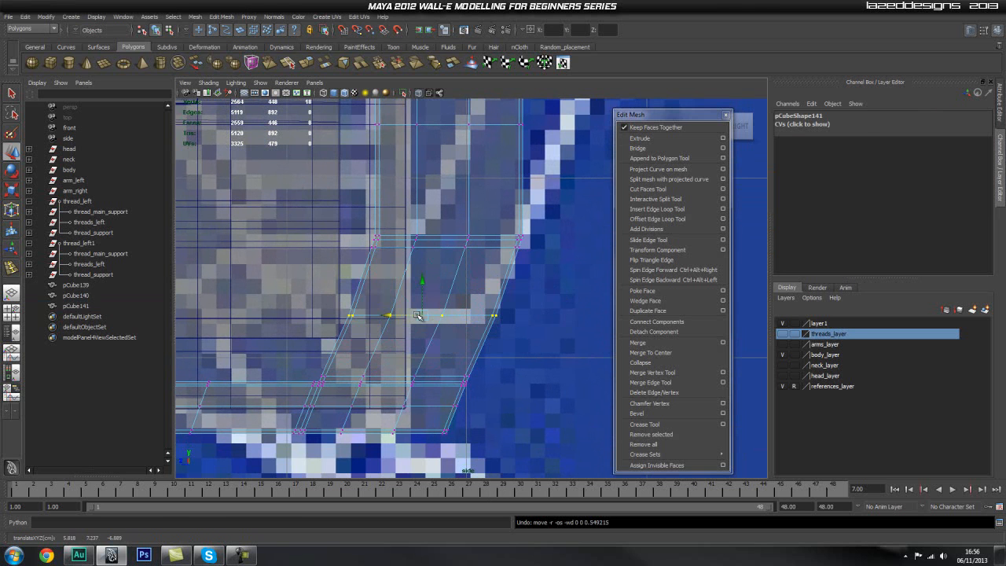
left_click(520, 272)
scroll(503, 269, "up", 2)
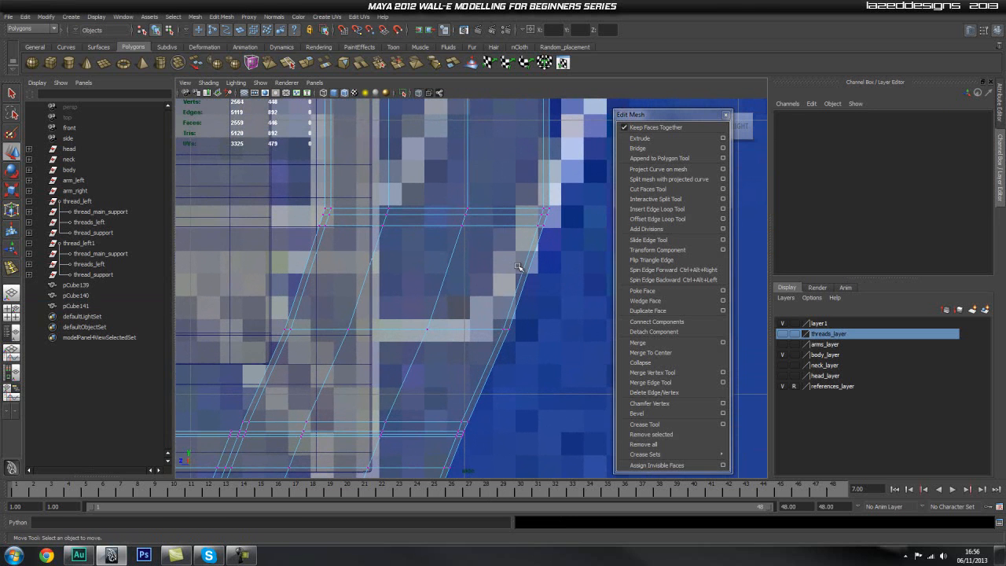
mouse_move(503, 217)
right_mouse_down()
mouse_move(503, 195)
mouse_move(493, 227)
right_mouse_up()
left_click(500, 215)
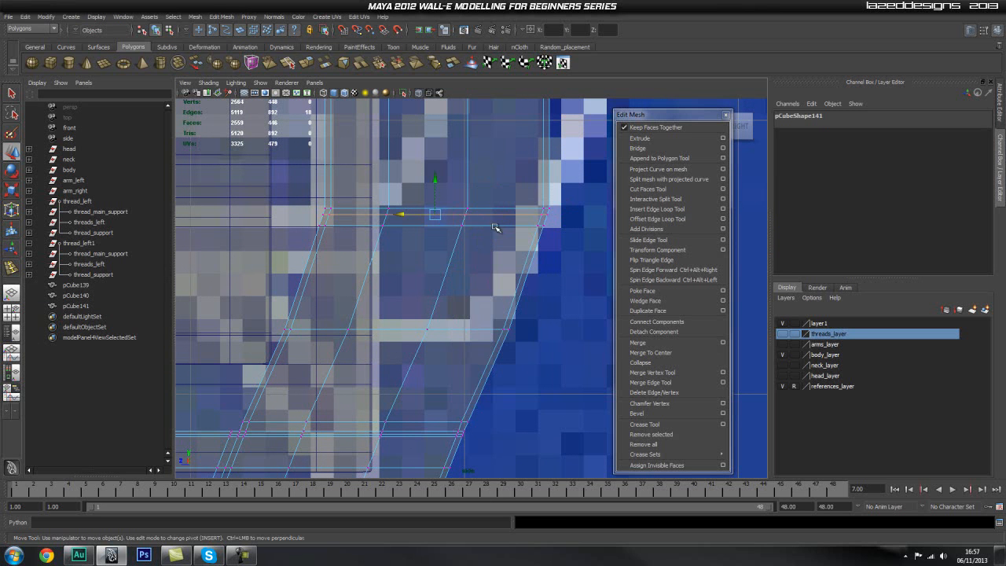
left_click(572, 214)
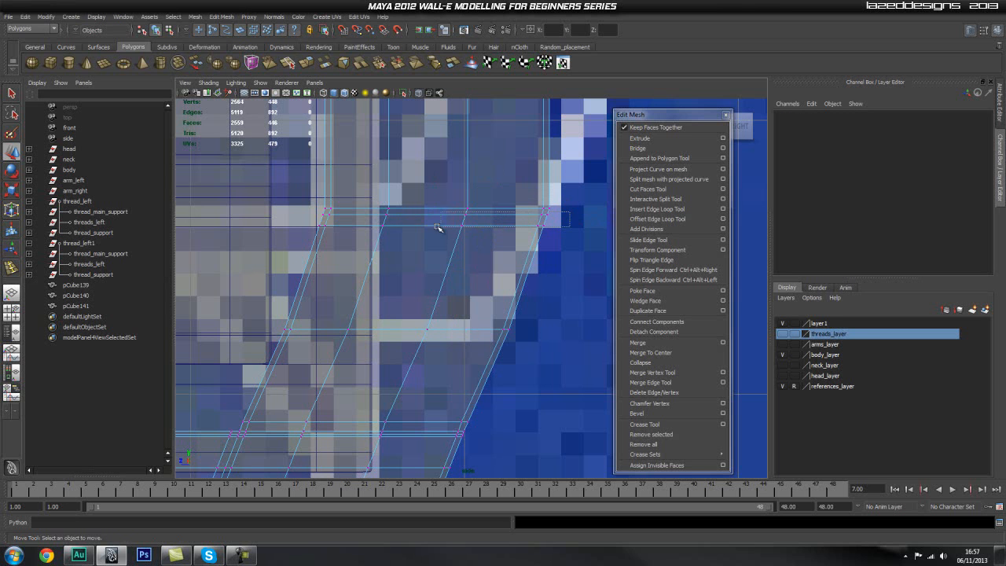
left_click_drag(307, 219, 308, 220)
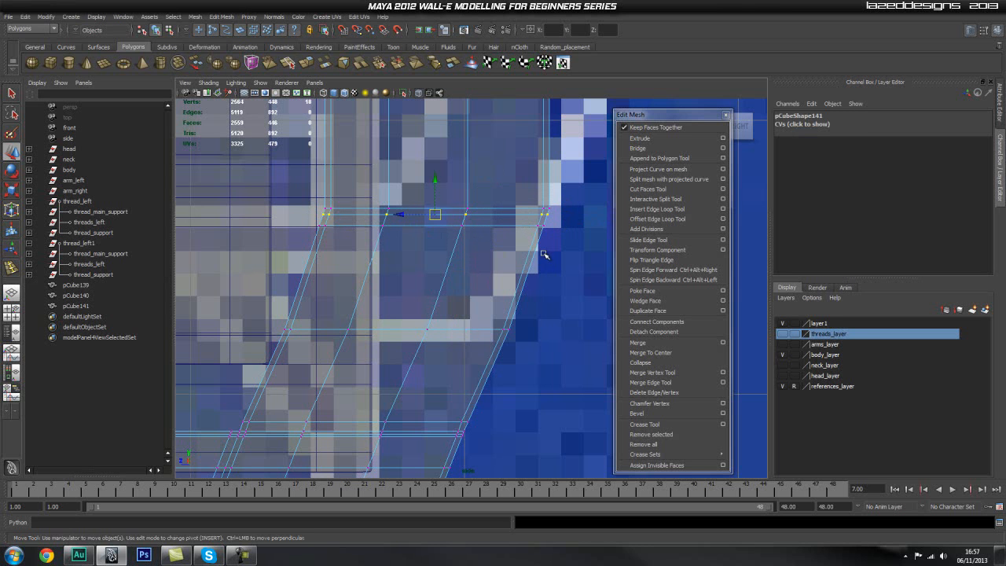
key("q")
left_click(558, 272)
Delete three surplus edge loops around the rear bracket's bend
right_click_drag(467, 256, 468, 230)
left_click(487, 214)
double_click(489, 216)
double_click(489, 225, "shift")
right_click_drag(476, 264, 420, 280, "shift")
left_click(511, 213)
right_click_drag(505, 266, 603, 322, "shift")
scroll(463, 283, "down", 5)
right_click_drag(491, 307, 374, 346, "shift")
key("q")
Delete the horizontal edge loop across the middle of the rear bracket's slanted section and return to vertex editing
right_click_drag(550, 345, 497, 328, "alt")
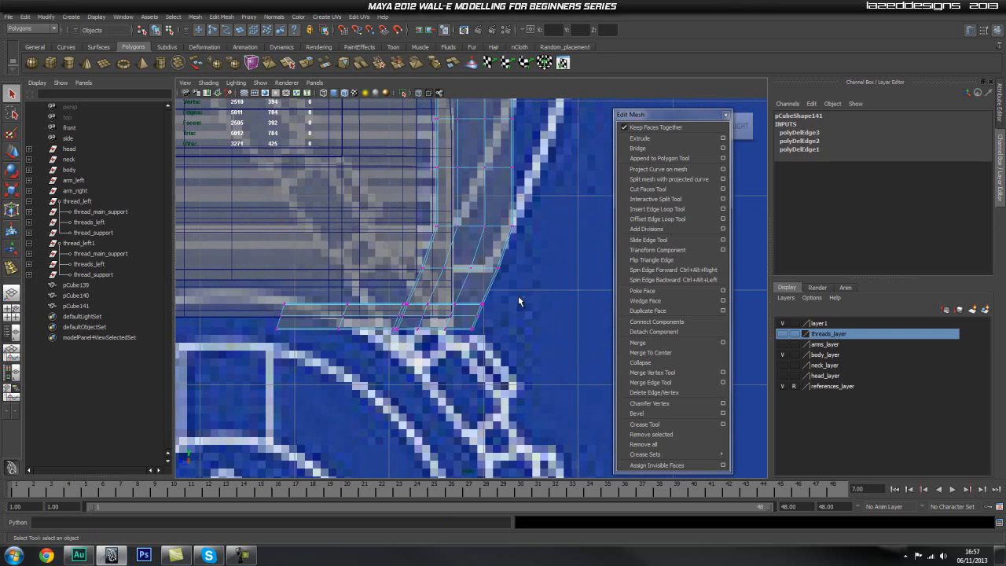
left_click_drag(365, 362, 366, 363)
right_click_drag(367, 364, 500, 344, "alt")
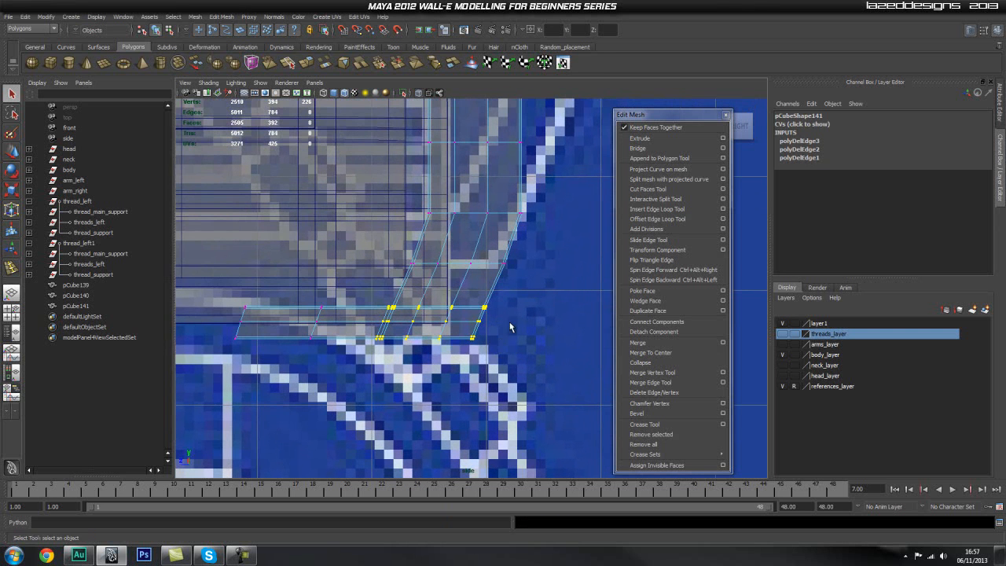
left_click_drag(394, 357, 177, 388)
mouse_move(476, 275)
right_mouse_down()
mouse_move(499, 247)
mouse_move(470, 258)
right_mouse_up()
double_click(496, 265)
right_click_drag(452, 321, 409, 321)
Shift all vertices of the rear bracket's bottom section outward until the upright section runs straight down
left_click_drag(533, 293, 210, 400)
key("w")
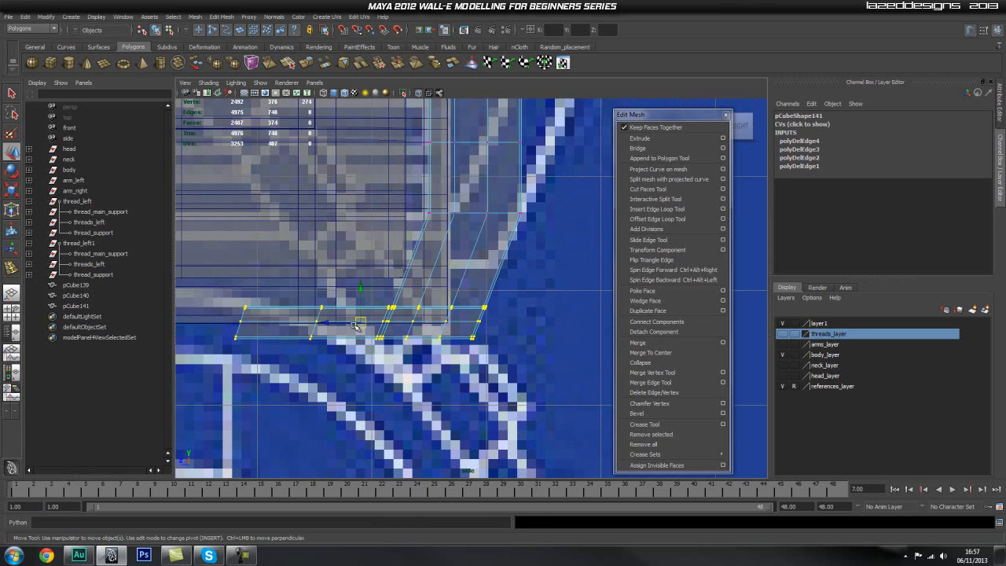
middle_click_drag(331, 325, 366, 324)
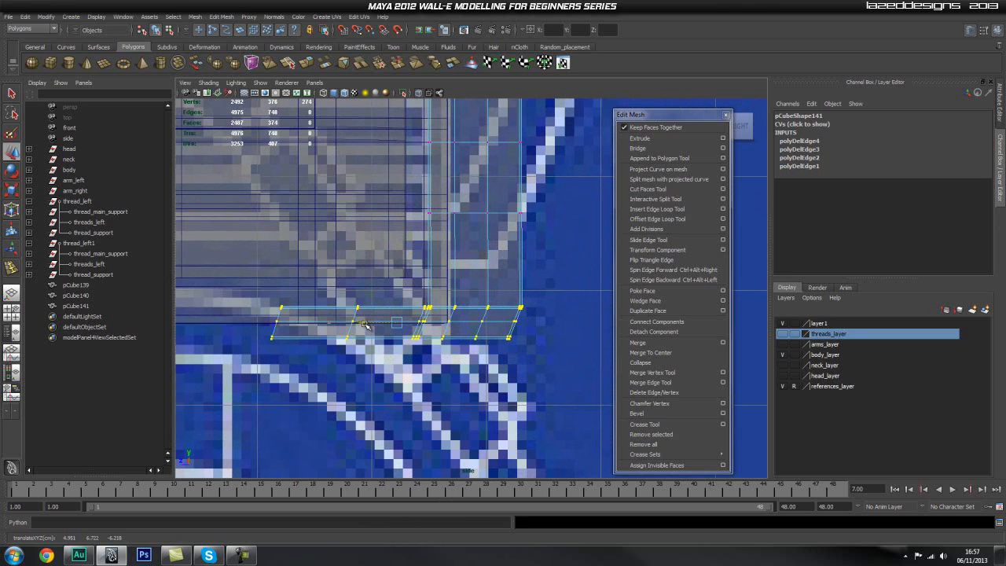
left_click_drag(364, 324, 363, 324)
scroll(539, 288, "up", 3)
middle_click_drag(517, 280, 454, 328, "alt")
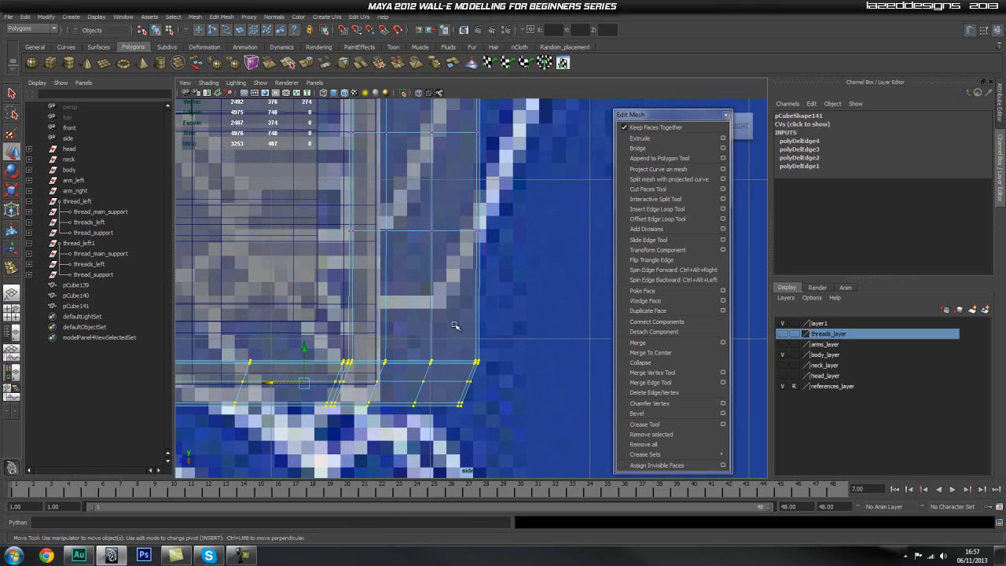
scroll(406, 295, "up", 1)
middle_click_drag(405, 295, 425, 254, "alt")
left_click_drag(278, 347, 279, 347)
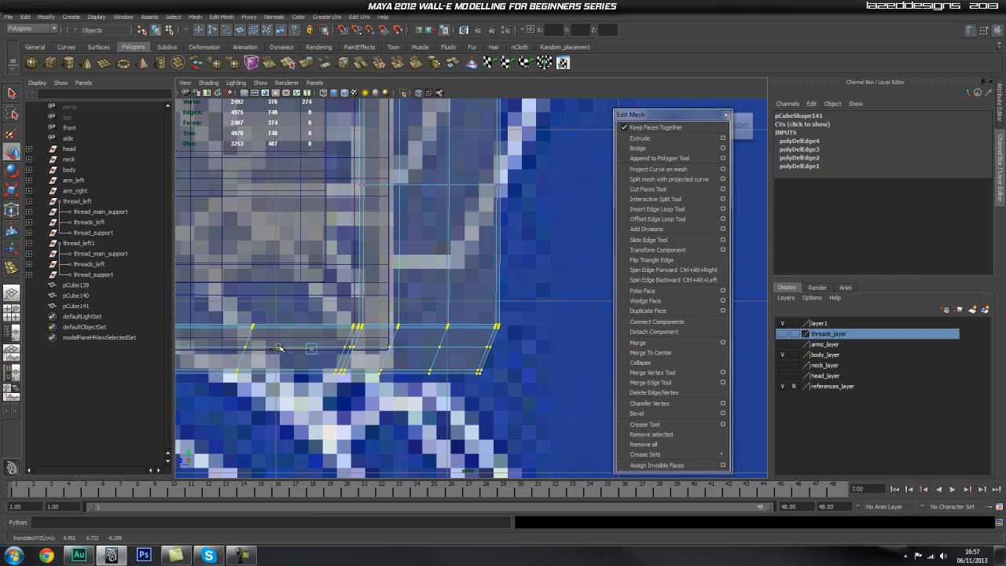
middle_click_drag(356, 336, 429, 308, "alt")
scroll(428, 307, "down", 5)
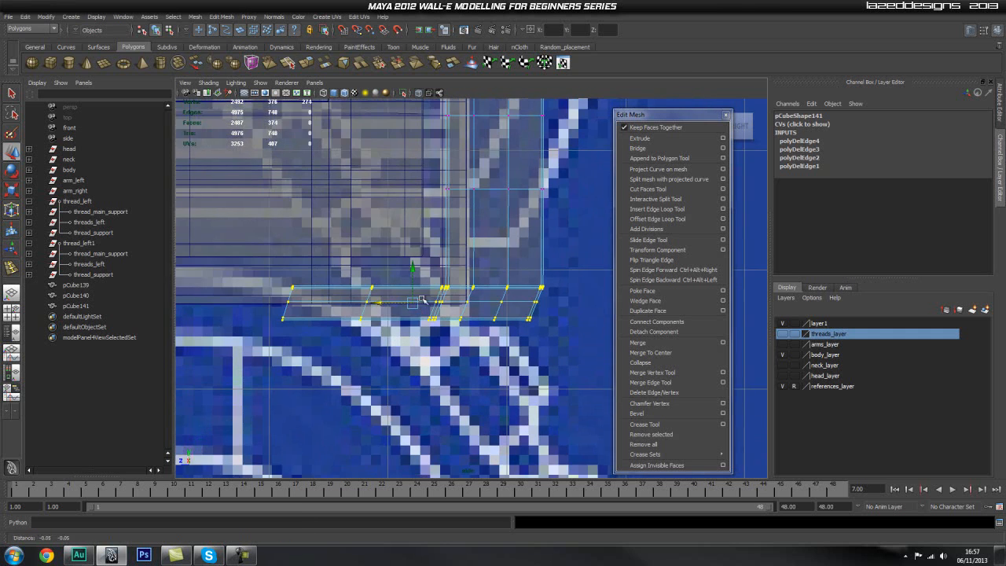
Turn off X-ray in the side view and examine the straightened rear bracket in the perspective view
key("space")
left_click_drag(464, 294, 479, 256)
left_click(419, 95)
left_click(324, 330)
right_click_drag(325, 331, 348, 319, "alt")
mouse_move(348, 319)
left_mouse_down("alt")
mouse_move(384, 319)
mouse_move(387, 269)
left_mouse_up("alt")
middle_click_drag(387, 268, 450, 198, "alt")
right_click_drag(372, 323, 398, 326, "alt")
left_click_drag(397, 325, 472, 321, "alt")
middle_click_drag(364, 299, 441, 273, "alt")
left_click_drag(441, 273, 254, 310, "alt")
Turn on X-ray in the side view with the rear bracket's upright section framed against the blueprint
key("space")
right_click_drag(554, 263, 443, 267, "alt")
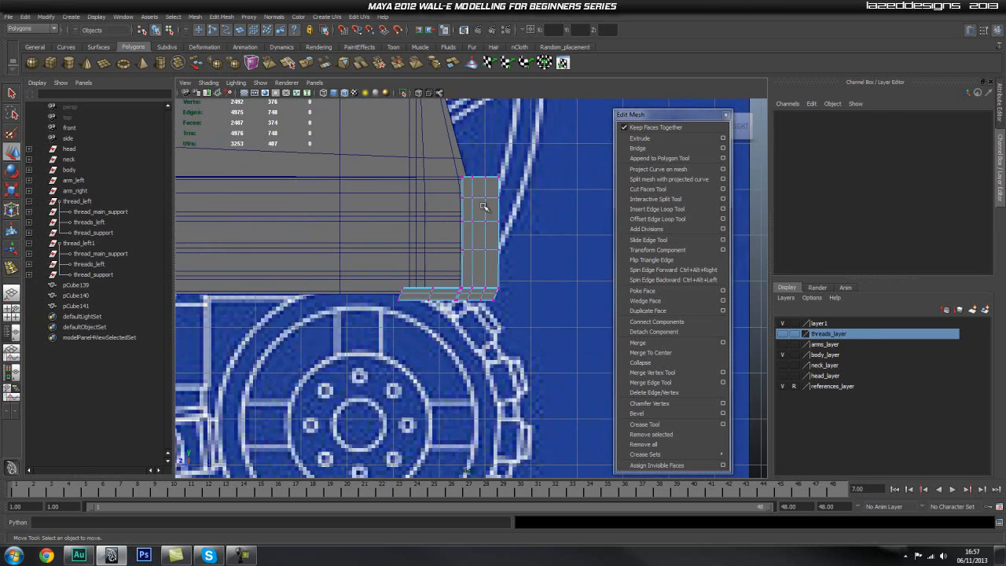
middle_click_drag(443, 267, 388, 357, "alt")
right_click_drag(259, 286, 406, 279, "alt")
middle_click_drag(406, 279, 439, 205, "alt")
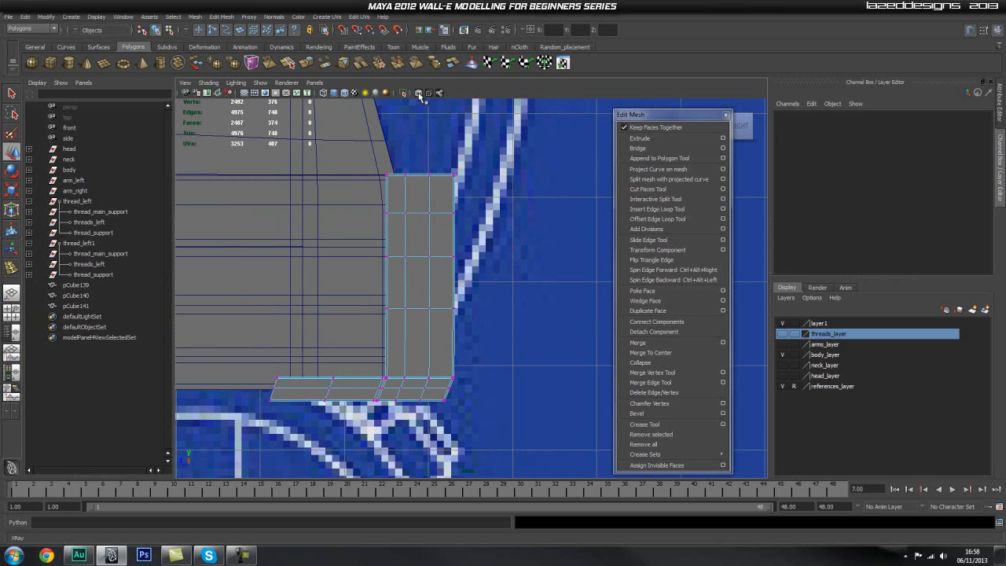
left_click(419, 94)
right_click_drag(375, 218, 393, 219, "alt")
mouse_move(393, 224)
middle_mouse_down("alt")
mouse_move(431, 189)
mouse_move(437, 242)
mouse_move(442, 211)
mouse_move(429, 239)
middle_mouse_up("alt")
right_click_drag(423, 244, 441, 236, "alt")
middle_click_drag(440, 235, 452, 228, "alt")
Delete the surplus vertical edge loops across the side face of the rear bracket's upright section
right_click(456, 219)
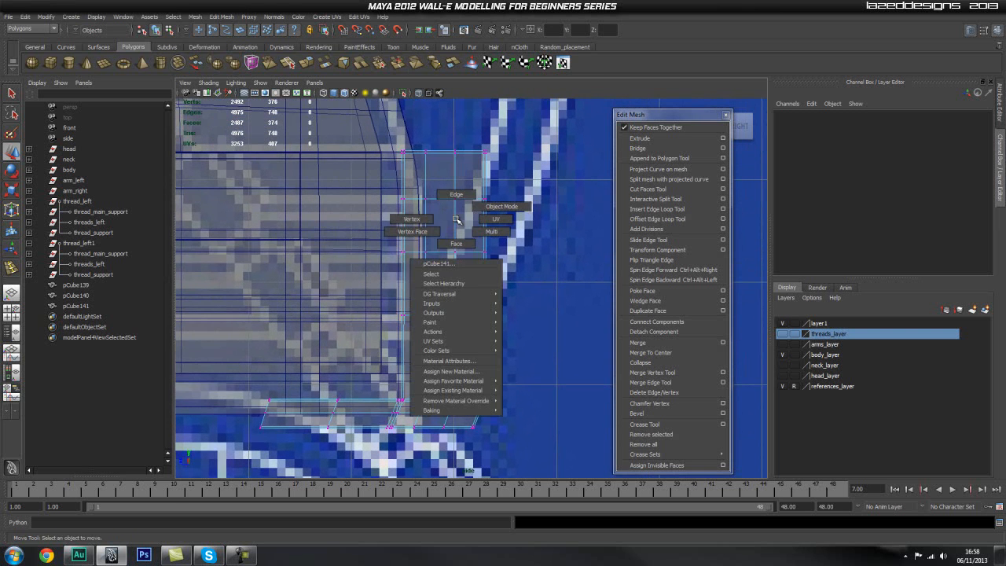
left_click(412, 218)
left_click_drag(513, 134, 458, 464)
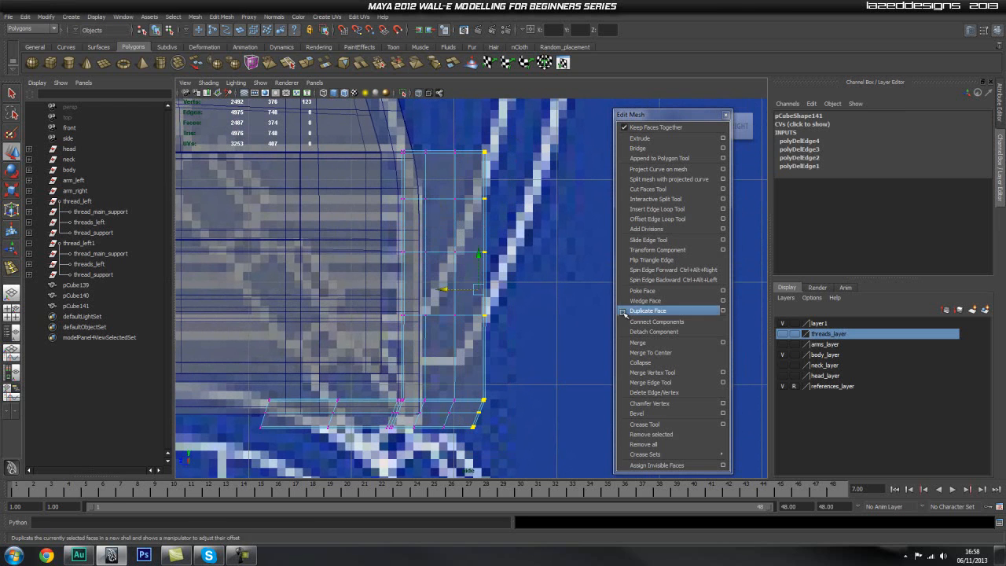
left_click(525, 191)
key("q")
right_click_drag(467, 200, 460, 171)
left_click(455, 186)
Move the outer column of vertices on the rear bracket inward to narrow its upright section in the side view
left_click_drag(525, 129, 464, 464)
key("w")
left_click_drag(442, 291, 388, 299)
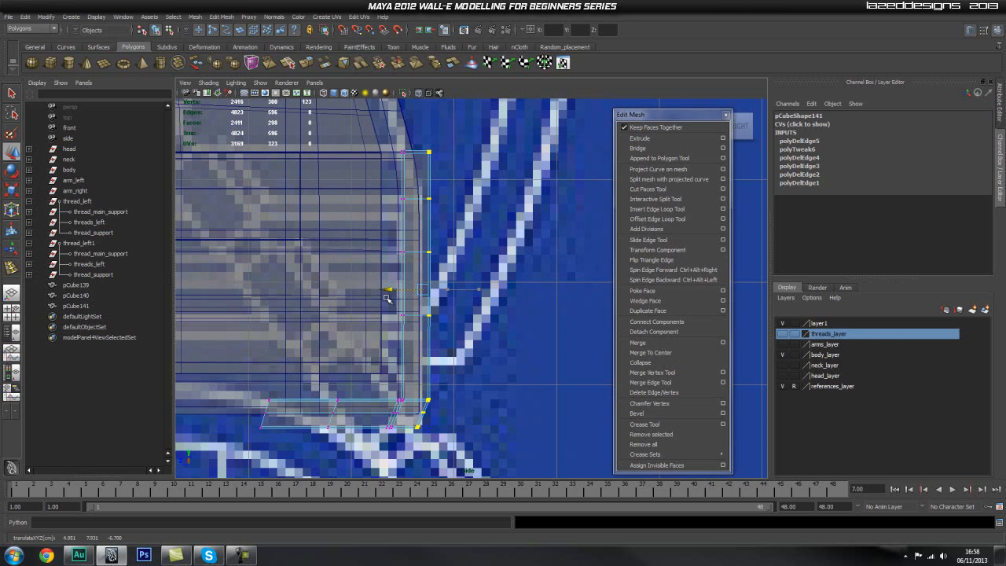
left_click(468, 283)
Turn off X-ray and delete the surplus edge loops along the top rim and vertical edges of the rear bracket's upright section
key("space")
left_click_drag(429, 291, 430, 258)
mouse_move(440, 261)
left_mouse_down("alt")
mouse_move(480, 276)
mouse_move(458, 238)
mouse_move(477, 217)
mouse_move(514, 215)
left_mouse_up("alt")
left_click(417, 95)
middle_click_drag(488, 240, 385, 318, "alt")
left_click_drag(385, 318, 319, 343, "alt")
right_click_drag(319, 343, 685, 333, "alt")
key("q")
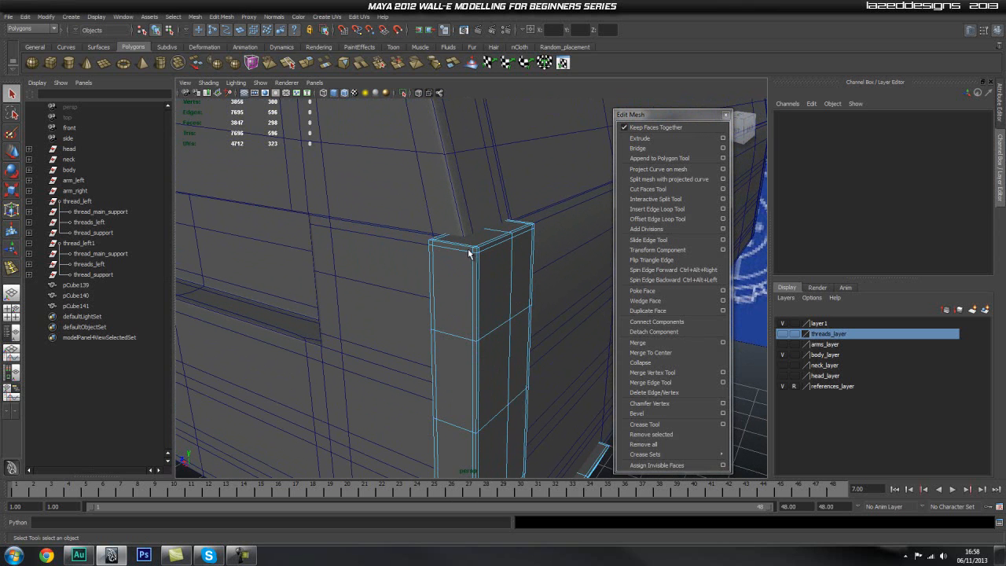
left_click(466, 254)
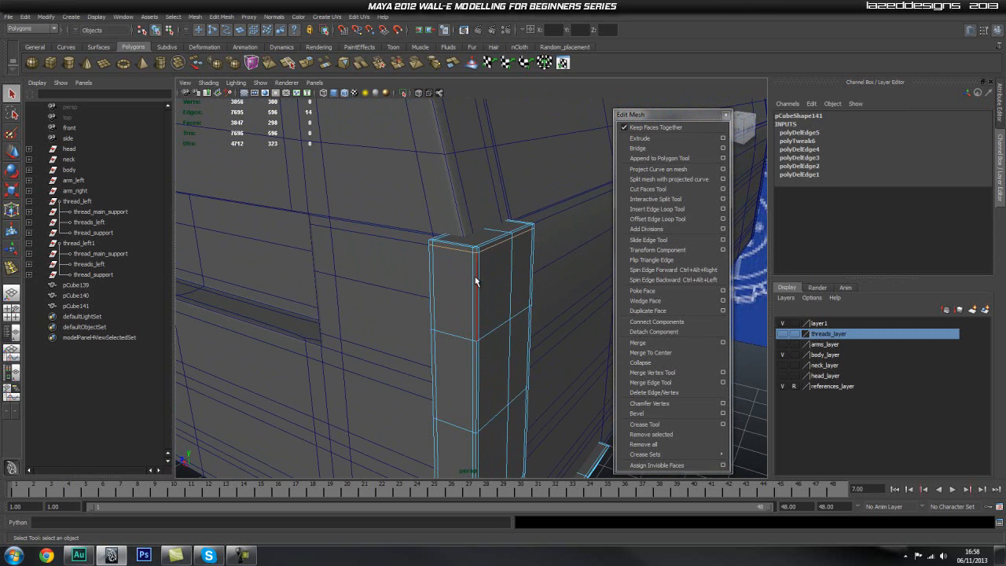
double_click(431, 277, "shift")
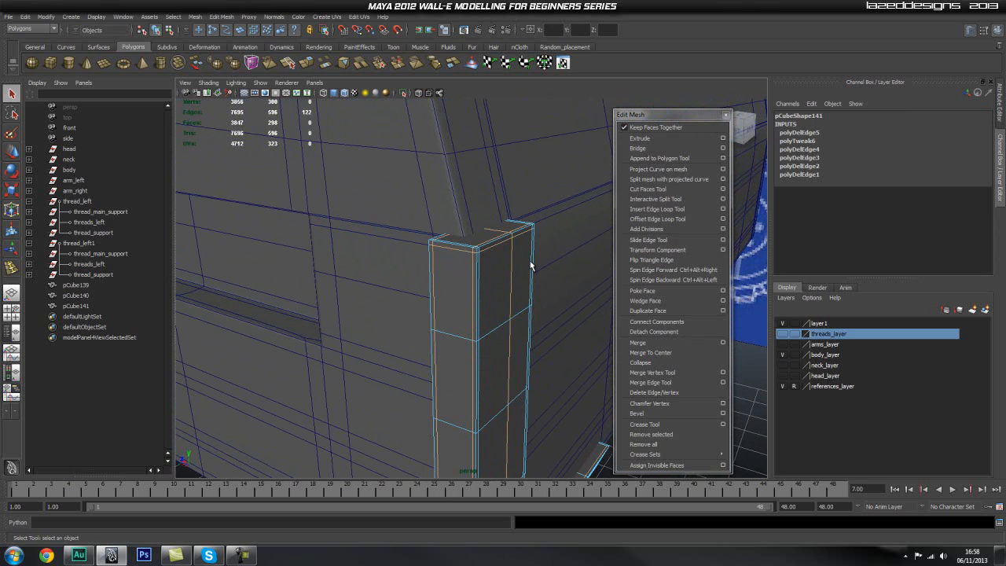
right_click_drag(496, 272, 478, 278, "shift")
Delete the three horizontal edge loops across the rear bracket's upright section
left_click_drag(481, 277, 328, 254, "alt")
middle_click_drag(328, 254, 377, 346, "alt")
right_click_drag(377, 346, 432, 224, "alt")
left_click_drag(483, 348, 482, 301, "alt")
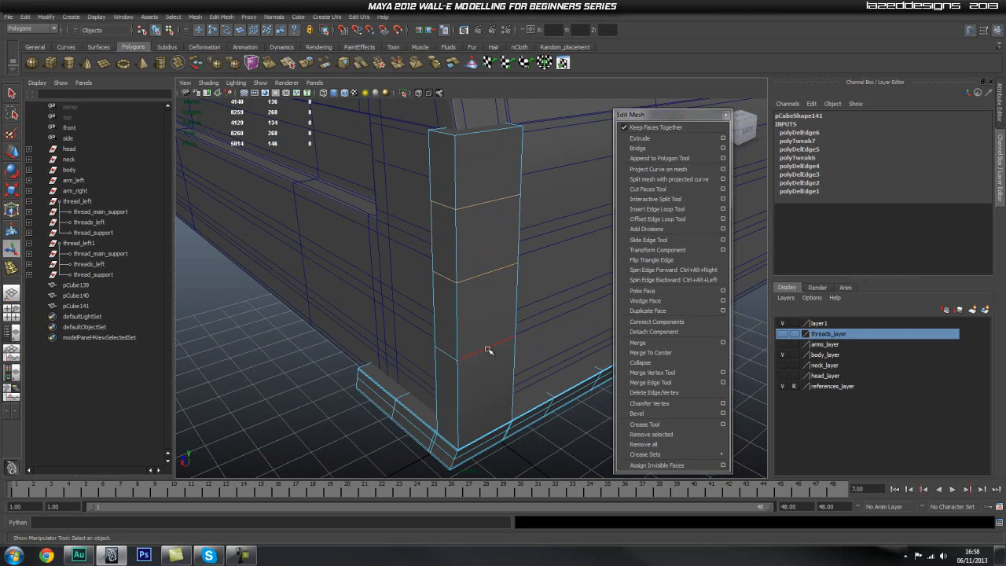
right_click_drag(487, 311, 439, 326, "shift")
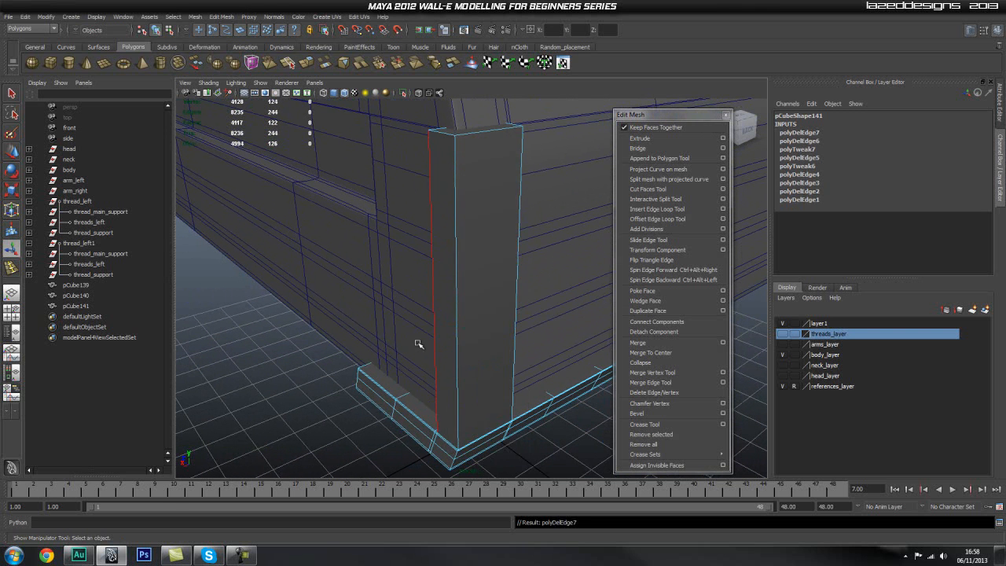
Select the top face of the rear bracket's upright section and lower it to shorten the upright
left_click_drag(385, 332, 451, 341, "alt")
middle_click_drag(442, 326, 473, 197, "alt")
middle_click_drag(547, 257, 474, 248, "alt")
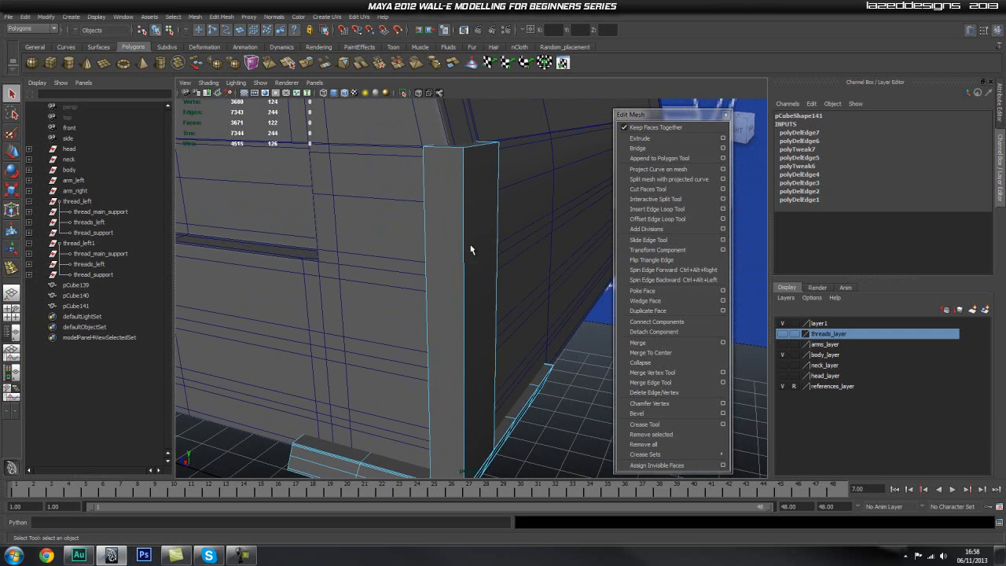
key("w")
left_click(458, 148)
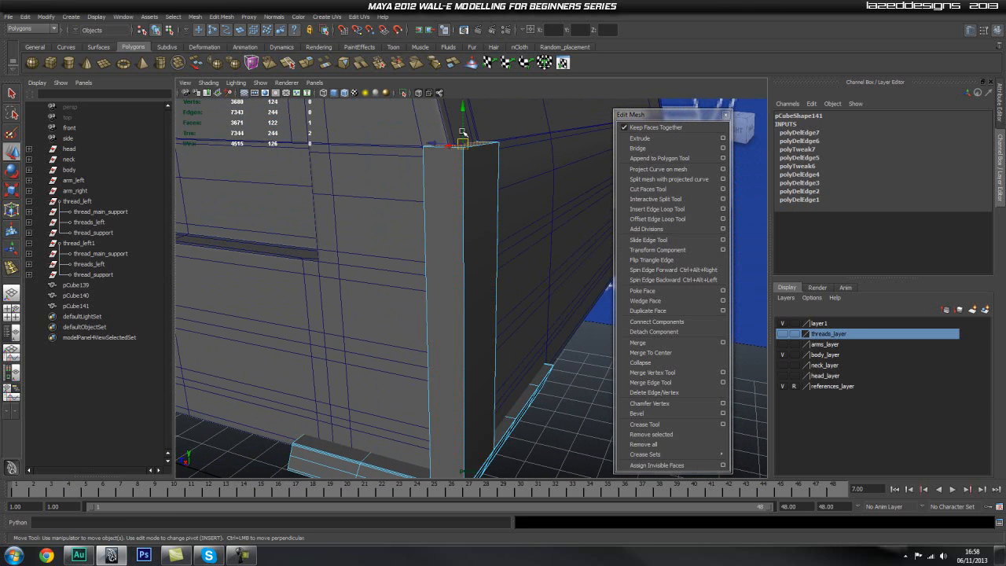
left_click_drag(464, 108, 456, 301)
middle_click_drag(456, 301, 474, 189, "alt")
left_click_drag(474, 189, 432, 256, "alt")
middle_click_drag(432, 256, 485, 201, "alt")
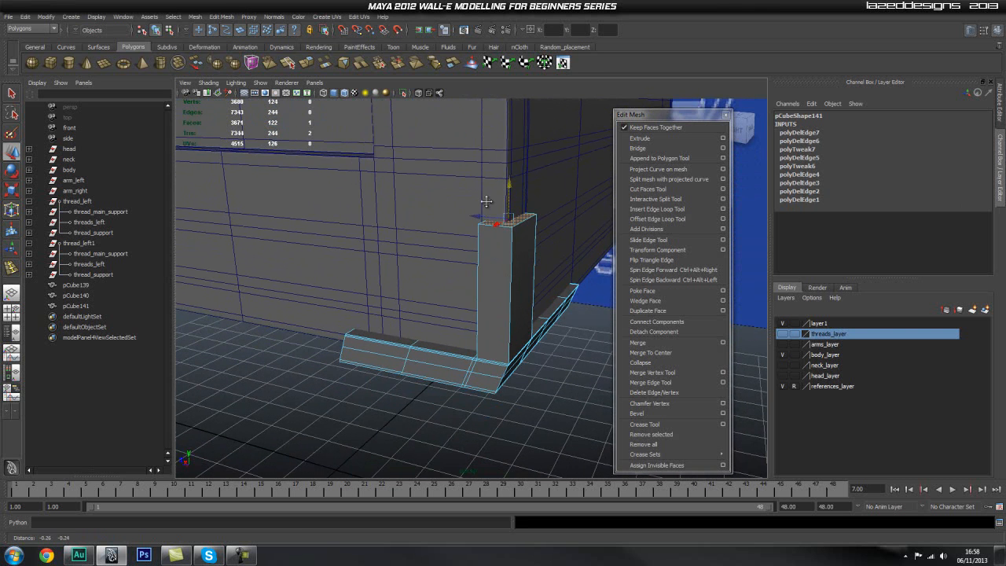
left_click_drag(488, 241, 405, 254, "alt")
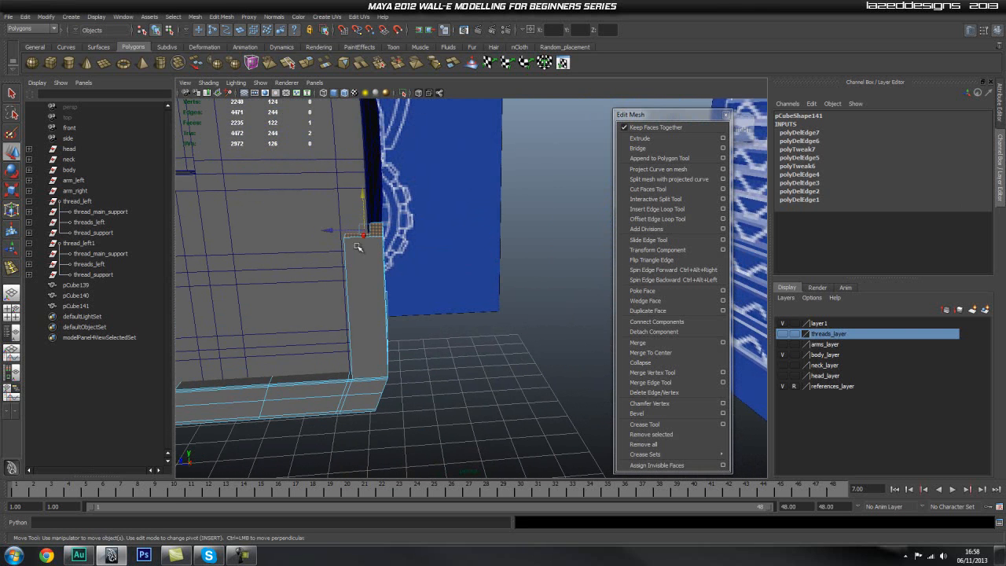
left_click_drag(364, 190, 359, 215)
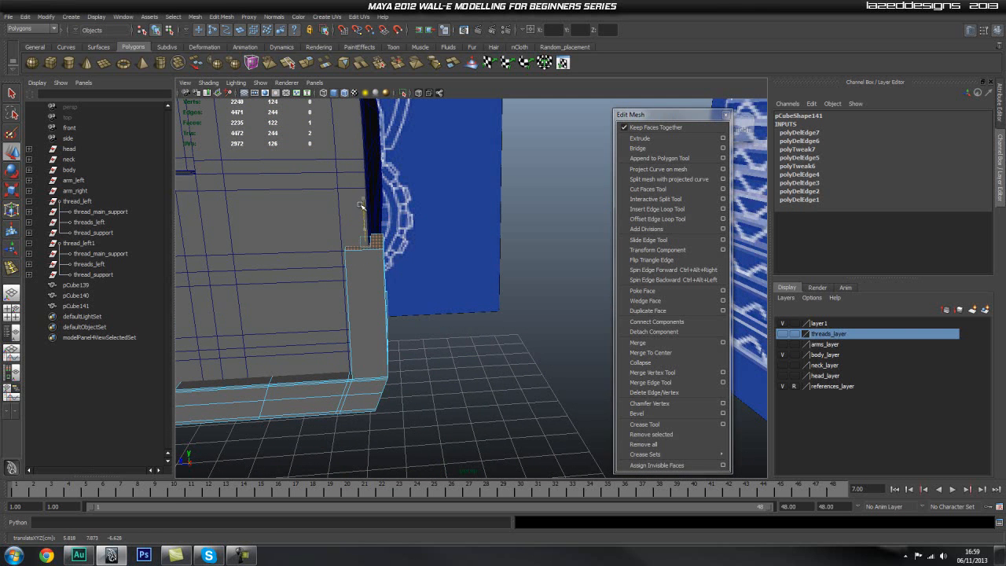
left_click(508, 280)
Move the end and middle vertices of the rear bracket's side bottom section toward the corner to shorten it
left_click_drag(508, 280, 454, 285, "alt")
middle_click_drag(454, 286, 400, 281, "alt")
left_click_drag(400, 282, 359, 297, "alt")
left_click(359, 297)
key("q")
right_click_drag(359, 298, 309, 299)
left_click_drag(272, 258, 339, 404)
key("w")
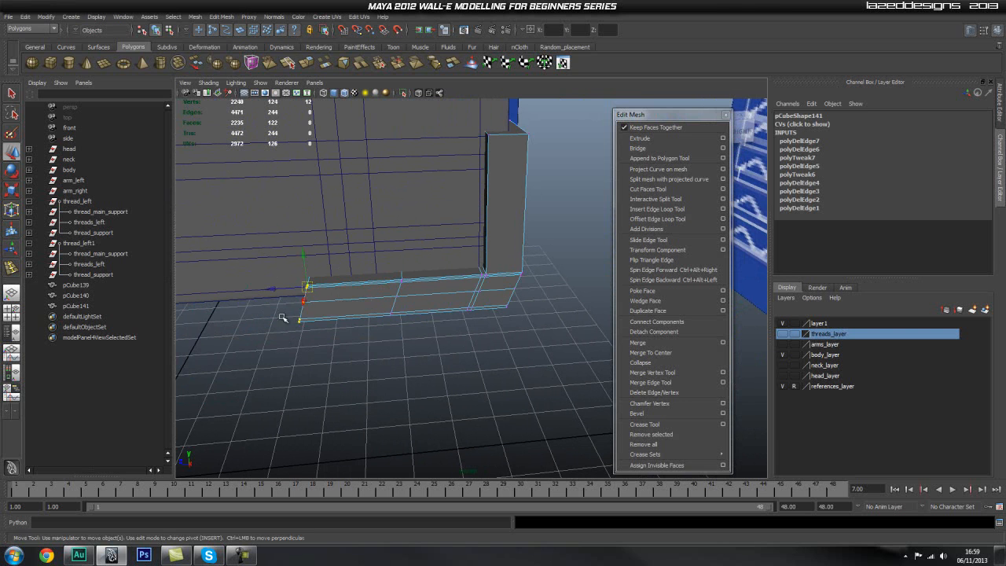
left_click_drag(437, 258, 379, 344)
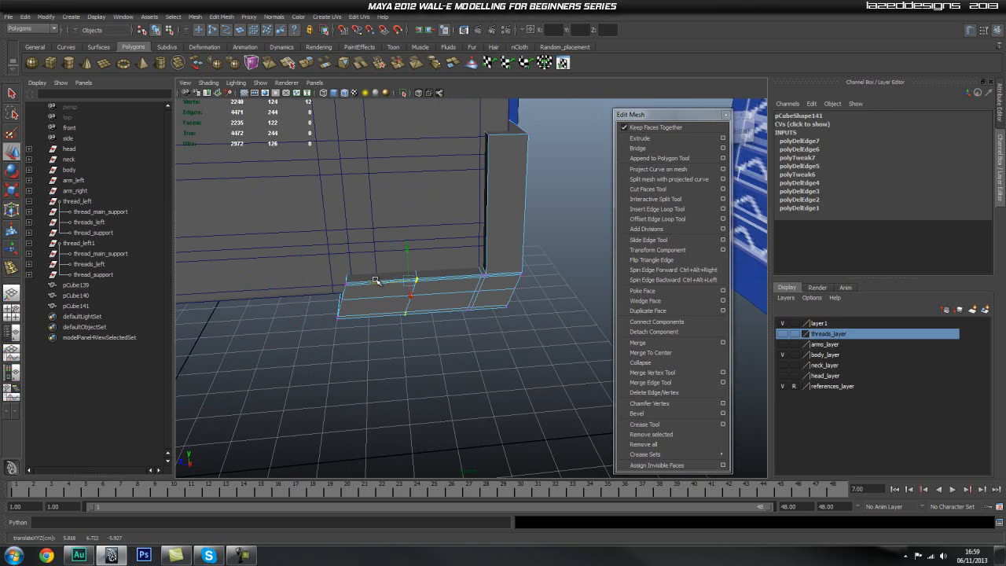
left_click(469, 330)
In the side view, align the upright section's top outer vertices vertically with its lower outer corner
left_click_drag(469, 330, 429, 295, "alt")
middle_click_drag(429, 295, 311, 312, "alt")
left_click_drag(311, 312, 508, 267, "alt")
right_click_drag(508, 267, 566, 314, "alt")
left_click_drag(566, 314, 433, 158, "alt")
left_click(473, 307)
key("space")
left_click_drag(406, 232, 451, 227)
middle_click_drag(330, 258, 425, 297, "alt")
scroll(350, 283, "up", 3)
scroll(350, 282, "up", 3)
mouse_move(417, 200)
right_mouse_down()
mouse_move(433, 172)
mouse_move(442, 198)
mouse_move(400, 196)
right_mouse_up()
left_click(436, 172)
left_click_drag(388, 147, 440, 196)
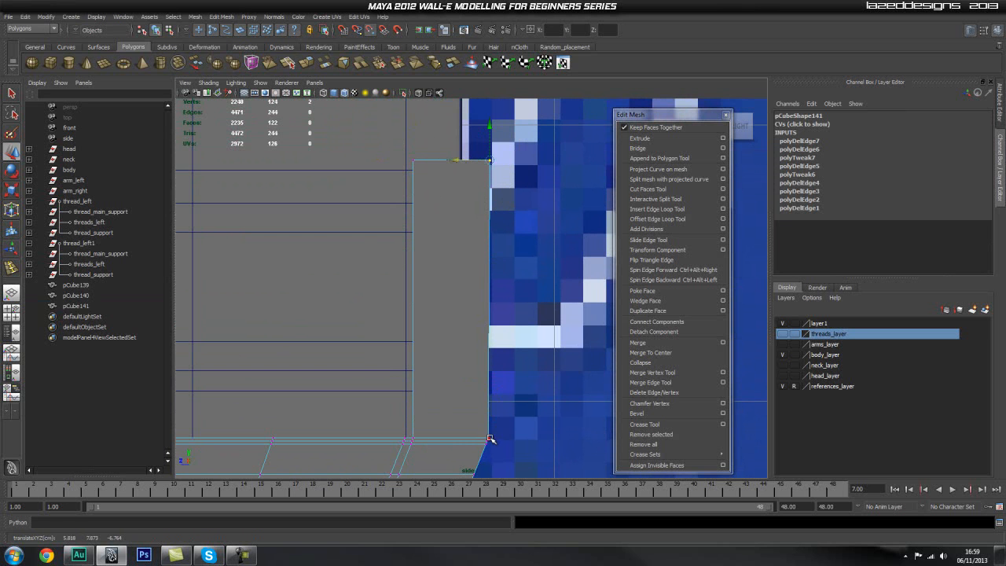
Harden the edge normals of the faces on the rear bracket's upright section
key("space")
left_click_drag(463, 366, 503, 352)
middle_click_drag(503, 352, 416, 404, "alt")
left_click(505, 400)
right_click_drag(416, 404, 346, 385, "alt")
left_click_drag(314, 371, 344, 355, "alt")
middle_click_drag(343, 355, 413, 267, "alt")
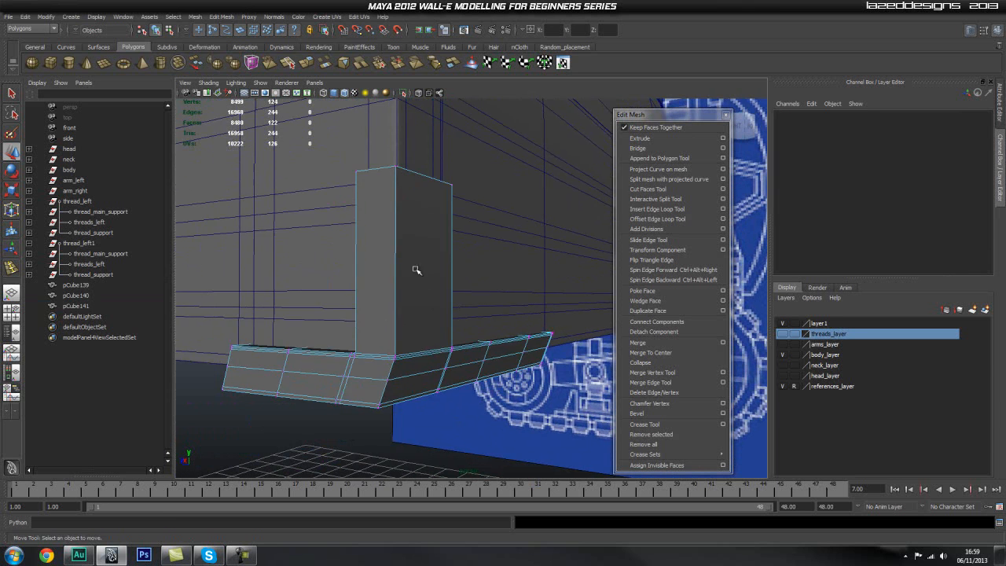
left_click(420, 270)
right_click_drag(422, 270, 424, 294)
left_click_drag(488, 200, 288, 255)
left_click_drag(347, 179, 417, 192, "alt")
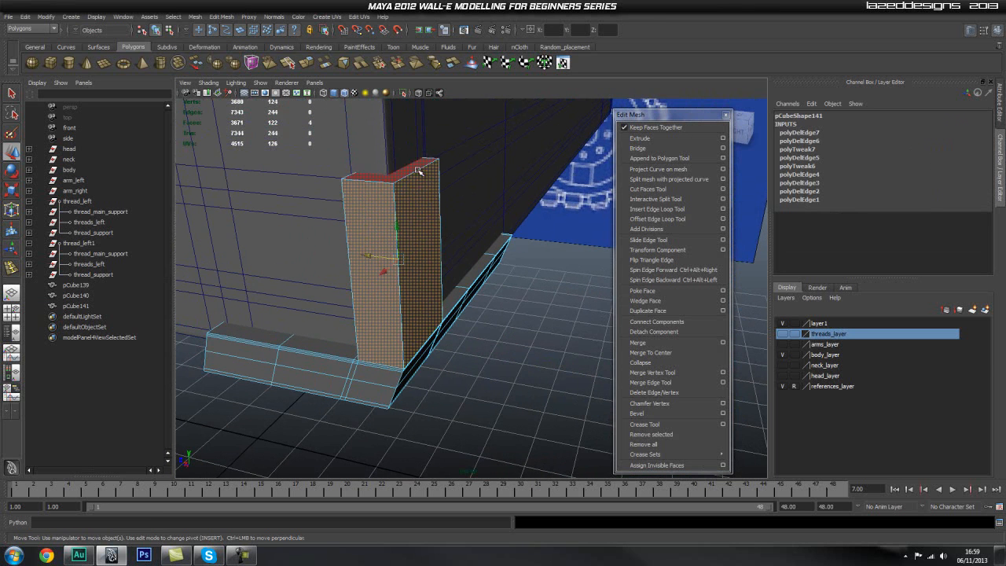
left_click(279, 17)
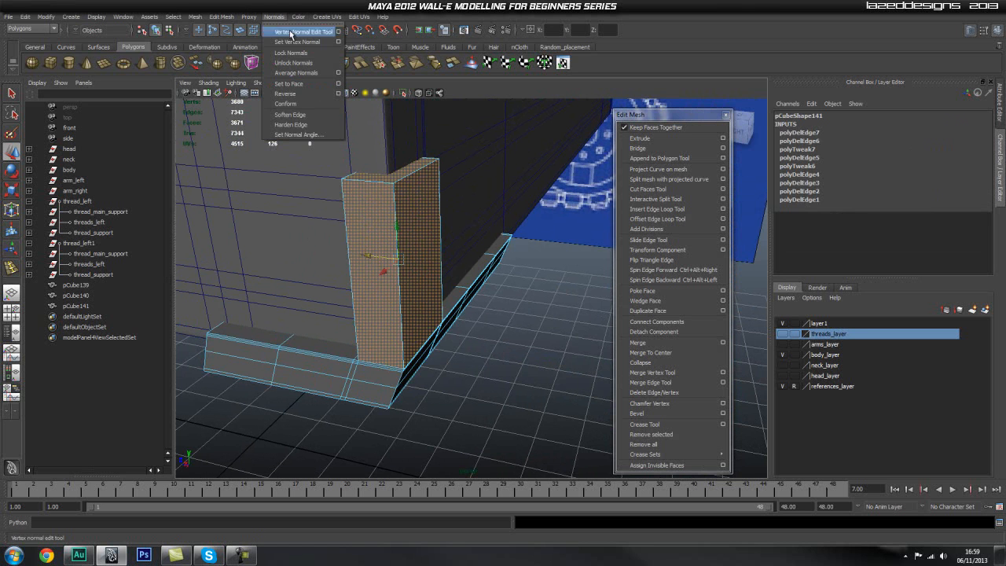
left_click(307, 127)
left_click(506, 319)
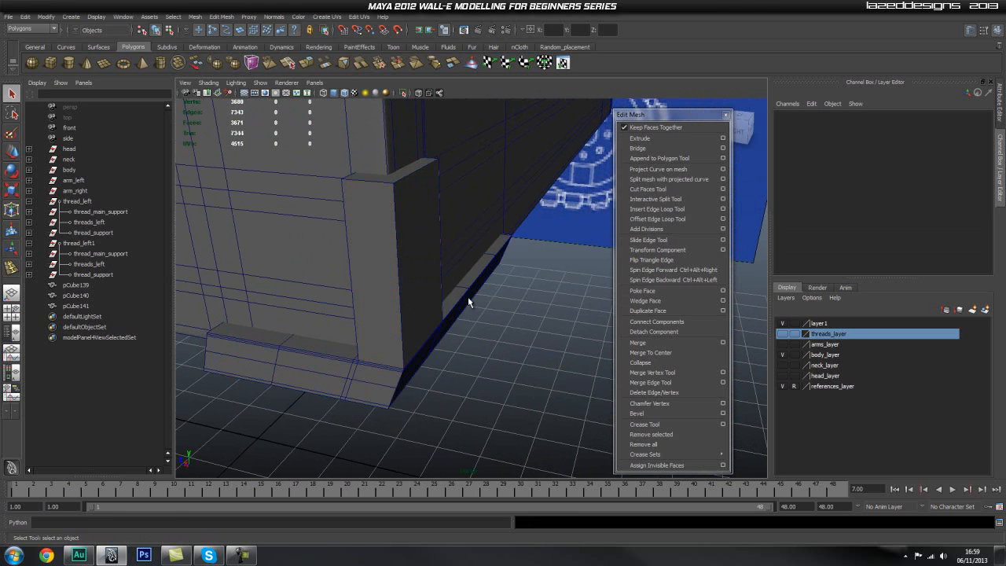
Delete the surplus horizontal edge loops near the rim of the rear bracket's slanted bottom section
left_click_drag(310, 356, 391, 250, "alt")
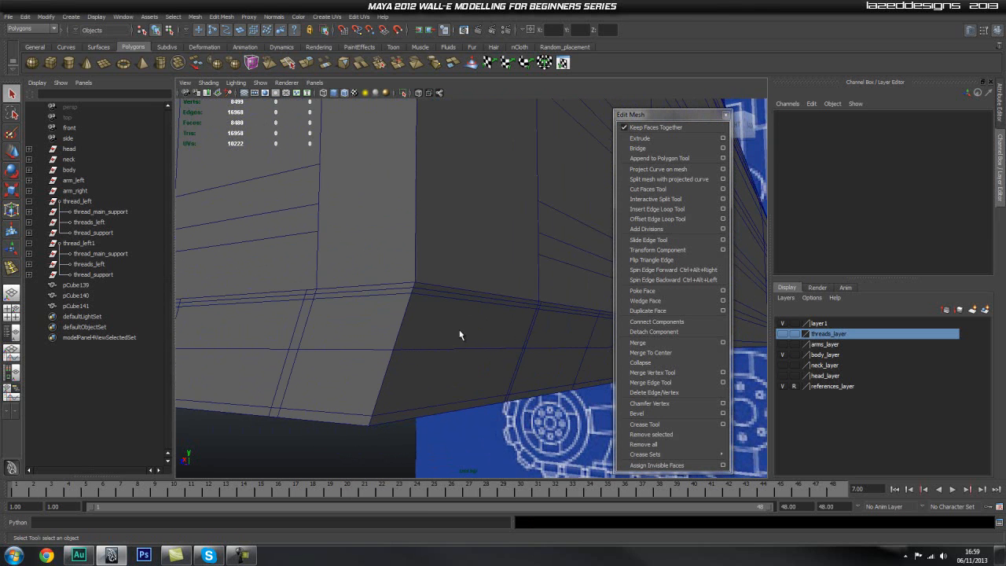
left_click(453, 307)
double_click(455, 296)
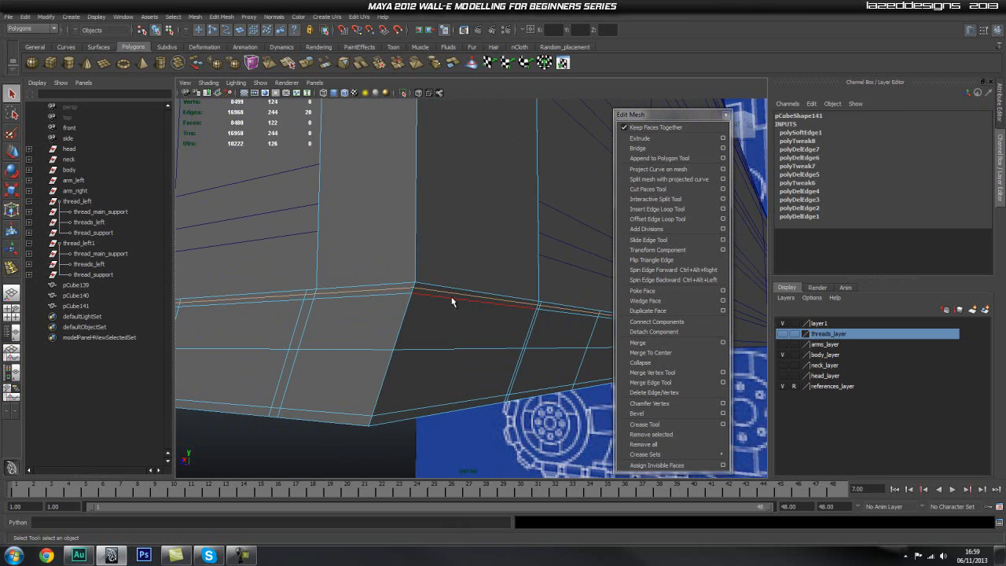
right_click_drag(443, 330, 461, 333, "shift")
Compare the rear bracket with the side and front blueprints using X-ray, and return to the shaded perspective view
left_click_drag(461, 333, 482, 291, "alt")
right_click_drag(482, 292, 431, 290, "alt")
left_click_drag(431, 291, 410, 181, "alt")
key("space")
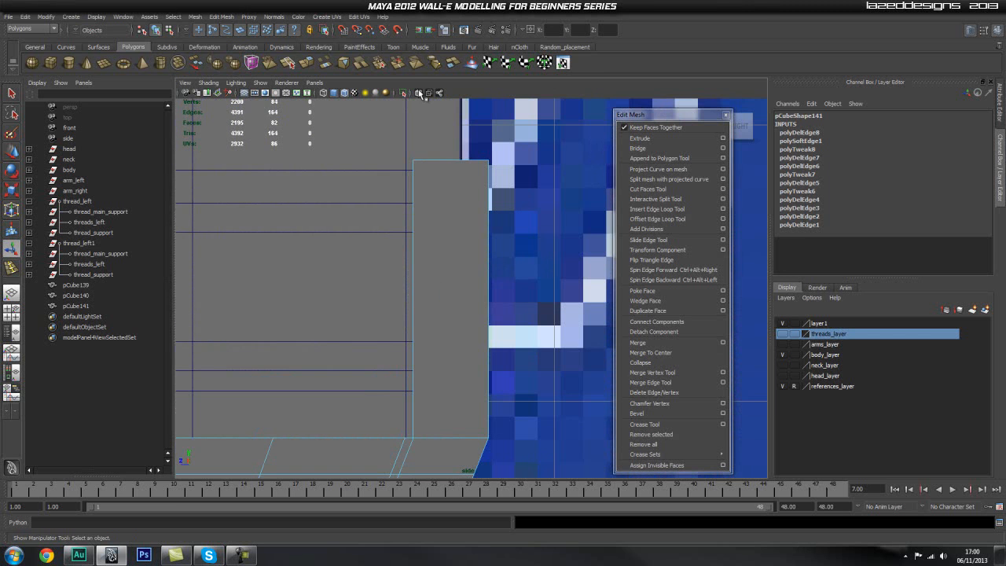
middle_click_drag(378, 301, 405, 159, "alt")
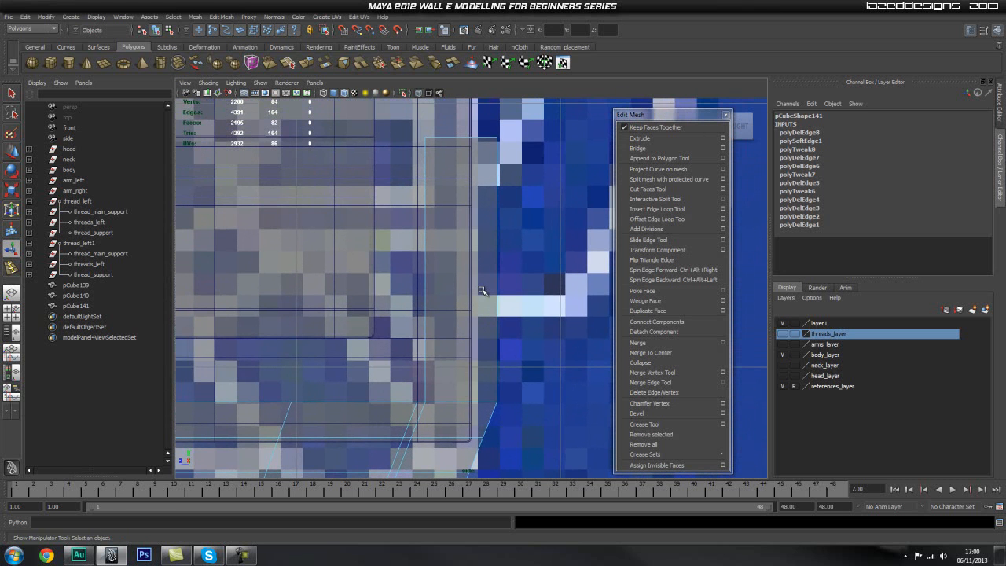
left_click_drag(479, 318, 478, 317)
scroll(475, 316, "down", 5)
middle_click_drag(431, 341, 401, 285, "alt")
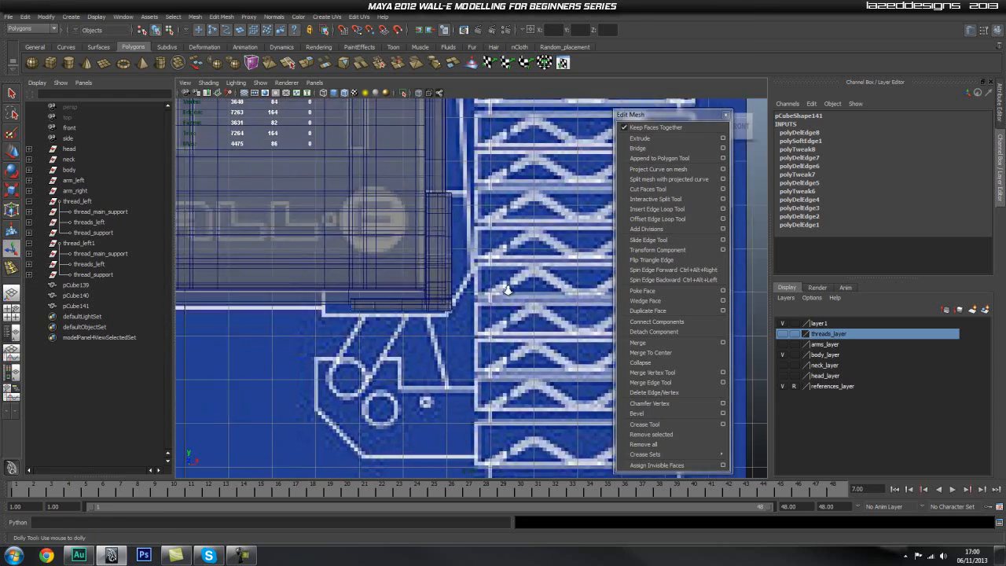
scroll(487, 287, "up", 2)
left_click_drag(494, 266, 493, 250)
left_click_drag(492, 250, 456, 126, "alt")
left_click(420, 94)
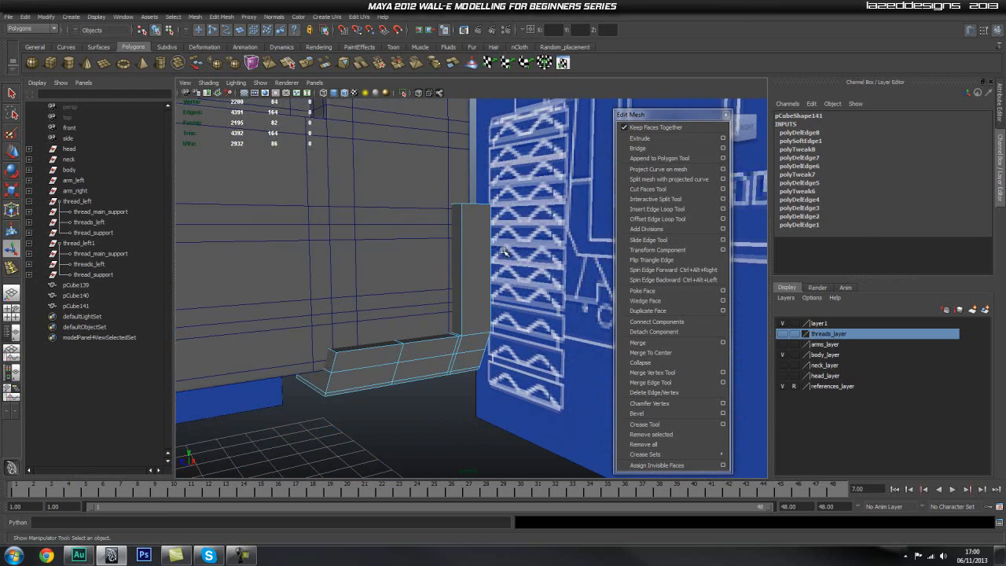
Select vertices on the rear bracket's bottom section and shift them slightly sideways
left_click(458, 224)
mouse_move(472, 270)
left_mouse_down("alt")
mouse_move(483, 301)
mouse_move(502, 293)
mouse_move(475, 310)
mouse_move(314, 332)
mouse_move(404, 320)
mouse_move(433, 329)
left_mouse_up("alt")
left_click(432, 330)
right_click_drag(444, 326, 413, 322)
left_click_drag(414, 322, 397, 319, "alt")
left_click_drag(448, 426, 448, 425)
key("w")
left_click_drag(338, 372, 400, 335, "alt")
left_click_drag(375, 293, 386, 291)
left_click(512, 409)
Delete the surplus vertical edge loop in the bottom section beside the upright's inner edge on the back side
left_click_drag(511, 409, 495, 366, "alt")
middle_click_drag(476, 283, 452, 302, "alt")
mouse_move(494, 307)
left_mouse_down("alt")
mouse_move(469, 297)
mouse_move(485, 296)
left_mouse_up("alt")
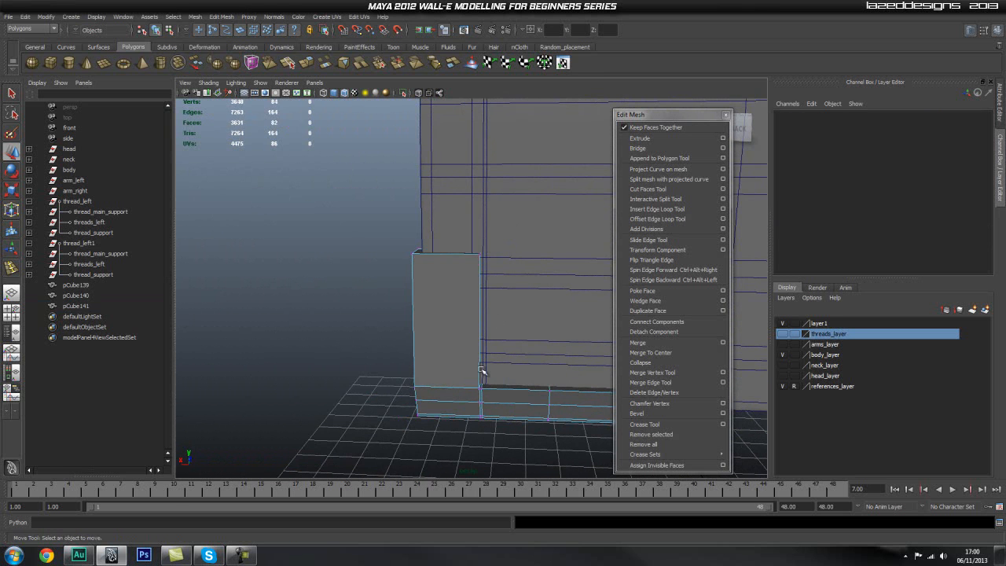
right_click_drag(504, 367, 505, 335)
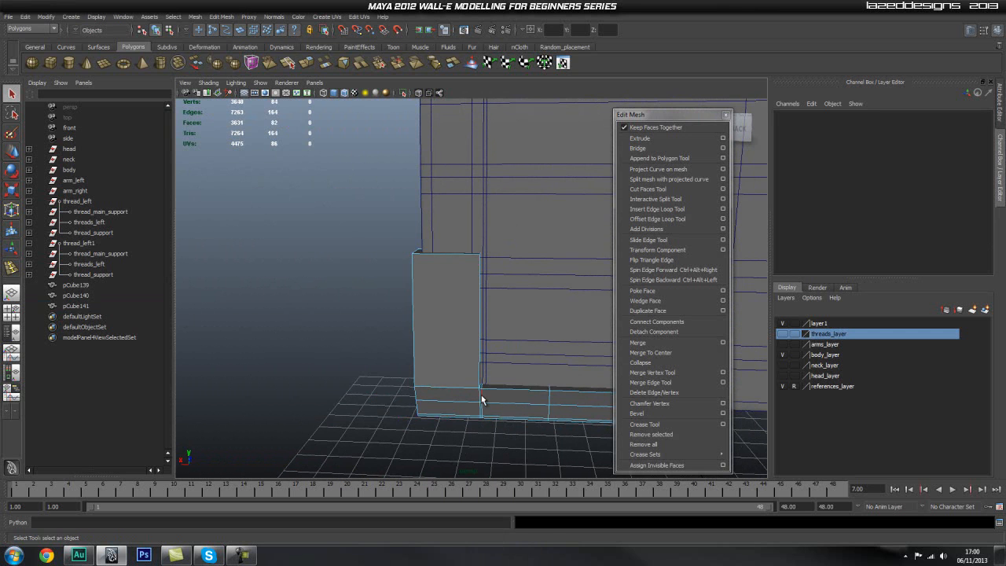
key("Delete")
right_click_drag(482, 401, 464, 364)
Move the upright section's inner edge vertices toward the body corner to narrow its back face
right_click_drag(452, 321, 410, 297)
left_click_drag(514, 234, 463, 427)
key("w")
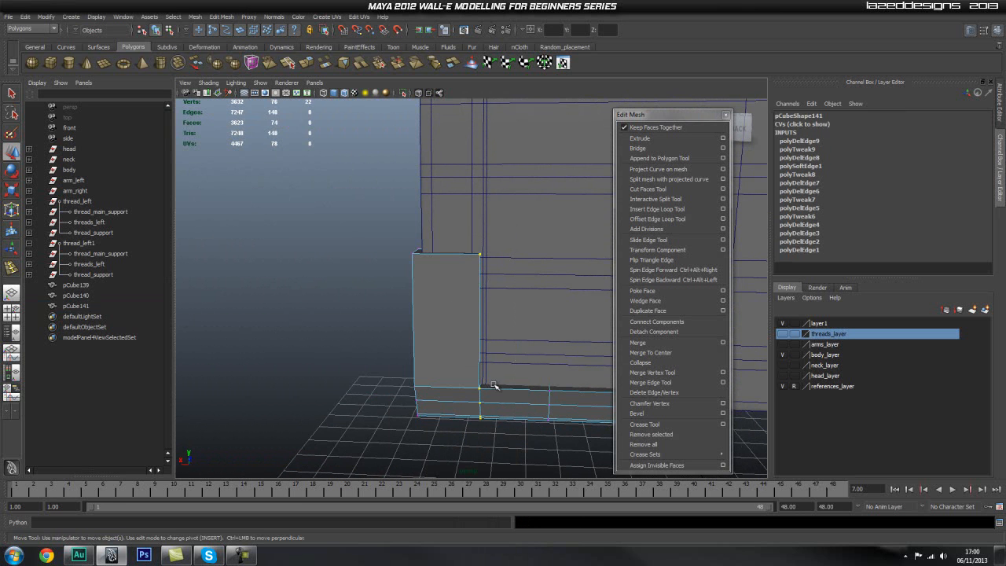
mouse_move(453, 318)
left_mouse_down()
mouse_move(411, 330)
mouse_move(476, 319)
mouse_move(437, 315)
mouse_move(478, 317)
mouse_move(460, 325)
left_mouse_up()
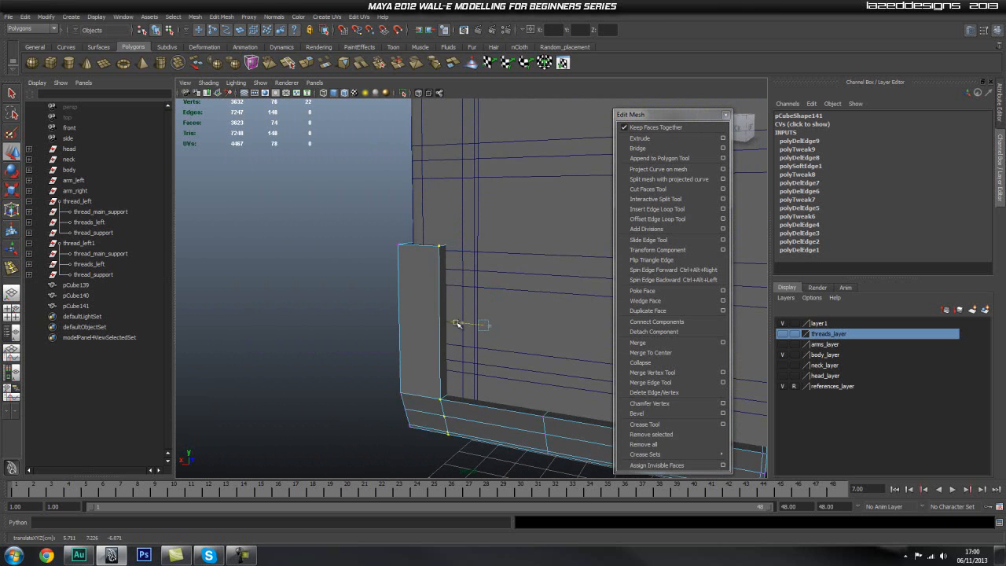
Move the end vertices of the back-side bottom section toward the upright to shorten it, and switch to the side view
left_click_drag(460, 324, 503, 320, "alt")
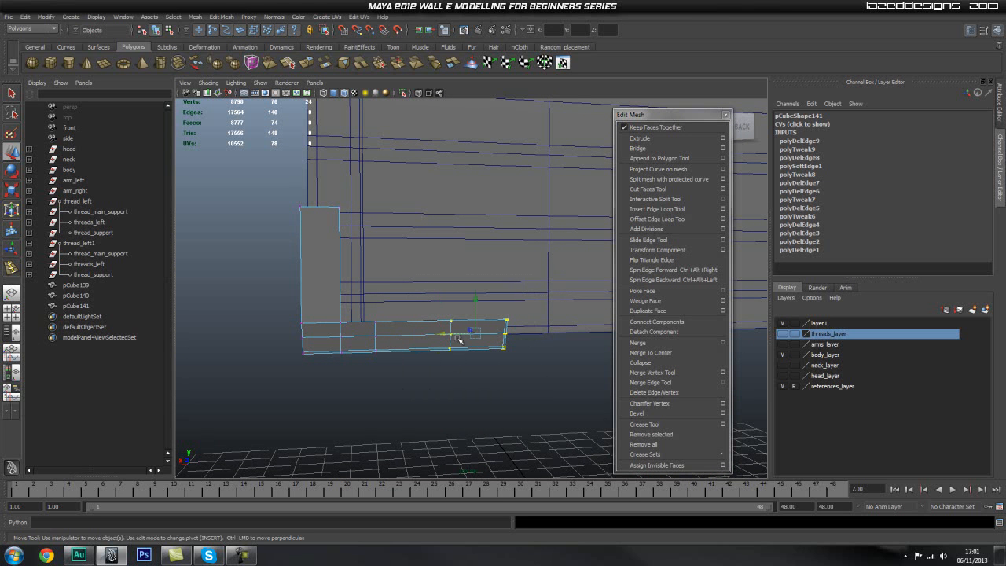
left_click_drag(419, 345, 313, 296, "alt")
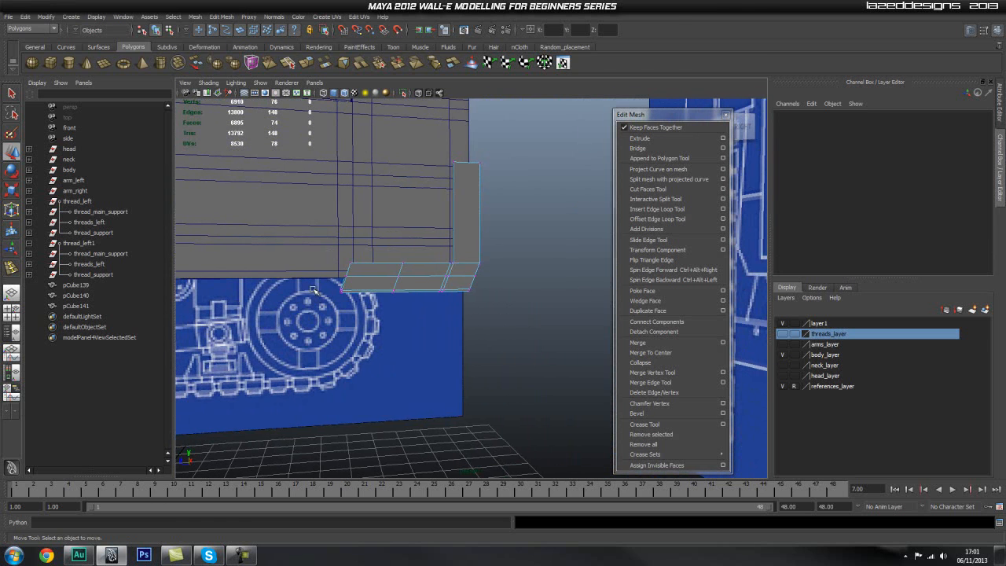
key("space")
right_click_drag(412, 309, 543, 307, "alt")
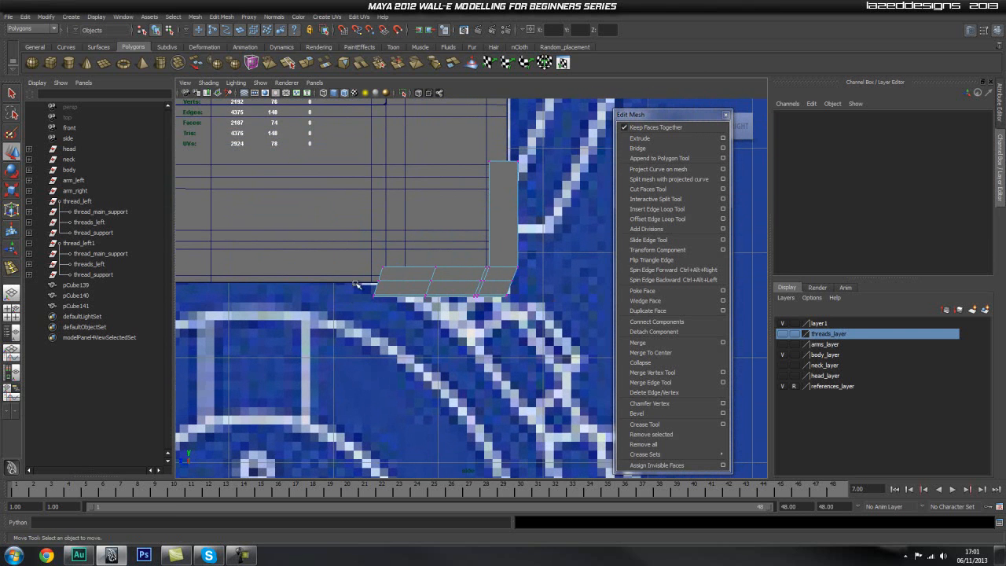
Try to reposition the bottom vertices of the rear bracket's lower section, and undo the last change
left_click_drag(563, 322, 565, 322)
key("space")
left_click_drag(460, 343, 501, 316, "alt")
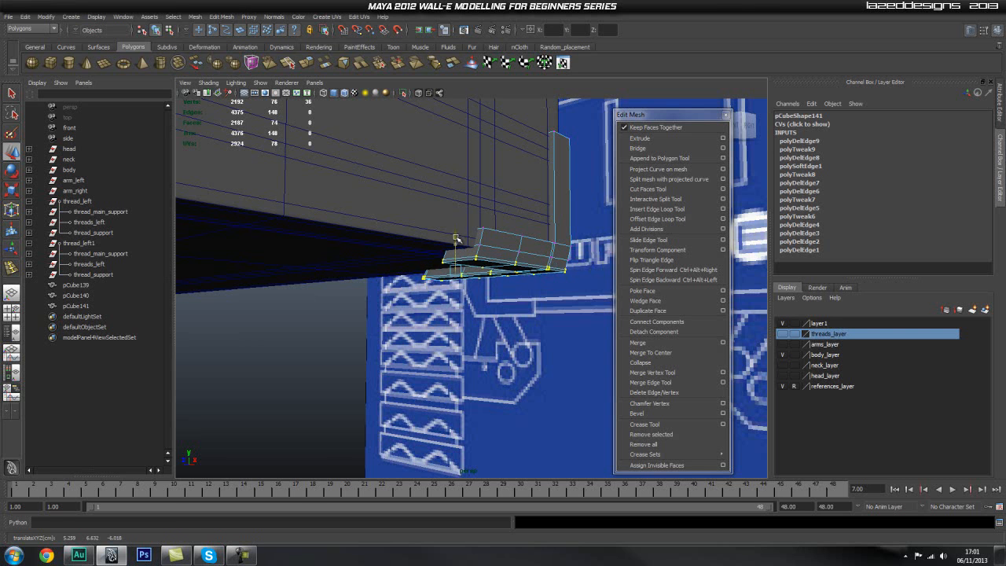
left_click_drag(457, 239, 540, 278, "alt")
left_click_drag(365, 242, 440, 283)
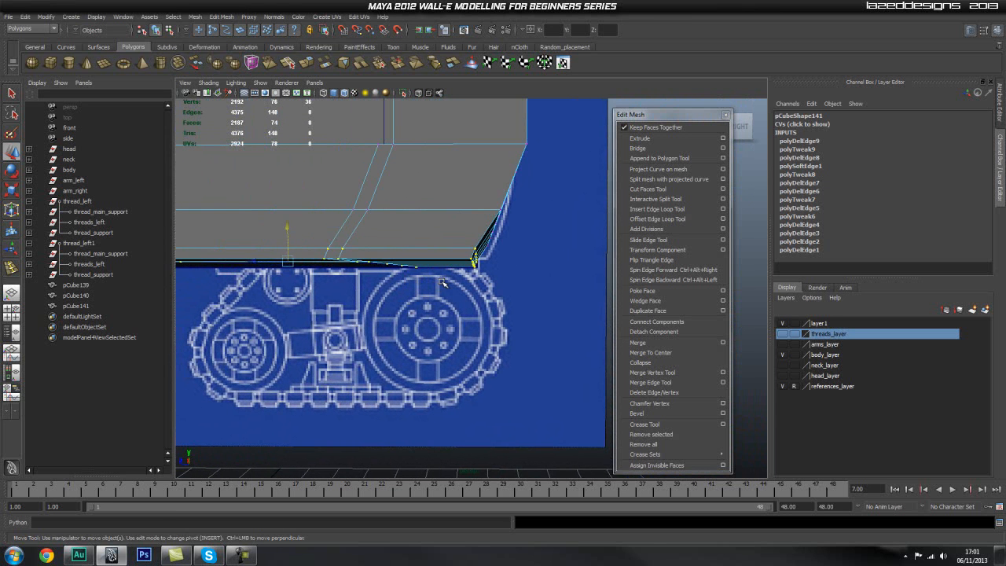
key("ctrl+z")
Delete the surplus horizontal edge loop near the underside of the rear bracket's bottom section
left_click(468, 288)
right_click_drag(436, 243, 413, 252)
left_click(449, 260)
Select the bottom row of vertices on the rear bracket and raise them slightly to reduce the bottom section's height
scroll(386, 276, "down", 3)
middle_click_drag(386, 276, 433, 294, "alt")
right_click_drag(430, 289, 370, 289)
left_click_drag(202, 291, 638, 338)
key("w")
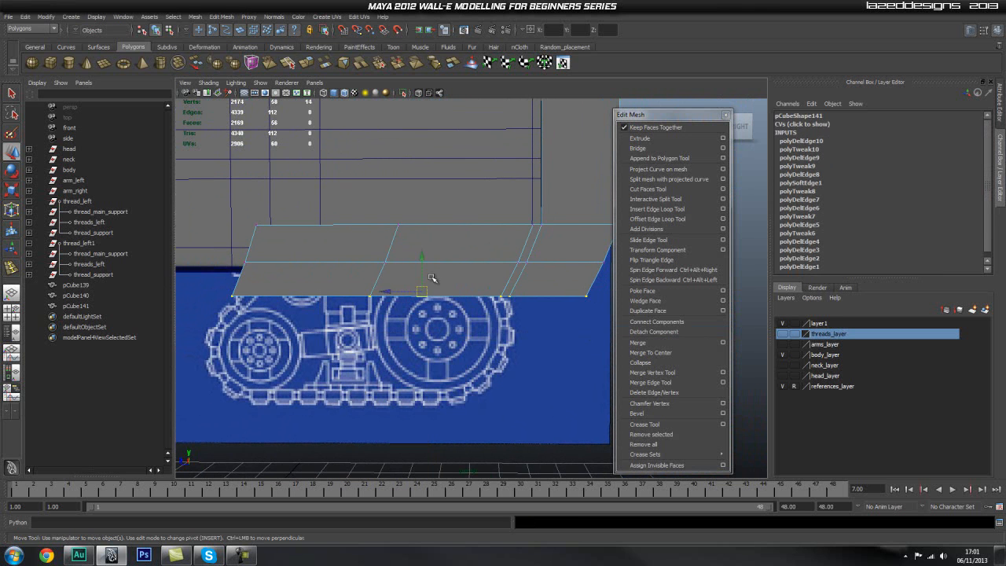
left_click(419, 249)
left_click(334, 290)
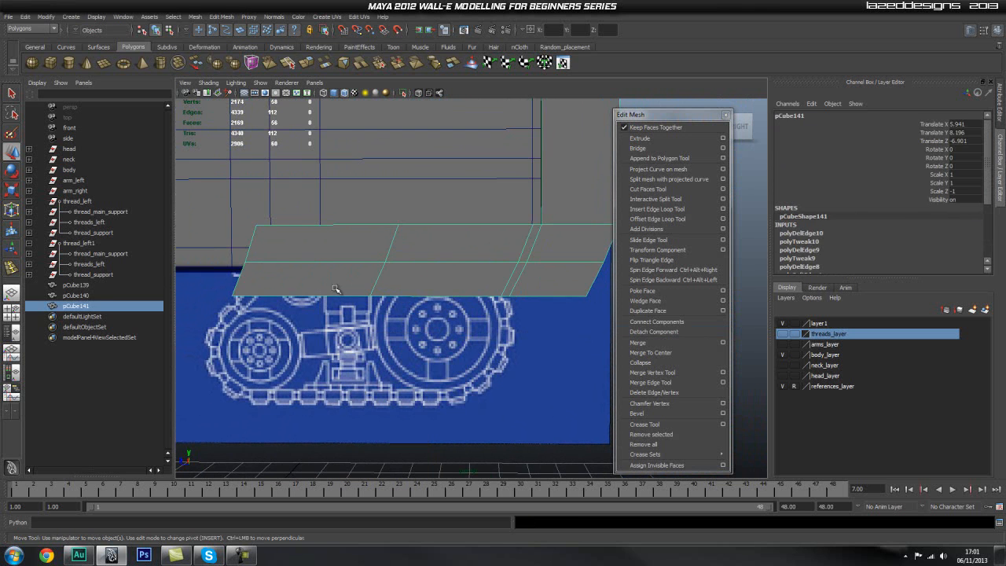
key("ctrl+z")
key("ctrl+z")
left_click_drag(422, 256, 424, 246)
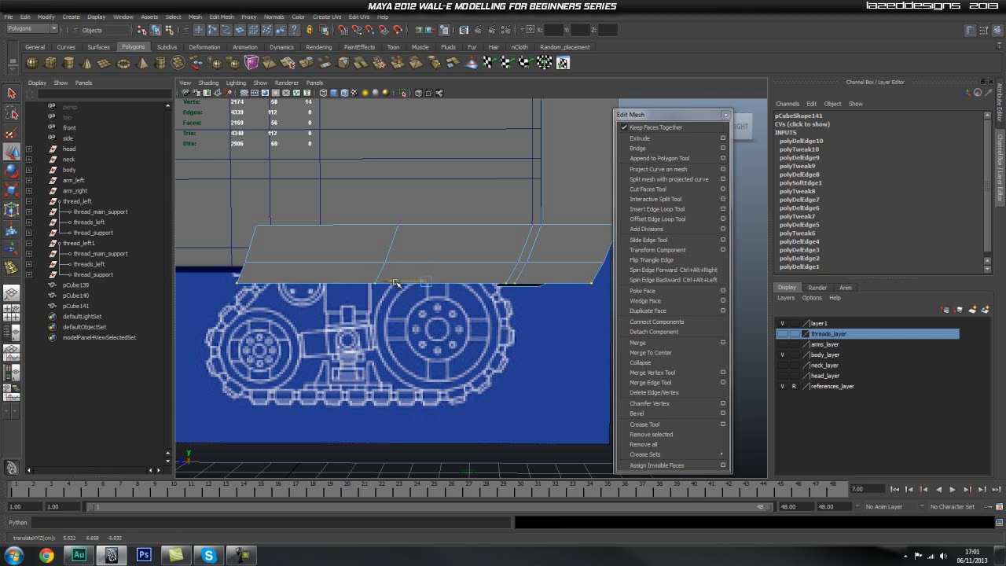
left_click(437, 341)
Select the rear bracket in the perspective view and isolate it from the rest of the model
key("space")
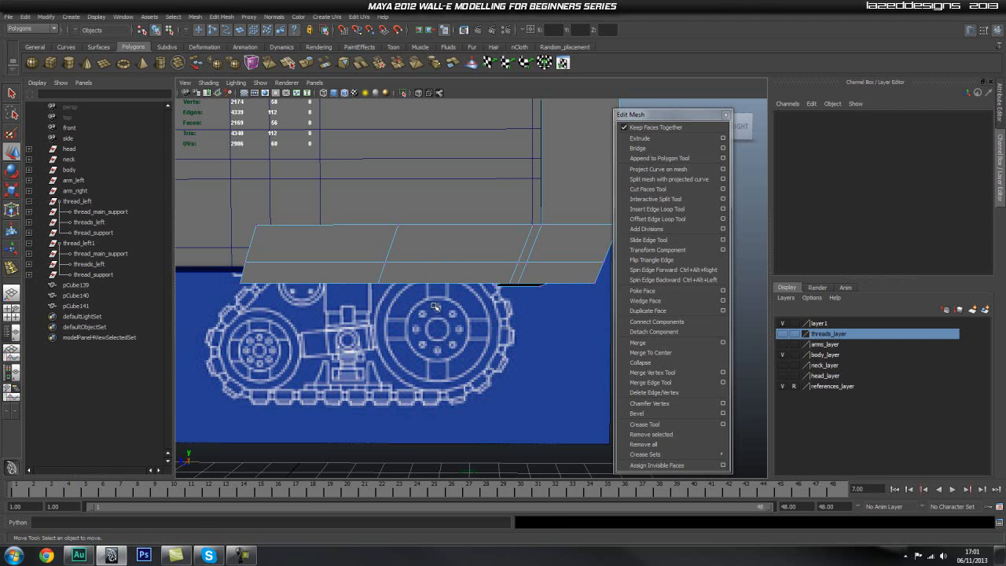
left_click(438, 264)
left_click_drag(377, 275, 438, 301, "alt")
right_click_drag(438, 301, 475, 297, "alt")
left_click_drag(475, 298, 478, 310, "alt")
left_click(477, 292)
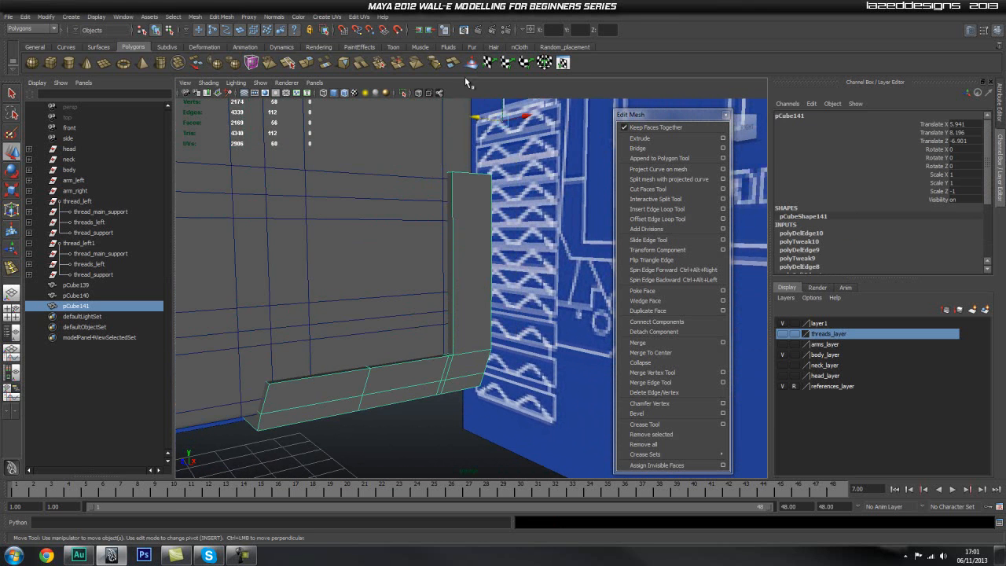
left_click(403, 94)
left_click_drag(504, 225, 431, 285, "alt")
right_click_drag(431, 285, 475, 294, "alt")
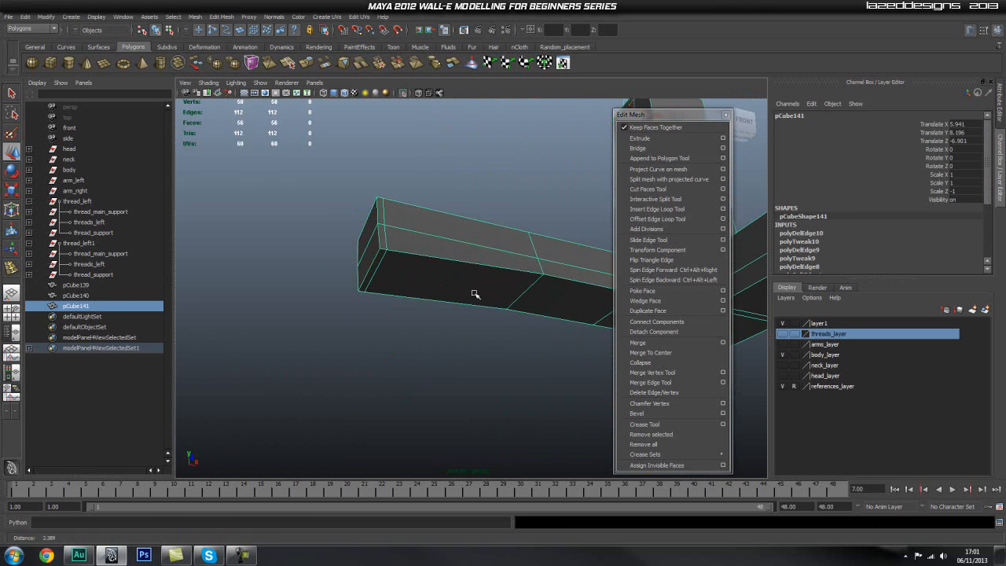
Delete the surplus edge loop close to the end corner of the bracket's arm
right_click_drag(395, 227, 400, 198)
double_click(386, 233)
right_click_drag(423, 244, 391, 253, "shift")
Raise the two bottom vertices at the arm's end so they line up with the rest of the underside
left_click_drag(355, 280, 400, 297, "alt")
right_click_drag(341, 296, 340, 307)
left_click_drag(340, 307, 331, 310, "alt")
left_click_drag(260, 309, 324, 348)
key("w")
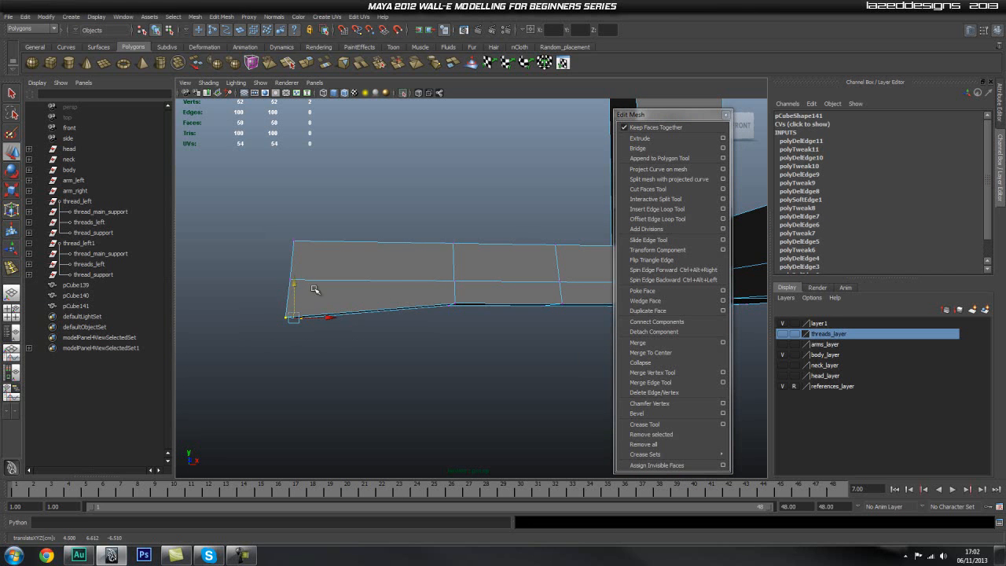
middle_click_drag(457, 303, 457, 313)
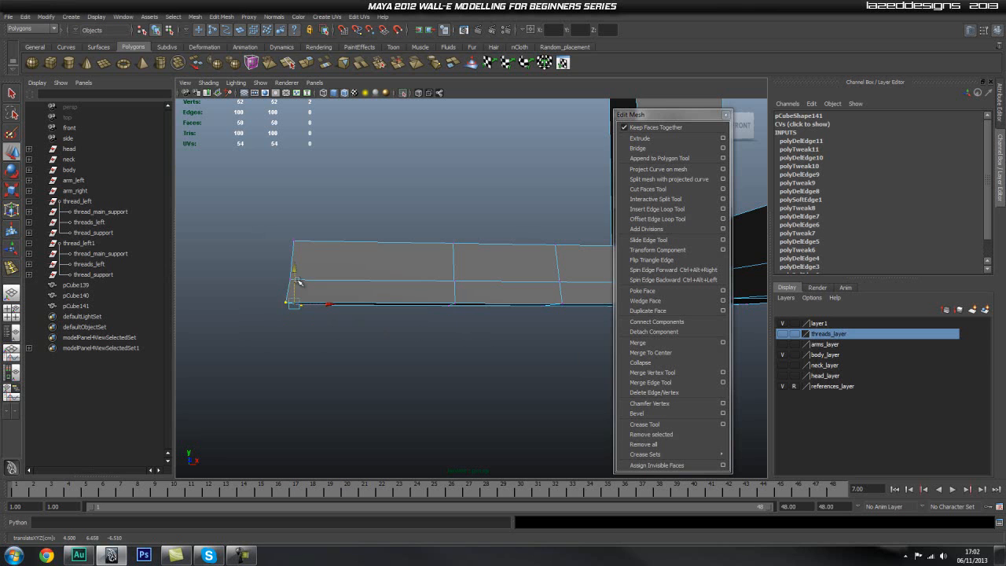
left_click_drag(291, 268, 464, 326, "alt")
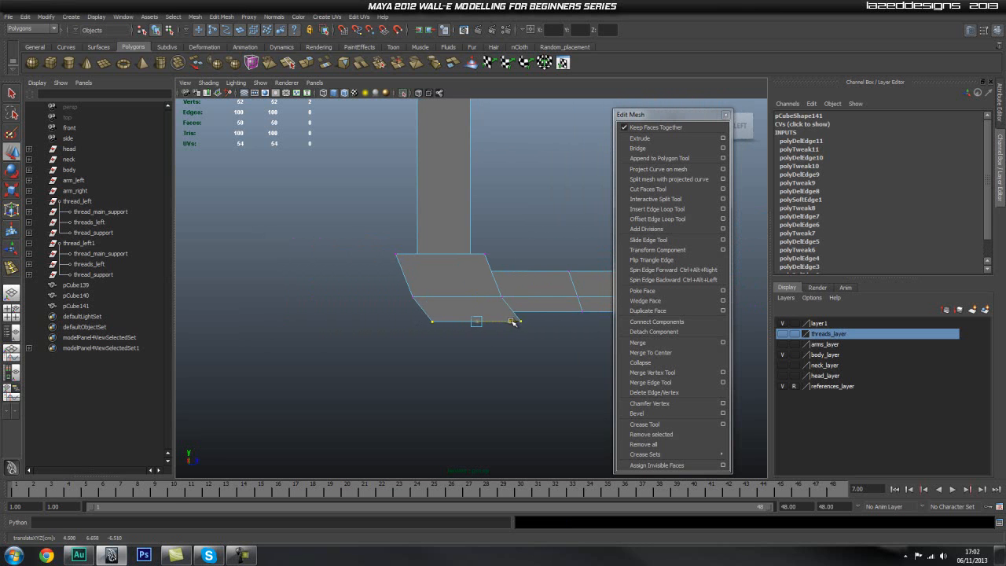
left_click_drag(426, 353, 438, 322, "alt")
scroll(567, 360, "down", 5)
scroll(438, 322, "up", 3)
key("q")
Delete the horizontal edge loop running around the middle of the bracket's bottom section
mouse_move(428, 318)
right_mouse_down()
mouse_move(438, 310)
mouse_move(425, 304)
right_mouse_up()
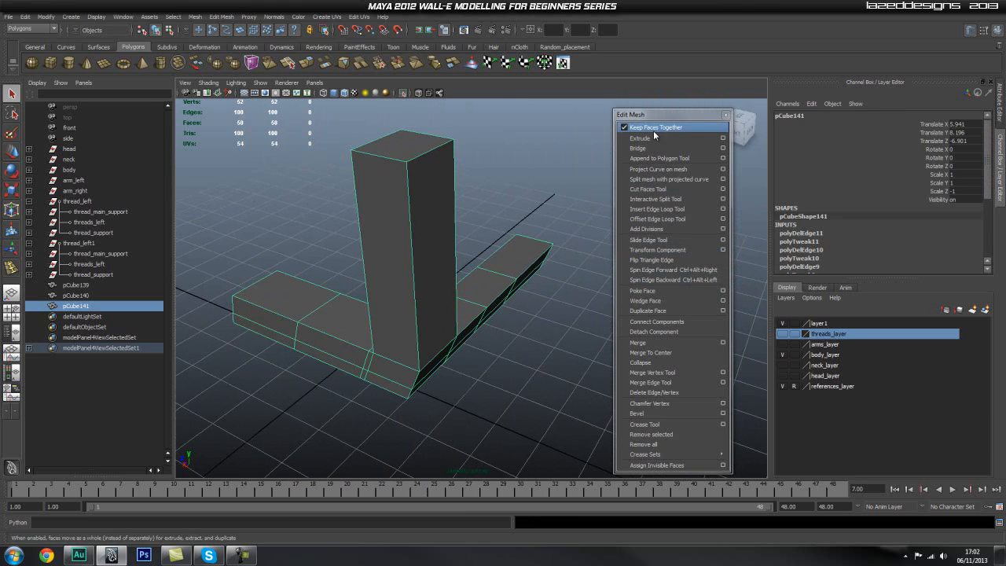
left_click(657, 209)
left_click_drag(377, 244, 400, 321, "alt")
scroll(396, 301, "up", 3)
key("q")
double_click(405, 325)
right_click_drag(422, 312, 386, 321, "shift")
scroll(379, 334, "up", 5)
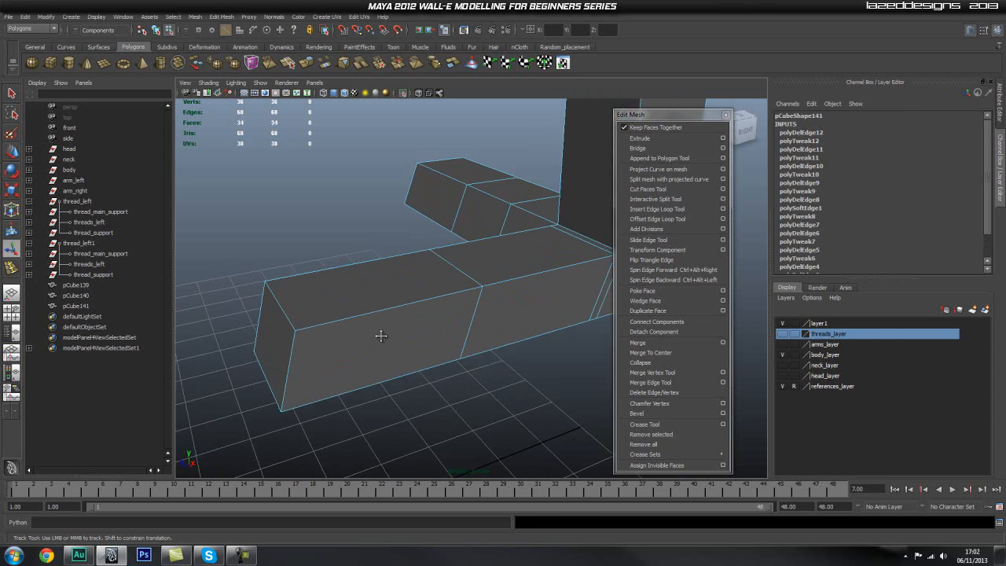
Insert support edge loops close to the top, bottom and vertical corner edges at the end of the bracket's side arm
left_click(678, 210)
middle_click_drag(308, 330, 369, 276, "alt")
left_click_drag(399, 281, 396, 299)
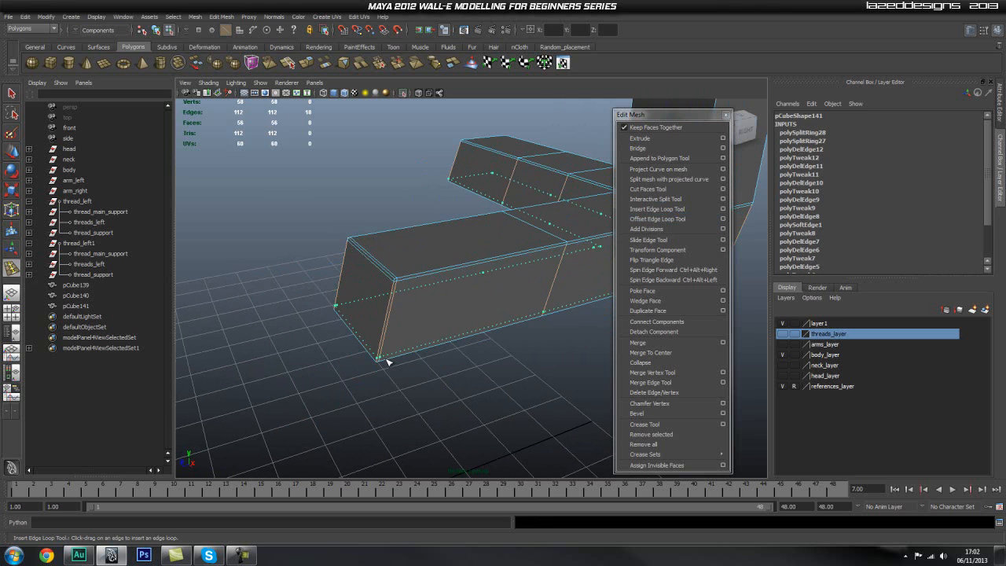
left_click_drag(388, 363, 389, 361)
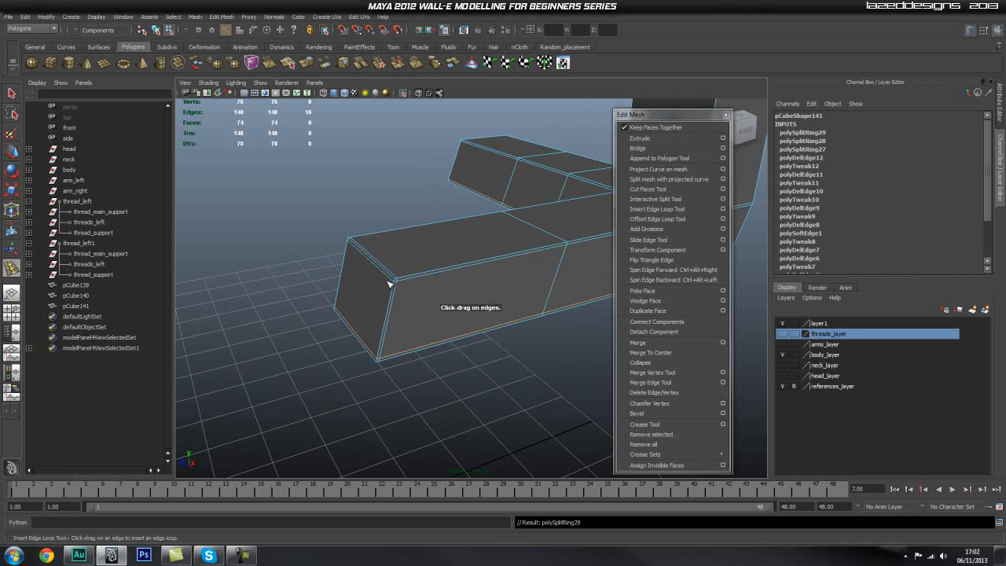
left_click_drag(393, 280, 432, 312)
middle_click_drag(462, 291, 382, 326, "alt")
right_click_drag(382, 326, 519, 364, "alt")
middle_click_drag(519, 365, 447, 330, "alt")
left_click_drag(429, 339, 414, 339)
Delete the surplus edge loop crossing the side arm beside the base of the upright
left_click_drag(494, 324, 462, 320, "alt")
middle_click_drag(461, 320, 420, 354, "alt")
right_click_drag(420, 355, 480, 358, "alt")
left_click_drag(495, 352, 440, 343, "alt")
middle_click_drag(440, 288, 377, 334, "alt")
right_click_drag(378, 334, 440, 336, "alt")
middle_click_drag(411, 344, 392, 318, "alt")
key("q")
right_click_drag(368, 334, 271, 345)
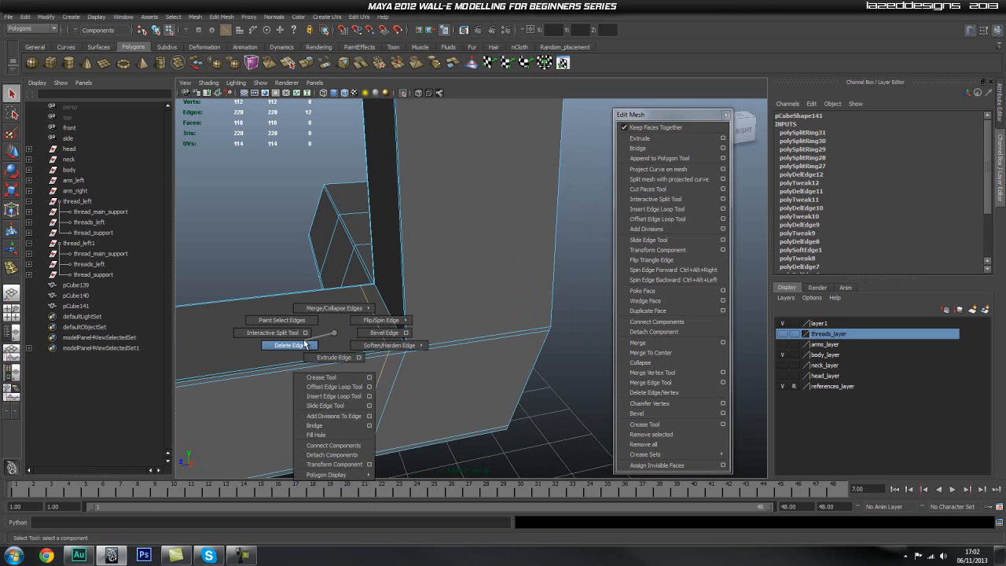
Insert support edge loops around the corner where the bracket's upright meets the arms
left_click(658, 209)
left_click_drag(393, 352, 408, 346)
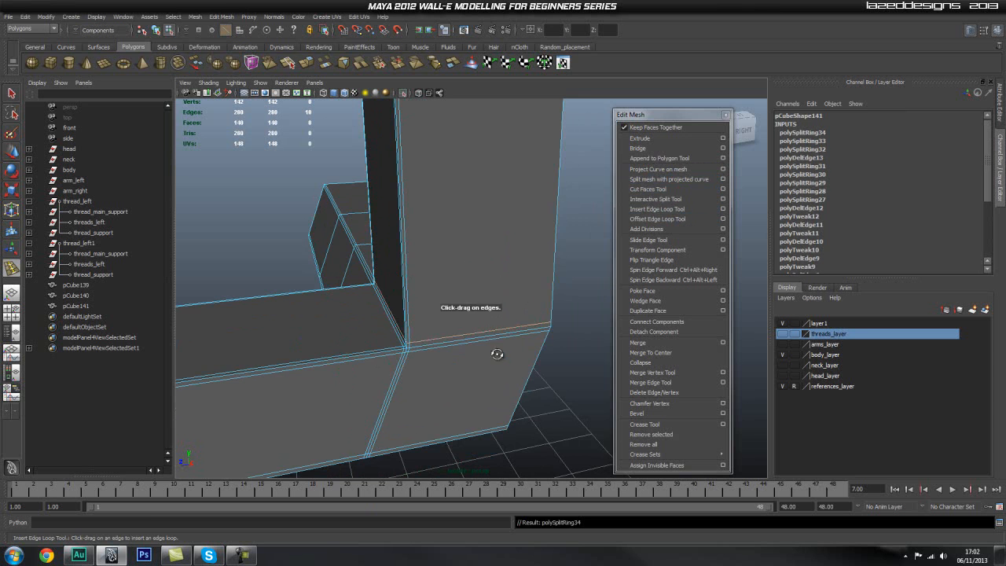
left_click_drag(495, 355, 463, 338, "alt")
left_click_drag(473, 303, 473, 303)
left_click_drag(343, 328, 470, 288, "alt")
middle_click_drag(470, 287, 406, 332, "alt")
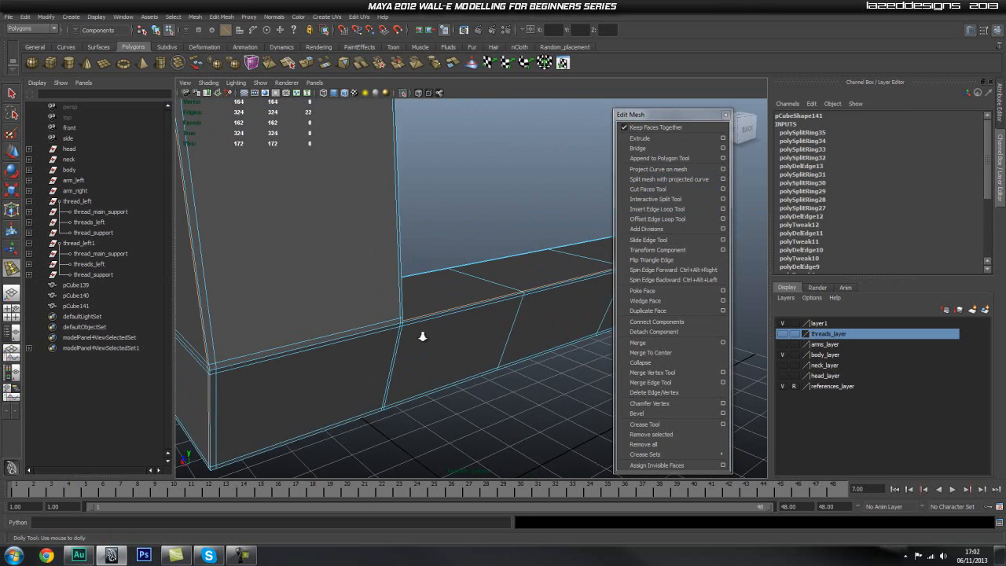
Insert an additional support edge loop close to an unsupported edge of the bracket
scroll(404, 333, "up", 2)
scroll(441, 277, "up", 4)
middle_click_drag(454, 270, 433, 299, "alt")
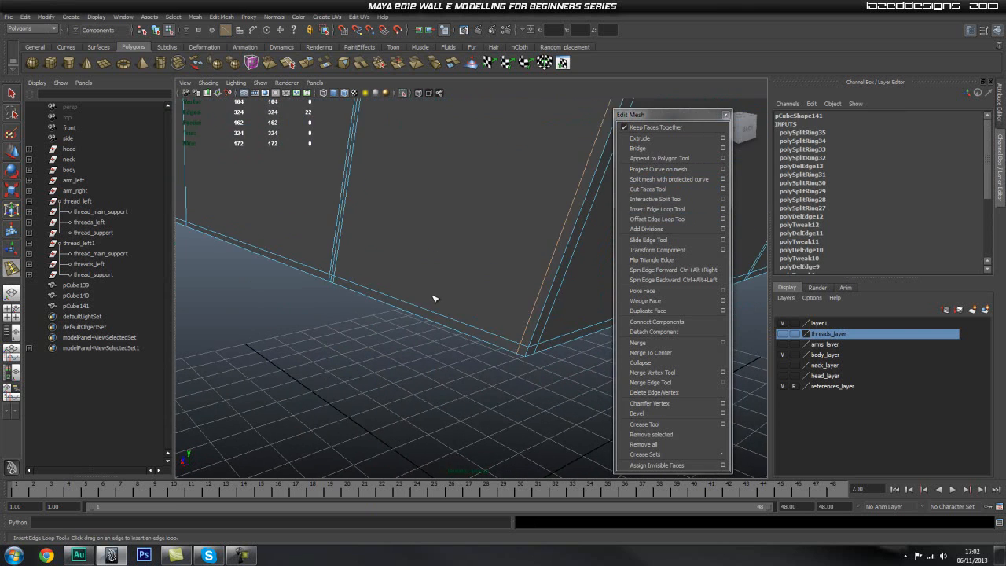
scroll(440, 291, "down", 1)
scroll(472, 261, "down", 3)
middle_click_drag(481, 250, 464, 279, "alt")
scroll(475, 278, "down", 1)
left_click_drag(476, 278, 367, 289, "alt")
left_click_drag(497, 322, 481, 271)
Examine the bracket's edges from several sides and check its corners in the smooth preview
scroll(487, 299, "down", 3)
scroll(483, 267, "up", 2)
scroll(483, 268, "up", 2)
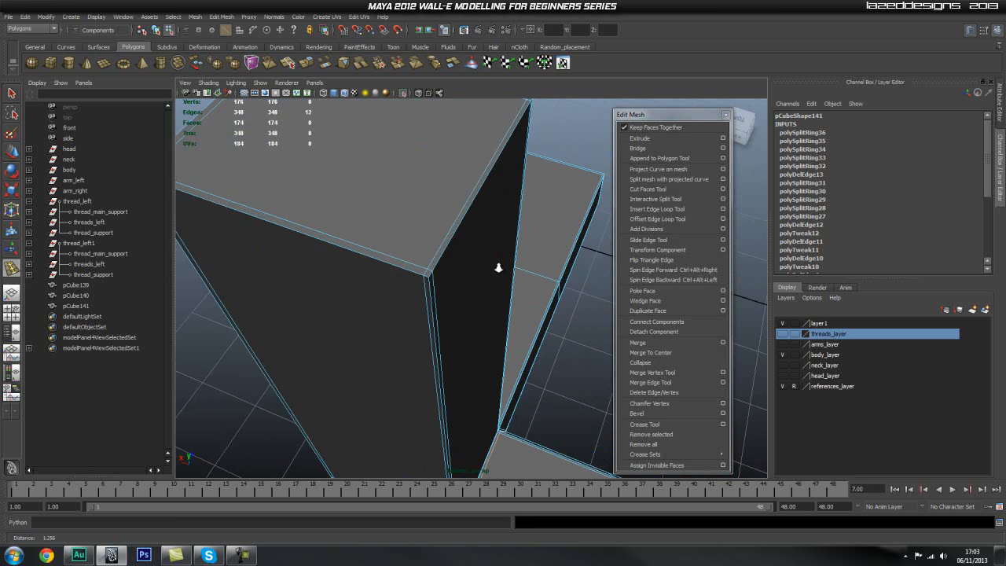
middle_click_drag(451, 249, 483, 316, "alt")
scroll(481, 353, "down", 4)
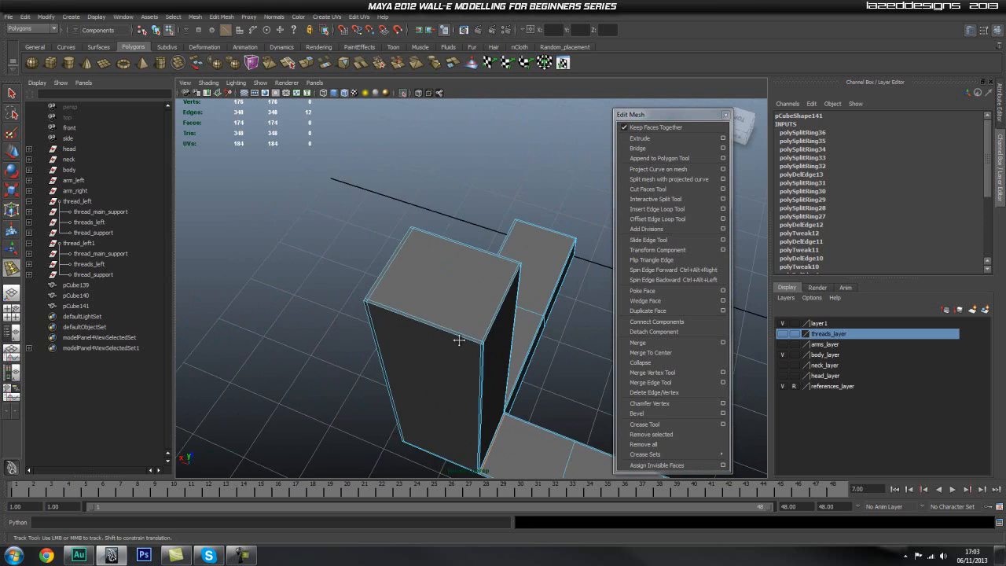
middle_click_drag(481, 374, 438, 320, "alt")
left_click_drag(438, 321, 471, 263, "alt")
middle_click_drag(559, 342, 388, 303, "alt")
left_click_drag(389, 303, 498, 249, "alt")
right_click_drag(498, 250, 523, 238)
key("3")
left_click(490, 343)
left_click_drag(530, 255, 431, 304, "alt")
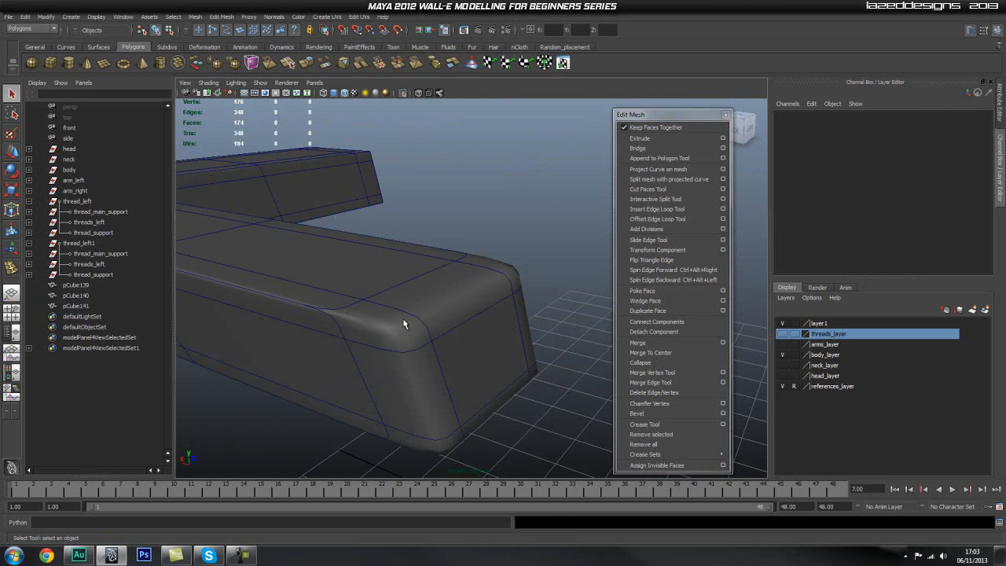
left_click(338, 350)
key("1")
Insert a support edge loop near the arm's end edge and a horizontal loop around the bottom section
scroll(322, 354, "up", 3)
middle_click_drag(327, 351, 393, 181, "alt")
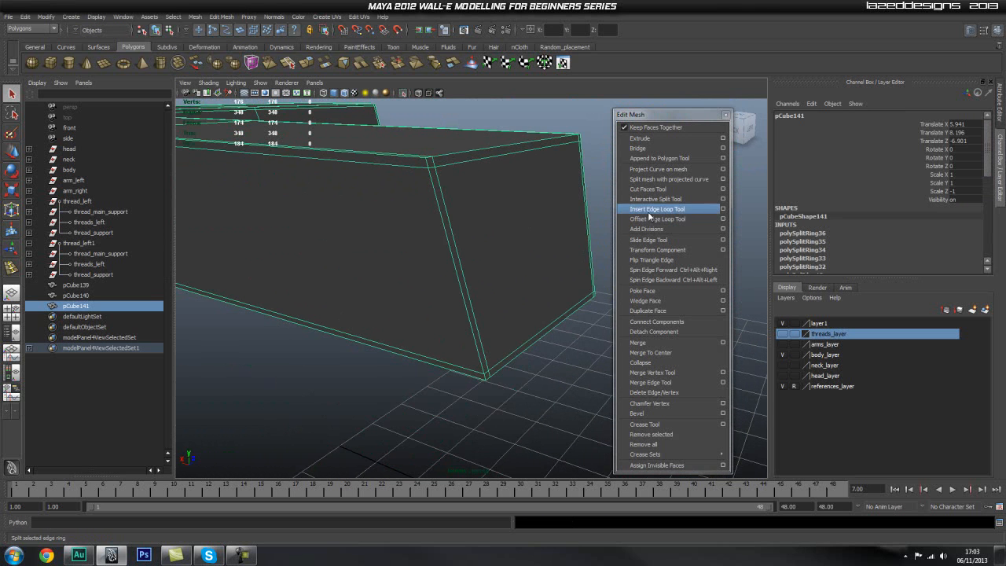
left_click(647, 209)
left_click(423, 168)
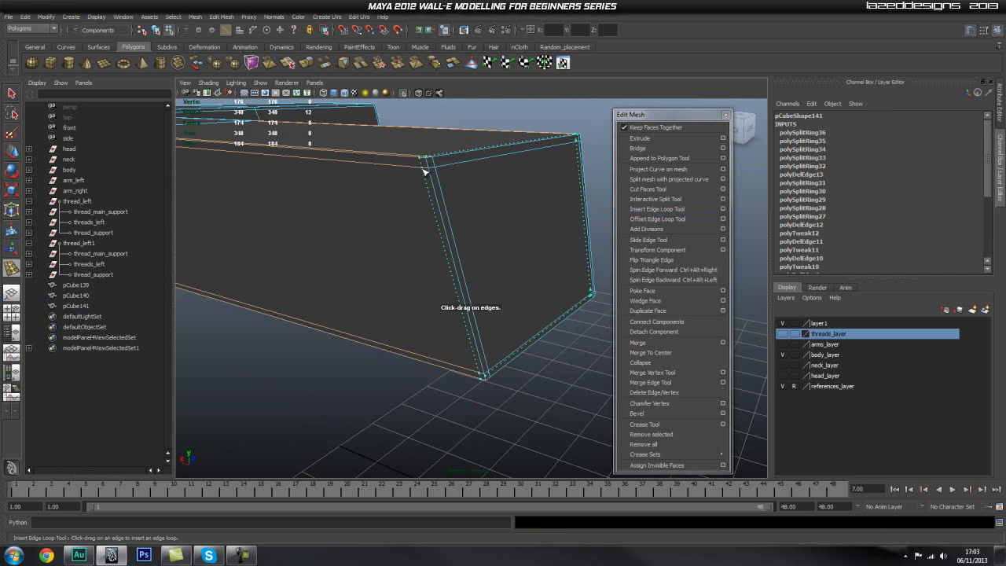
left_click(444, 236)
left_click_drag(452, 266, 377, 313)
key("f")
left_click(439, 295)
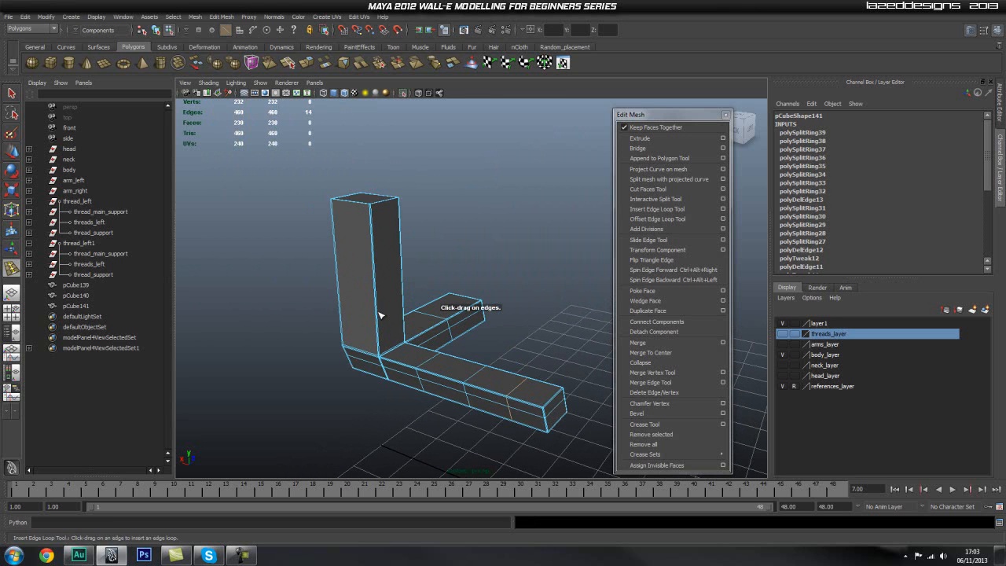
Set the Insert Edge Loop Tool to multiple edge loops with 3 loops and divide the bracket's upright section
left_click(723, 200)
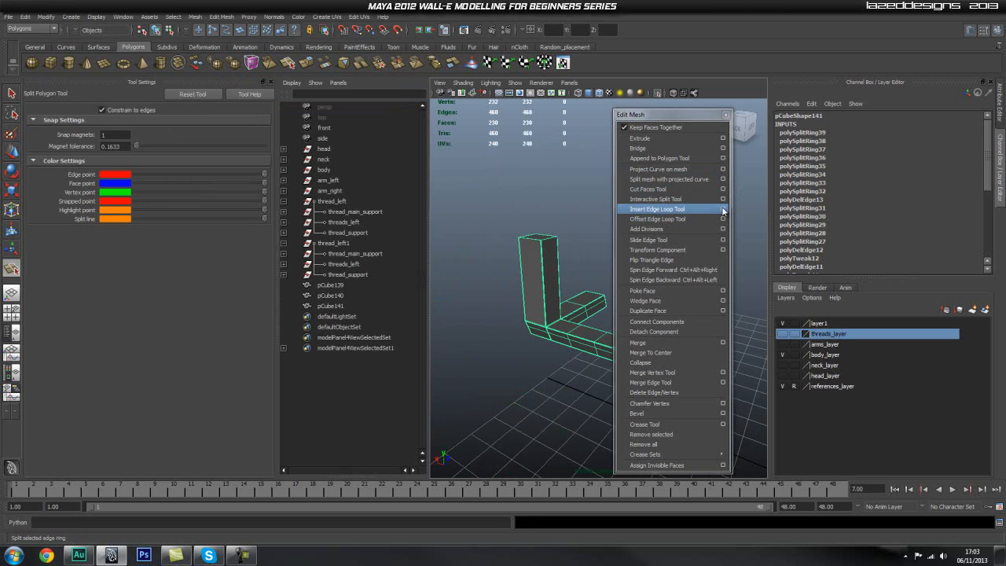
left_click(723, 210)
left_click(130, 169)
left_click(577, 292)
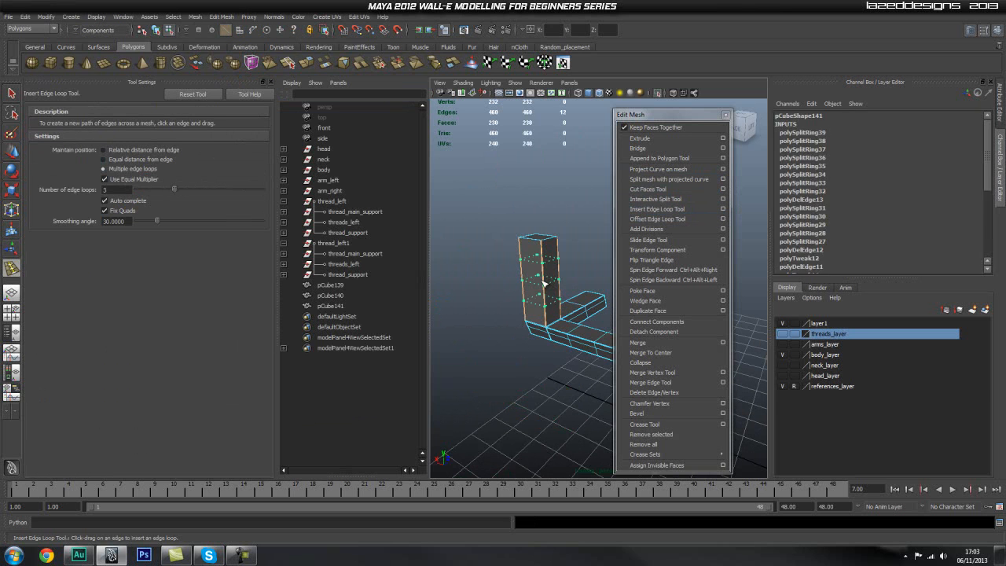
key("q")
left_click(271, 83)
Delete the single edge loop dividing the bracket's side arm crosswise
left_click_drag(366, 282, 442, 285, "alt")
middle_click_drag(442, 285, 497, 191, "alt")
left_click_drag(497, 191, 431, 299, "alt")
right_click_drag(460, 297, 429, 315, "shift")
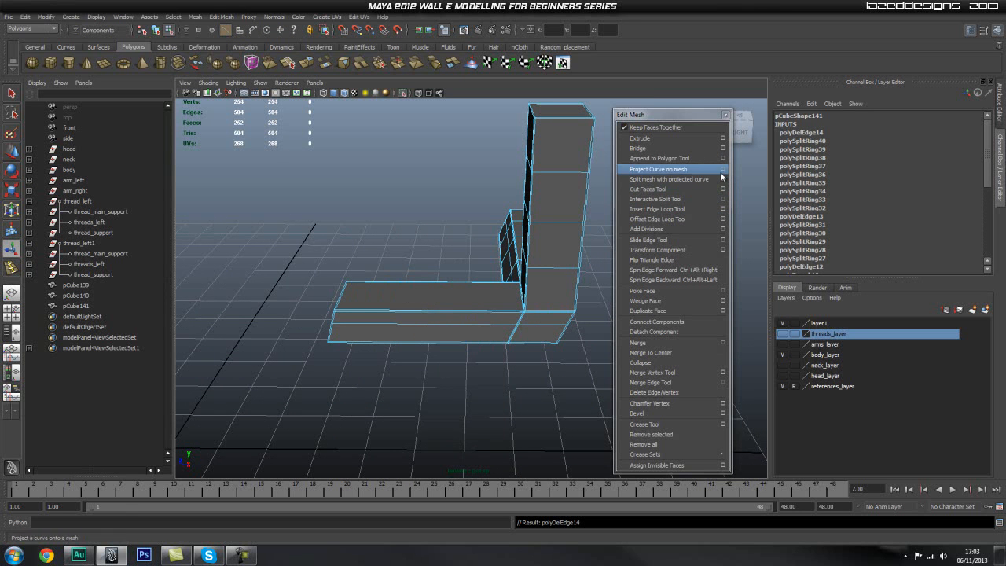
Set the number of edge loops to 2 and insert two evenly spaced loops across the side arm
left_click(722, 209)
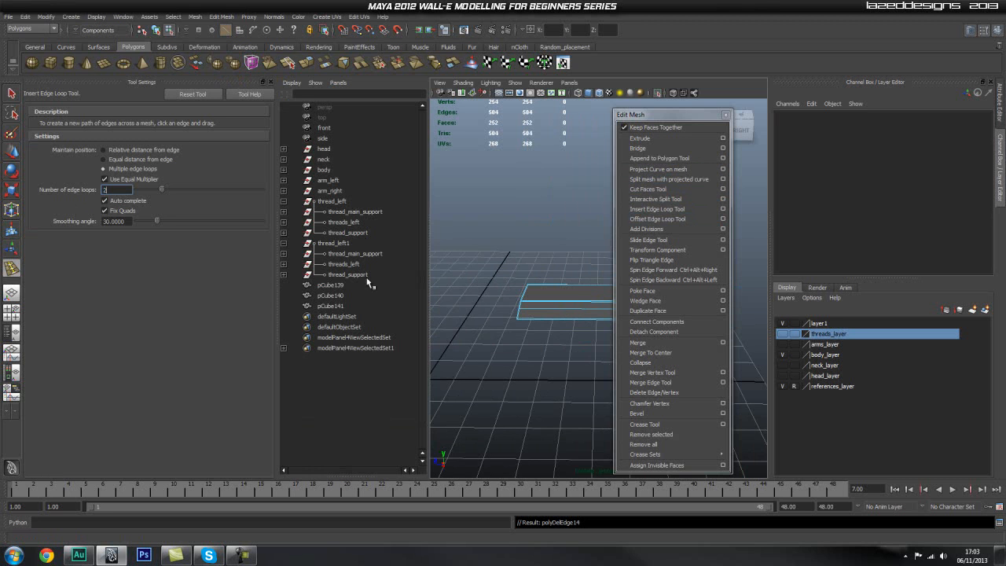
left_click(573, 313)
key("q")
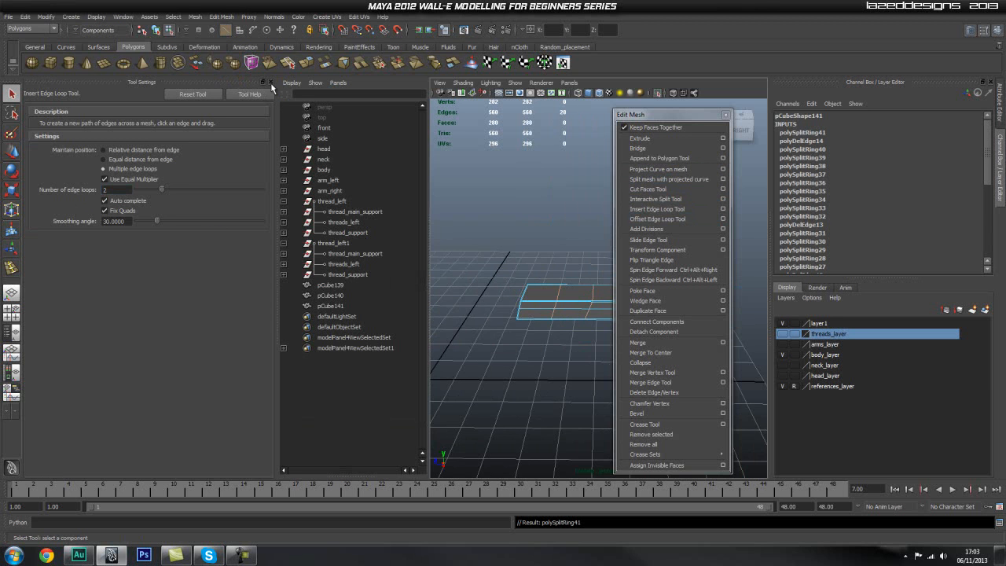
left_click(271, 81)
Check the bracket in the smooth preview, examining the top corners of the upright
right_click_drag(511, 283, 521, 291)
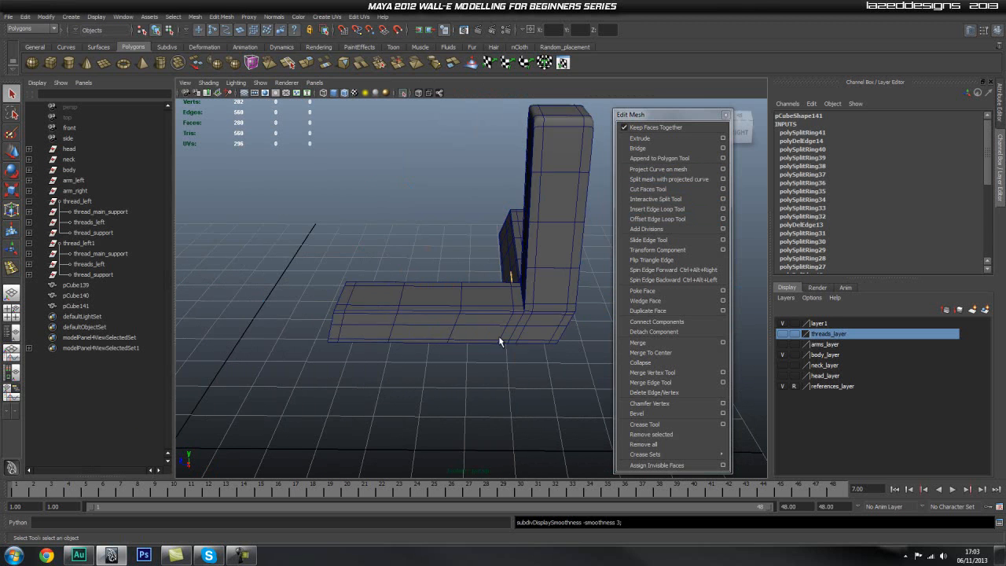
left_click(595, 352)
left_click_drag(595, 351, 511, 287, "alt")
scroll(524, 213, "up", 3)
left_click(409, 257)
key("3")
scroll(411, 205, "up", 5)
scroll(414, 190, "down", 4)
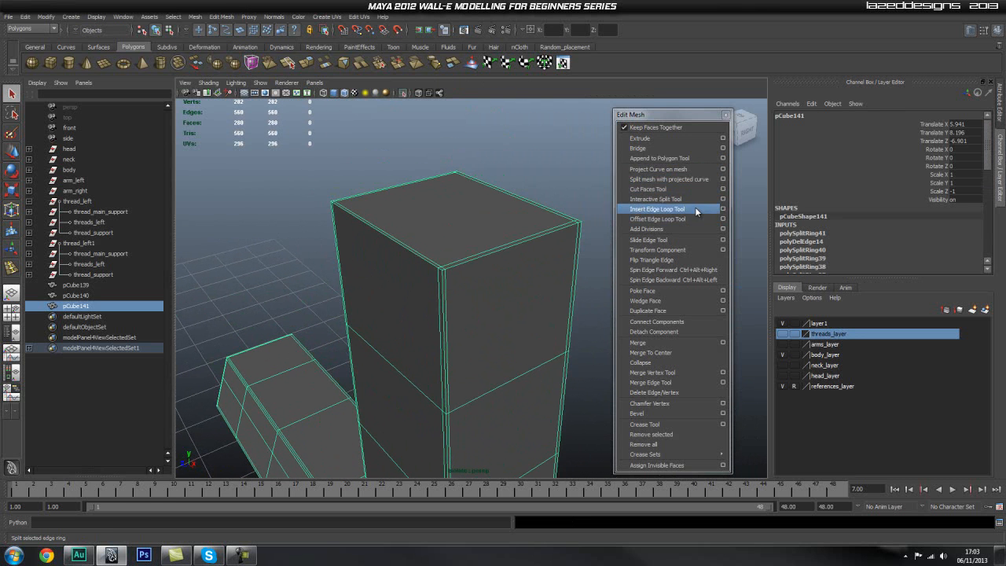
left_click(657, 209)
left_click(445, 285)
key("ctrl+z")
Set the Insert Edge Loop Tool to relative distance from edge and insert a support loop just below the upright's top edge
left_click(676, 199)
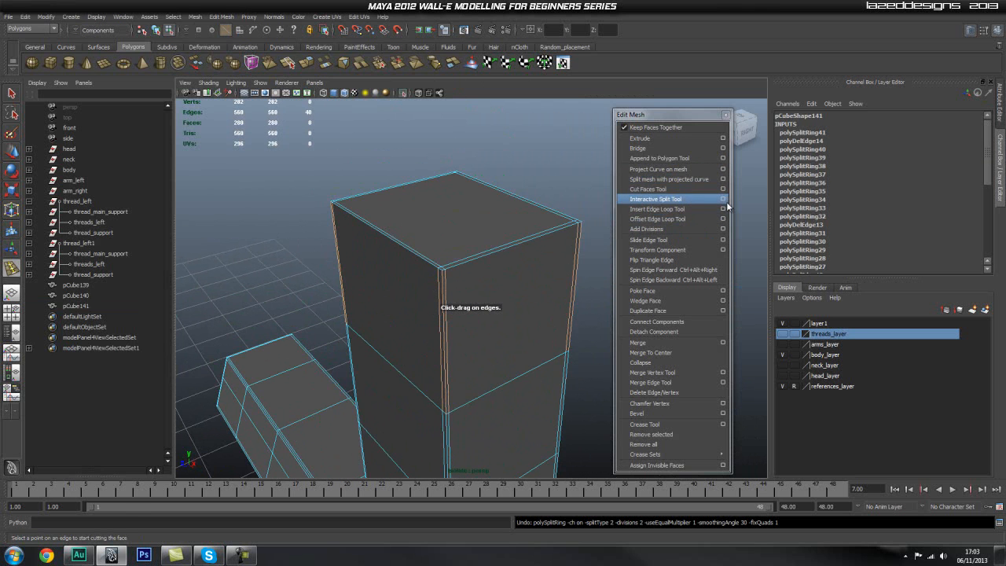
left_click(724, 209)
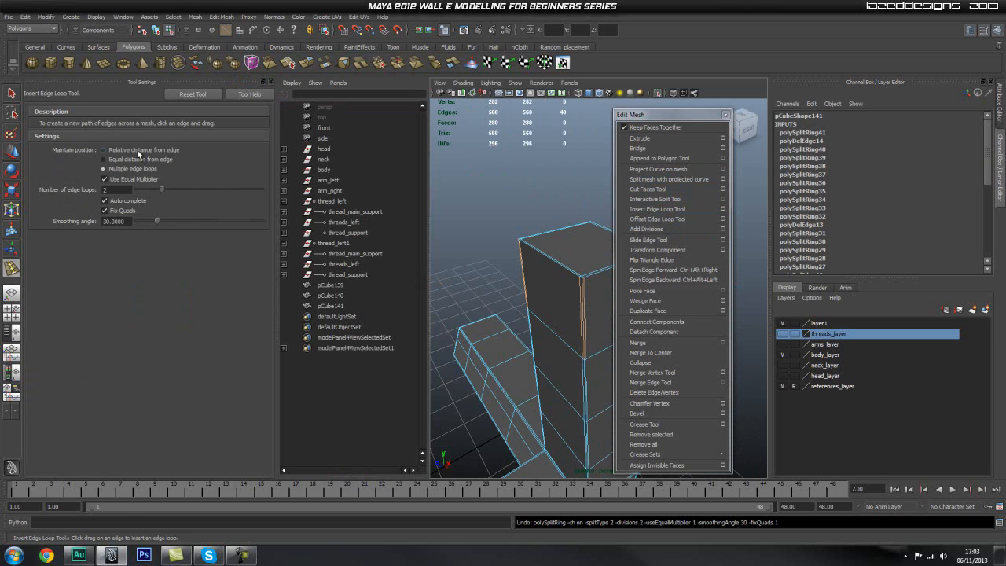
left_click(270, 82)
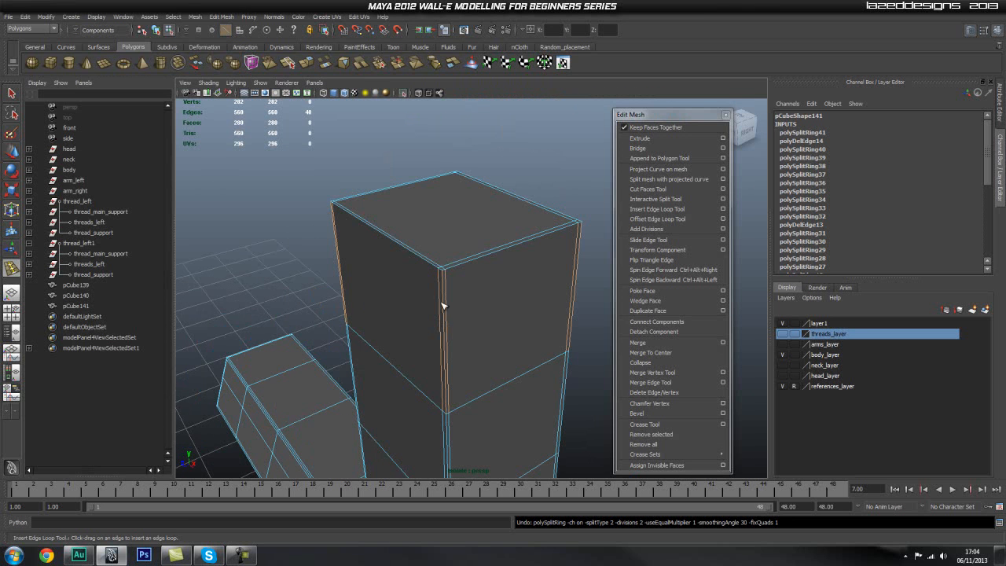
left_click_drag(444, 314, 443, 280)
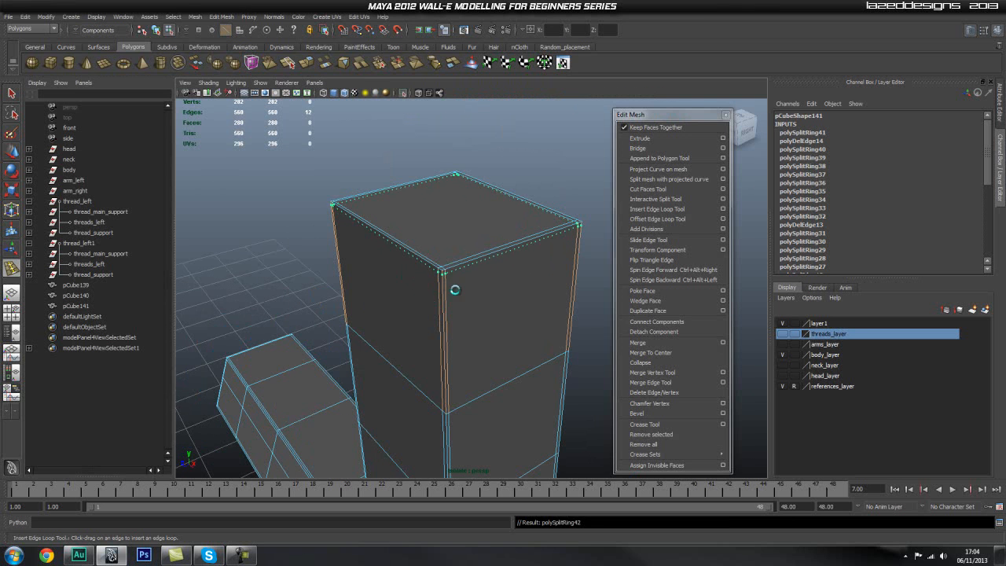
scroll(472, 293, "down", 5)
middle_click_drag(503, 310, 416, 149, "alt")
key("q")
right_click_drag(409, 176, 429, 169)
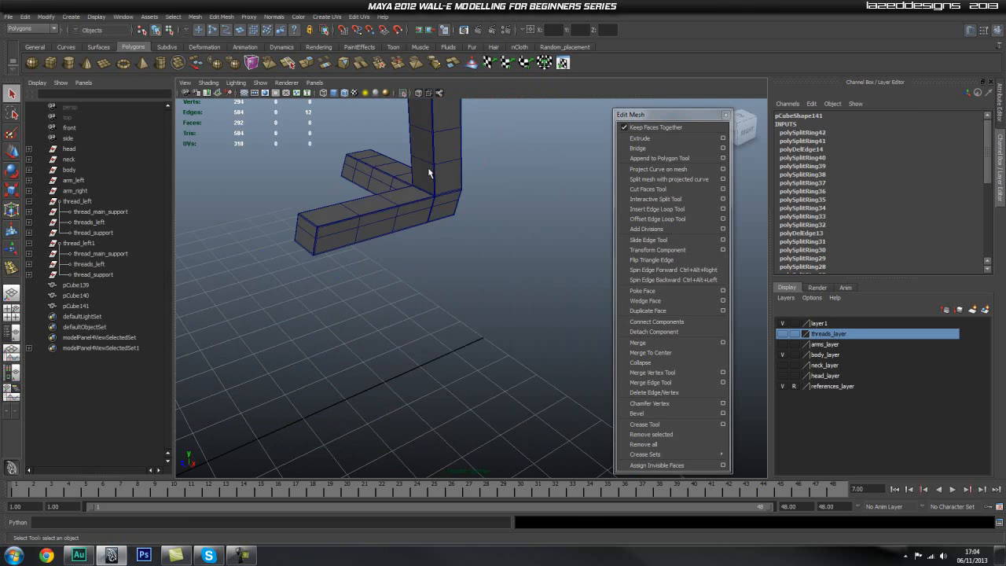
Turn off the isolated view of the bracket so that the whole body is shown around it
left_click(473, 250)
mouse_move(473, 251)
left_mouse_down("alt")
mouse_move(492, 267)
mouse_move(638, 266)
mouse_move(635, 234)
mouse_move(741, 229)
mouse_move(513, 272)
mouse_move(483, 259)
left_mouse_up("alt")
scroll(482, 260, "down", 2)
scroll(483, 259, "down", 1)
left_click(403, 94)
left_click_drag(565, 274, 490, 274, "alt")
scroll(490, 274, "up", 1)
middle_click_drag(532, 215, 530, 304, "alt")
left_click_drag(530, 304, 497, 268, "alt")
middle_click_drag(498, 268, 432, 225, "alt")
left_click_drag(433, 225, 481, 272, "alt")
Duplicate the finished rear corner bracket
left_click(539, 283)
right_click_drag(360, 258, 326, 259, "alt")
left_click(399, 288)
right_click_drag(501, 242, 464, 243, "alt")
middle_click_drag(463, 244, 405, 304, "alt")
left_click_drag(507, 237, 393, 241, "alt")
right_click_drag(393, 241, 364, 286, "alt")
key("ctrl+d")
key("w")
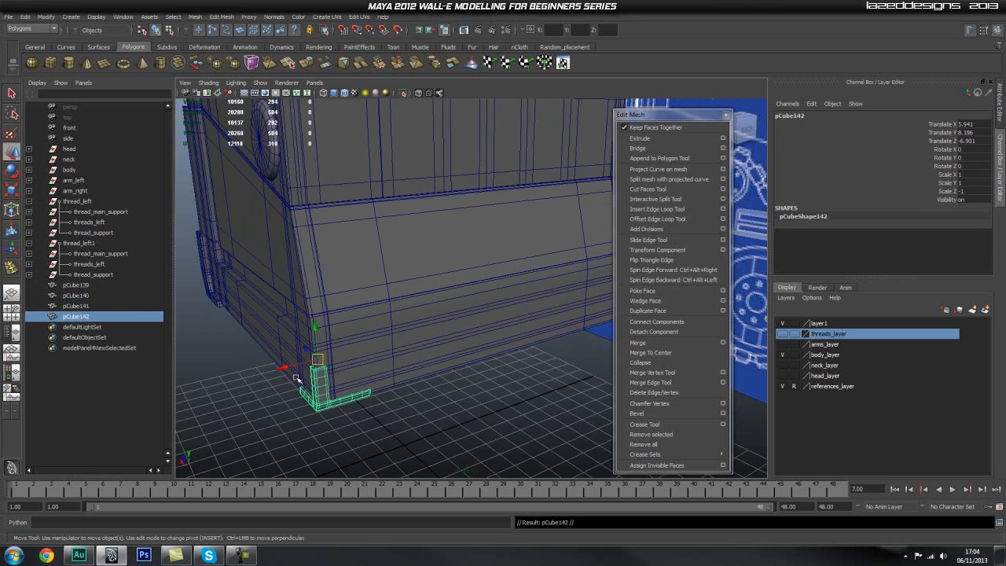
Snap the duplicated bracket's pivot point to the centre of the grid
middle_click_drag(502, 400, 498, 330, "alt")
left_click_drag(498, 330, 494, 352, "alt")
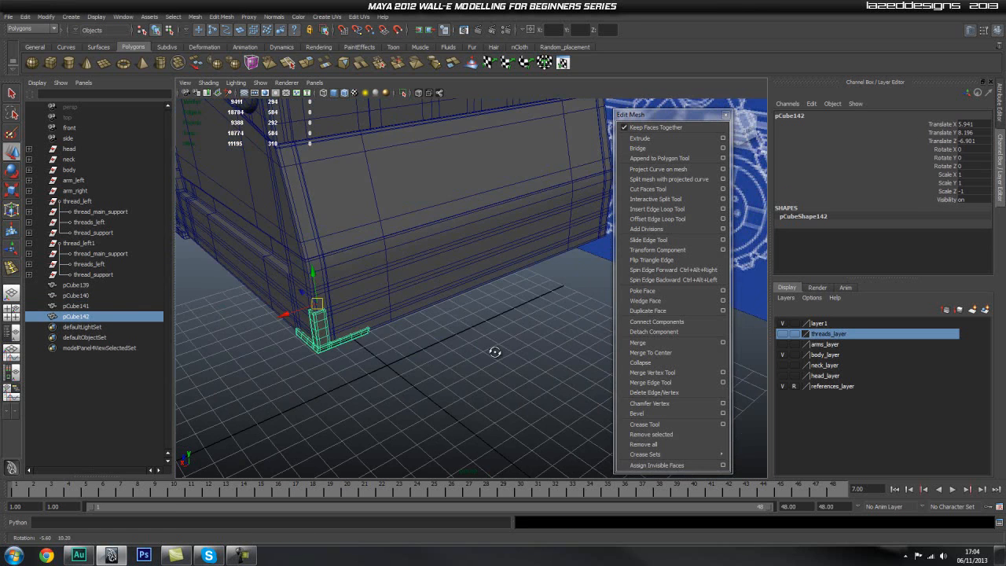
middle_click_drag(403, 393, 401, 350, "alt")
key("Insert")
key("x")
key("Insert")
Duplicate the bracket again and mirror the copy to the opposite rear corner with a Scale X of -1
key("ctrl+d")
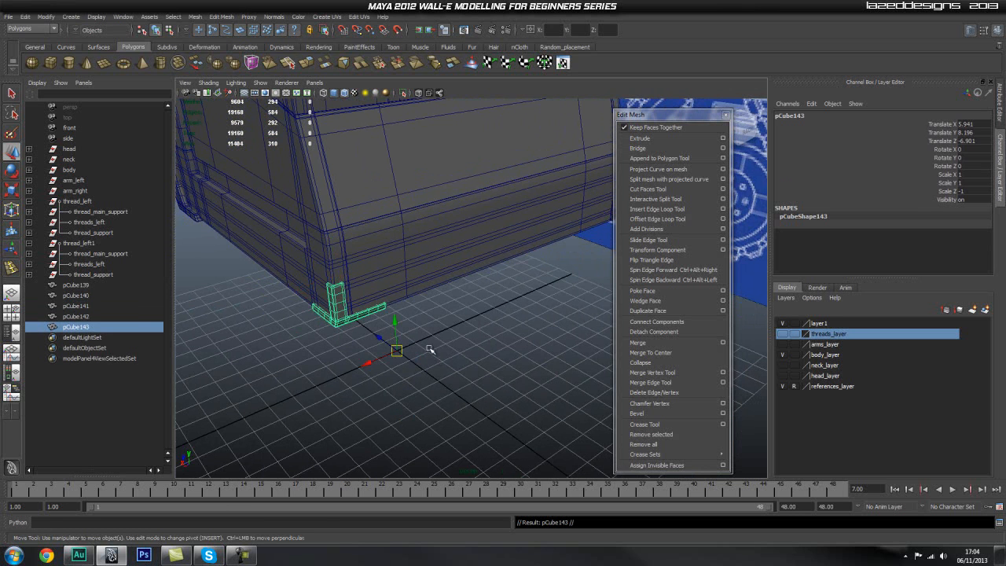
key("r")
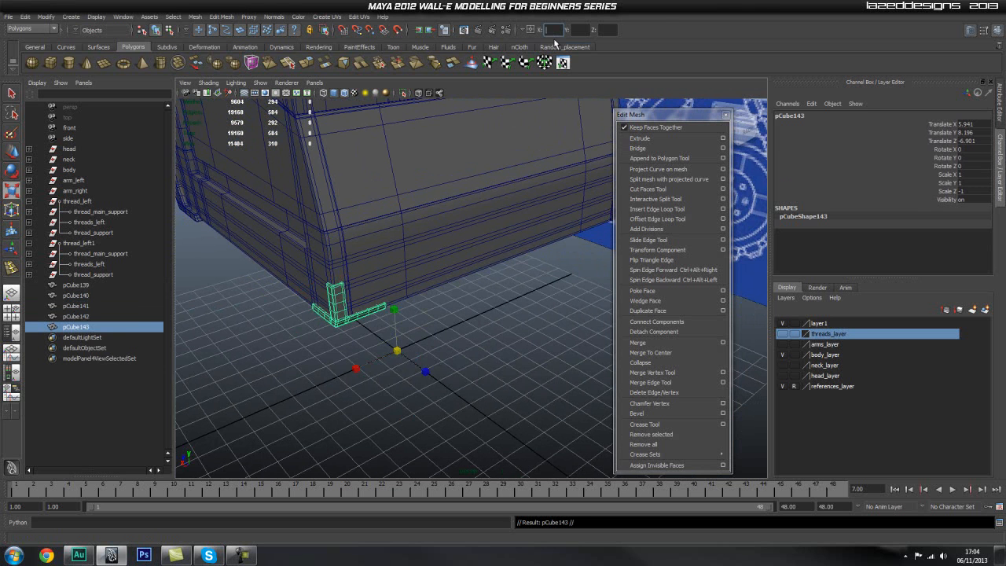
key("Return")
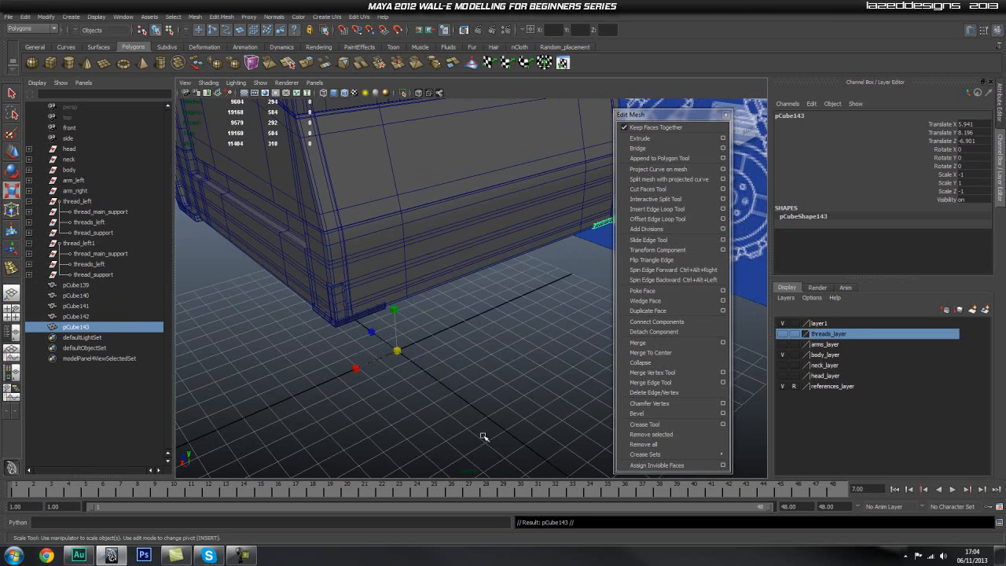
Examine how the mirrored bracket fits the opposite rear bottom corner of the body
left_click_drag(495, 443, 322, 382, "alt")
middle_click_drag(321, 382, 482, 343, "alt")
left_click_drag(483, 344, 413, 339, "alt")
middle_click_drag(413, 338, 307, 327, "alt")
left_click_drag(308, 328, 210, 329, "alt")
middle_click_drag(210, 329, 246, 322, "alt")
left_click_drag(582, 344, 361, 350, "alt")
middle_click_drag(362, 350, 191, 353, "alt")
middle_click_drag(402, 354, 379, 330, "alt")
right_click_drag(388, 338, 472, 321)
key("q")
left_click(478, 370)
left_click_drag(494, 380, 395, 313, "alt")
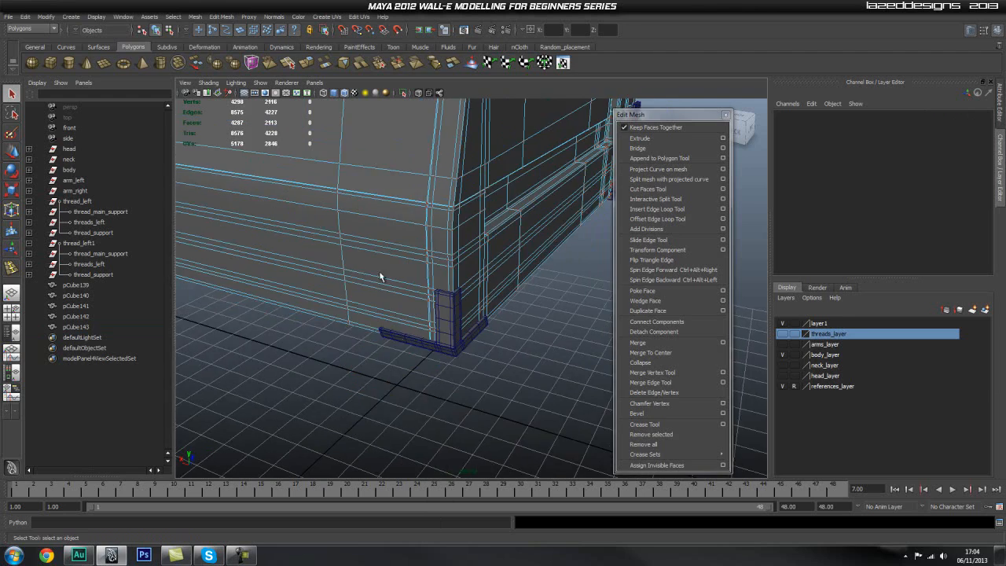
Examine the body's bottom corners and front with all the brackets in place
right_click_drag(419, 271, 405, 215, "alt")
left_click(393, 233)
left_click_drag(393, 233, 447, 326, "alt")
right_click_drag(447, 327, 260, 347, "alt")
left_click_drag(260, 347, 504, 293, "alt")
right_click_drag(504, 293, 555, 266, "alt")
middle_click_drag(555, 266, 473, 332, "alt")
left_click_drag(473, 332, 492, 377, "alt")
left_click(492, 384)
right_click_drag(492, 384, 267, 382, "alt")
left_click_drag(267, 382, 359, 369, "alt")
right_click_drag(360, 369, 480, 364, "alt")
middle_click_drag(480, 364, 472, 374, "alt")
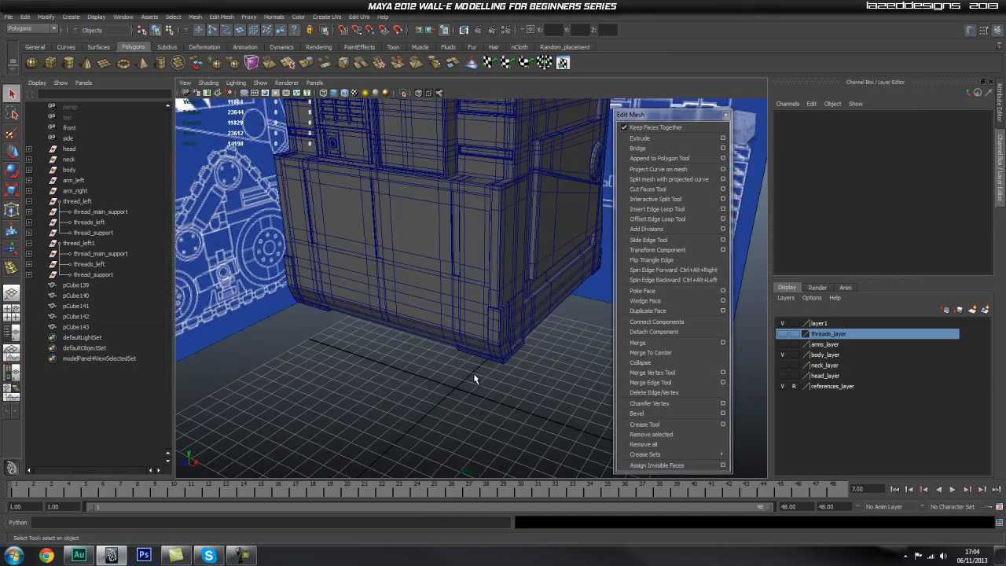
left_click_drag(471, 374, 558, 360, "alt")
right_click_drag(384, 375, 101, 294, "alt")
Rename pCube139 to body_bottom_corner_piece_left
left_click(105, 285)
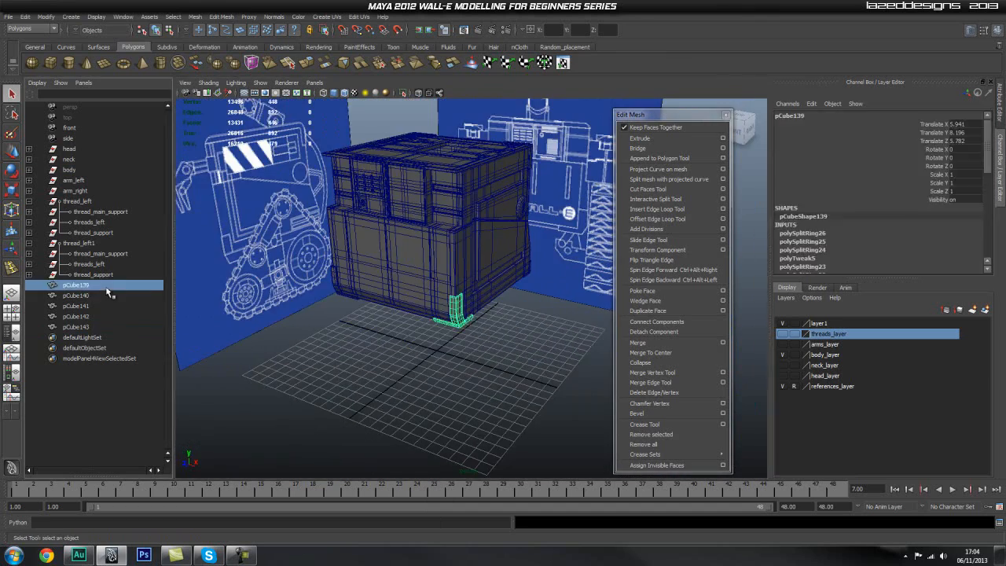
double_click(94, 287)
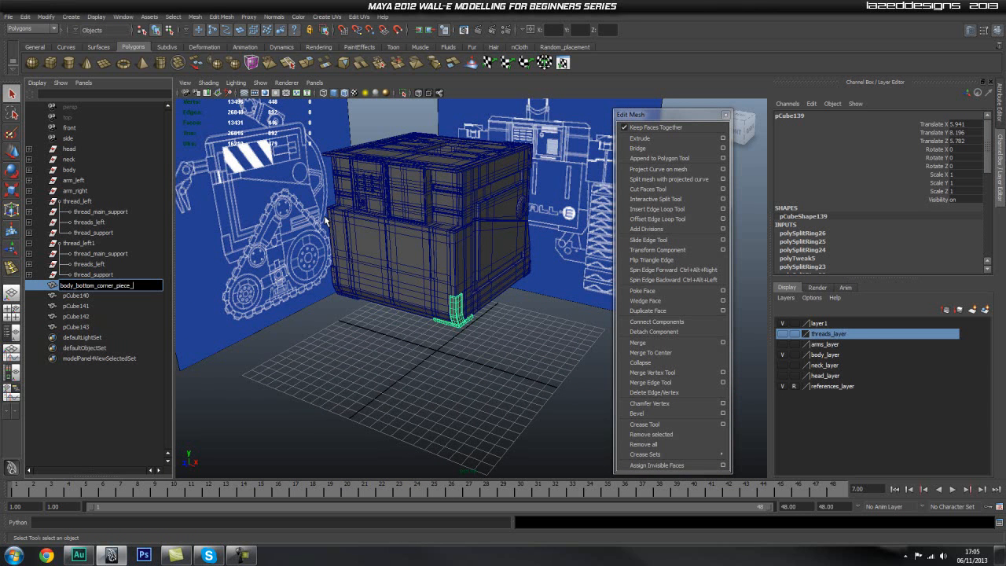
type("t")
key("Return")
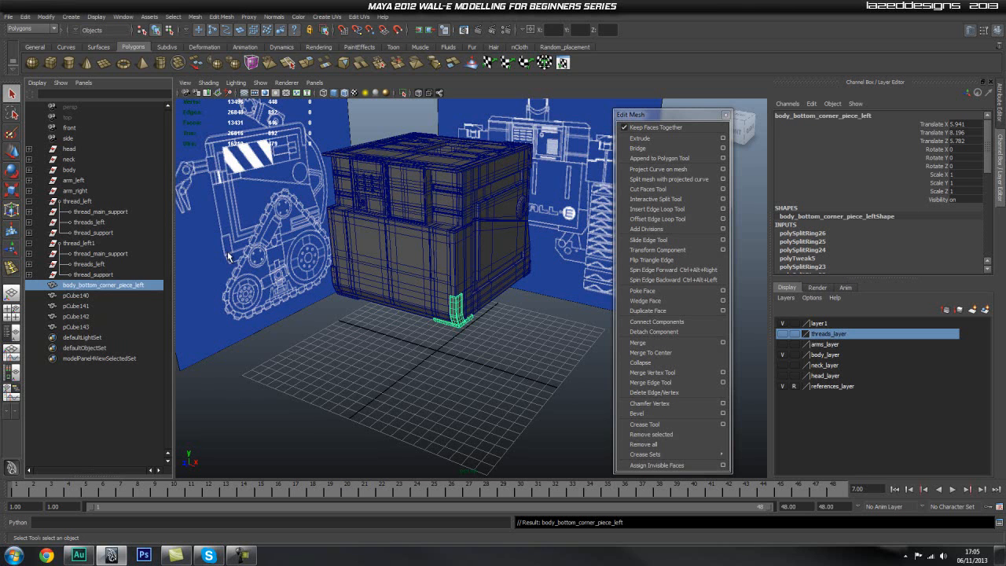
Rename pCube140 to body_bottom_corner_piece_right, reusing the left piece's name
double_click(140, 288)
key("ctrl+c")
double_click(106, 296)
key("ctrl+v")
key("BackSpace")
key("BackSpace")
key("BackSpace")
type("ri")
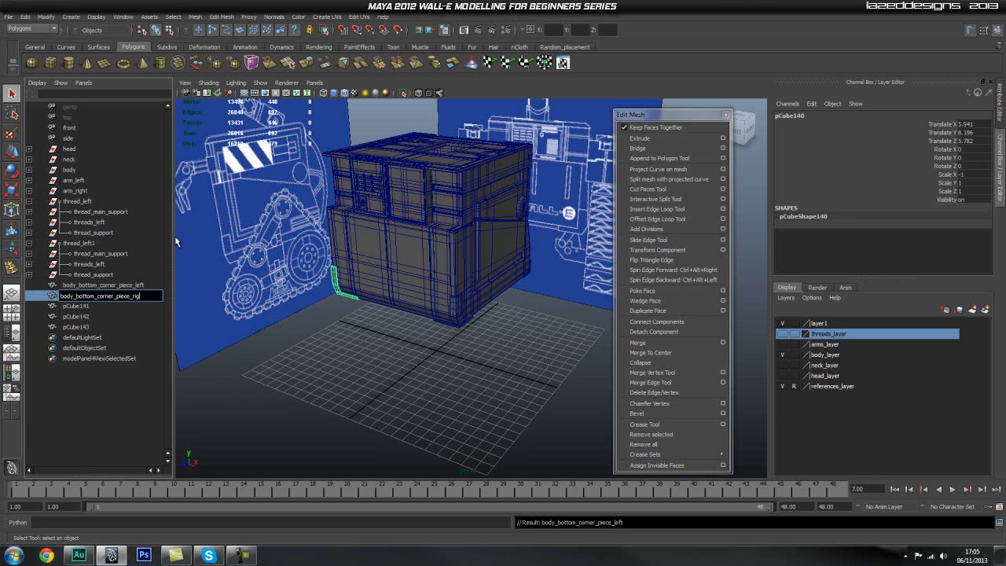
type("ght")
key("Return")
Rename pCube141 to body_bottom_back_corner_piece_left and copy that name
double_click(79, 306)
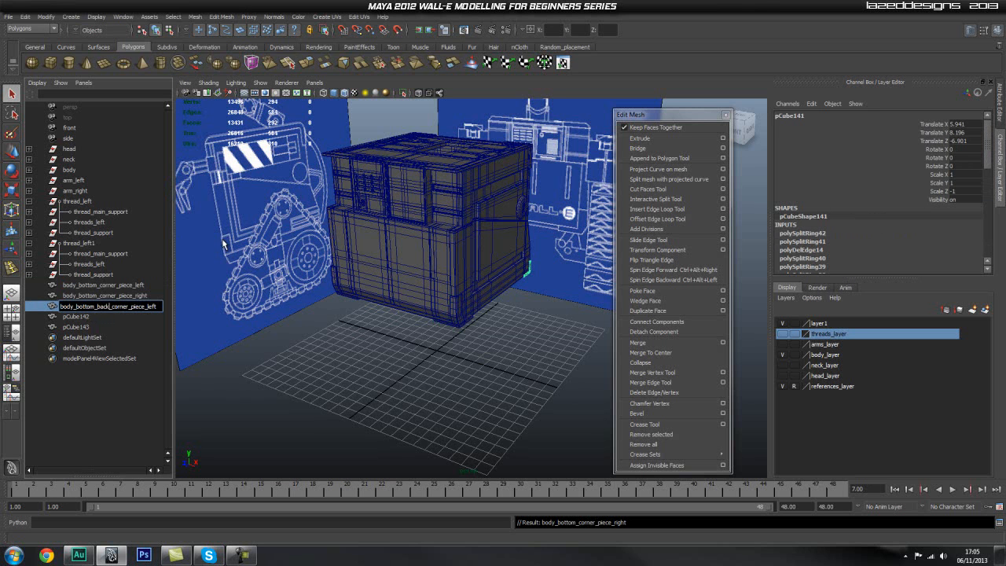
key("Return")
double_click(73, 317)
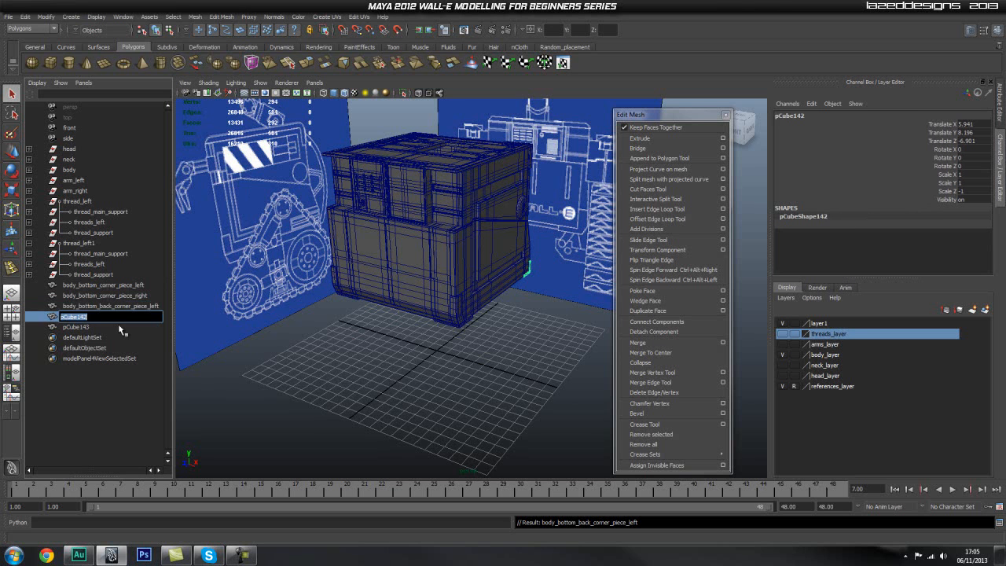
double_click(119, 308)
double_click(102, 317)
Compare the rear corner pieces and delete the redundant overlapping duplicate pCube142
left_click_drag(515, 308, 413, 303, "alt")
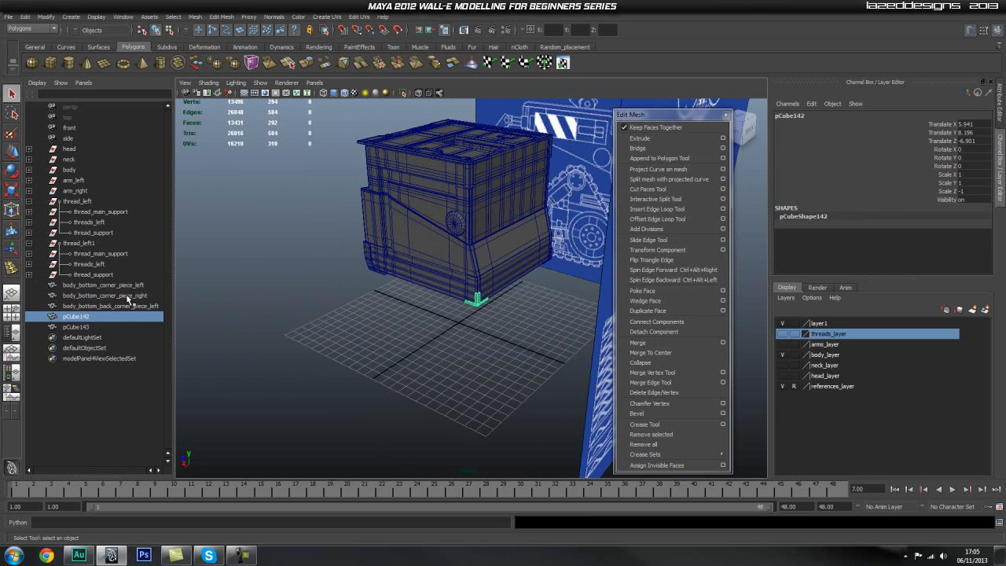
left_click(133, 308)
left_click(131, 326)
left_click(122, 317)
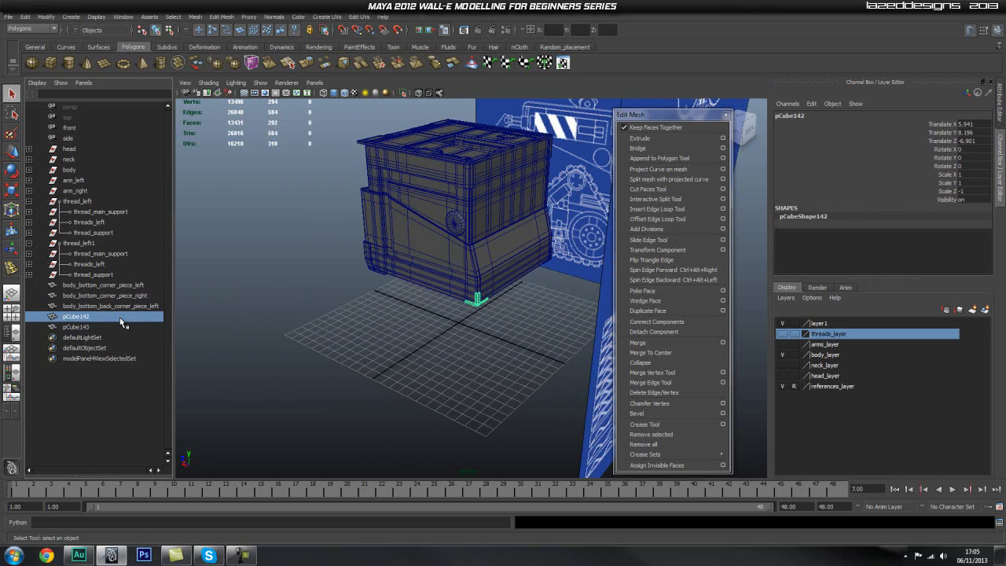
key("Delete")
Rename pCube143 to body_bottom_back_corner_piece_right
left_click(102, 317)
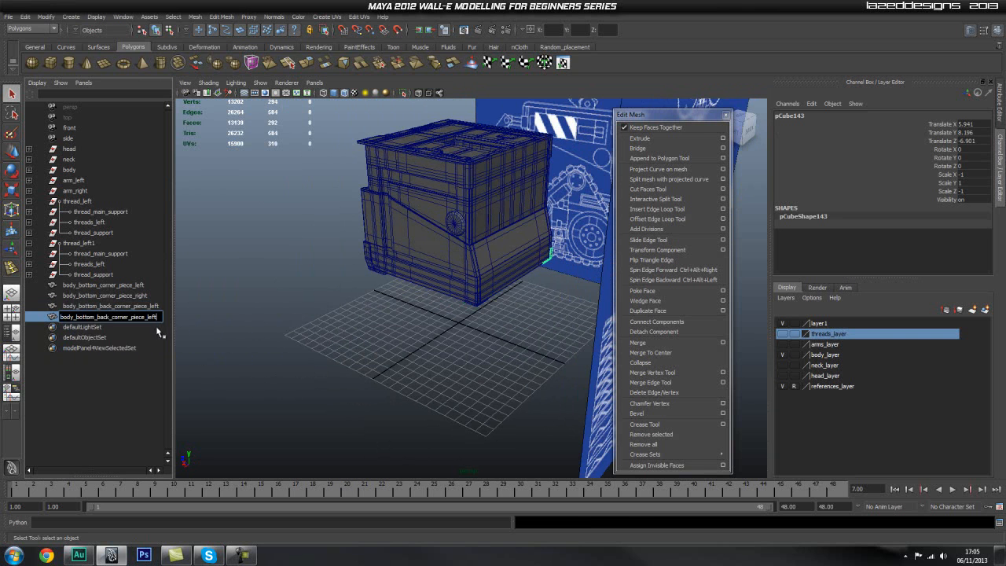
key("BackSpace")
key("BackSpace")
key("BackSpace")
key("BackSpace")
type("right")
key("Return")
Select all four corner pieces and move them into the body group
left_click(257, 220)
left_click_drag(220, 308, 295, 305, "alt")
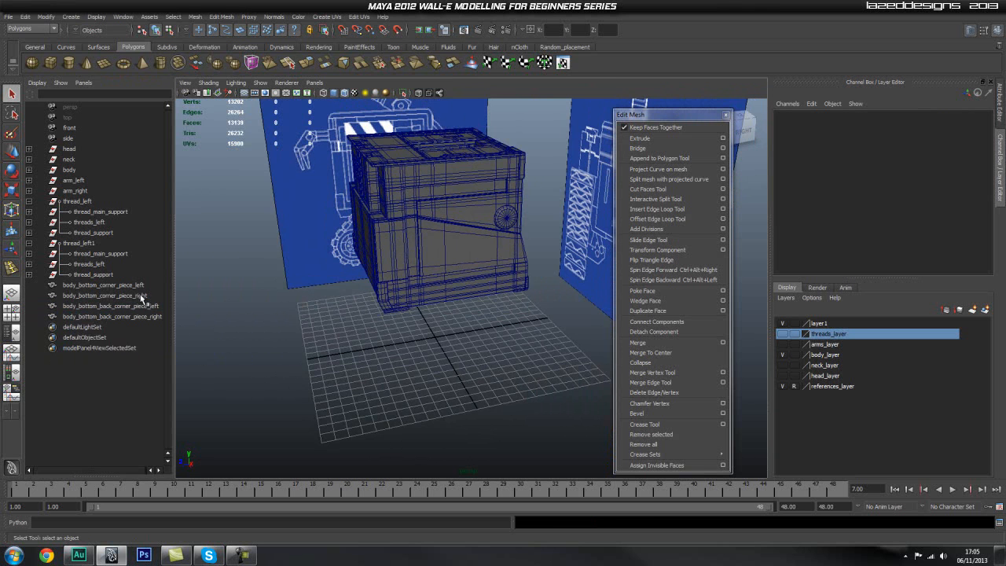
left_click(137, 284)
left_click(141, 319, "shift")
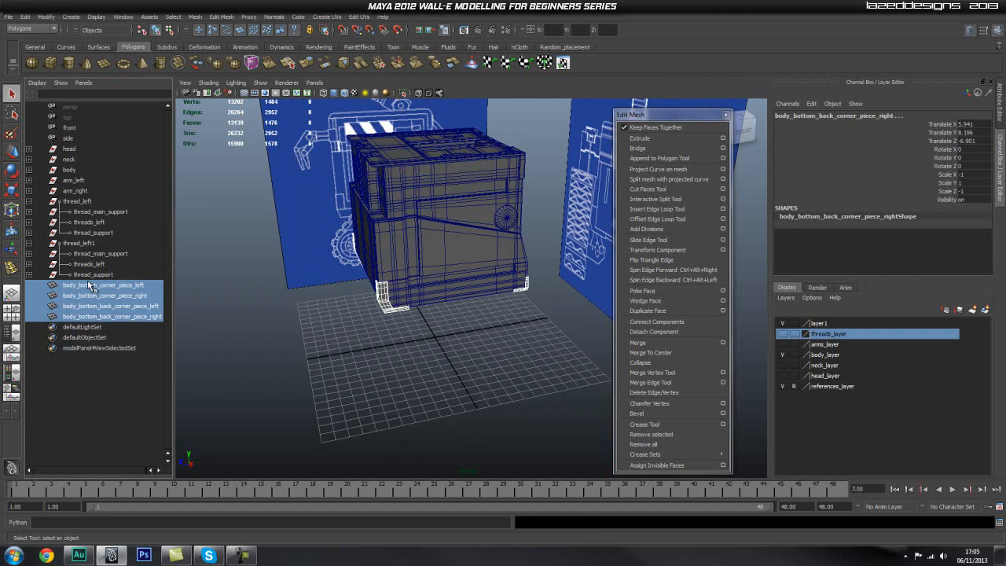
left_click(29, 244)
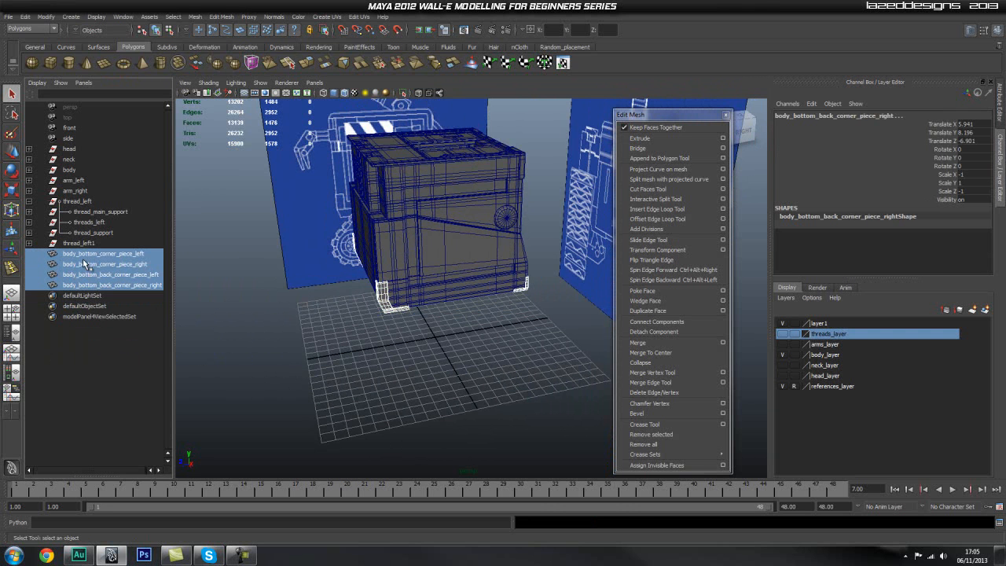
middle_click_drag(90, 259, 87, 170)
Add the selected corner pieces to body_layer and toggle the layer's visibility to check them
left_click_drag(341, 297, 412, 286, "alt")
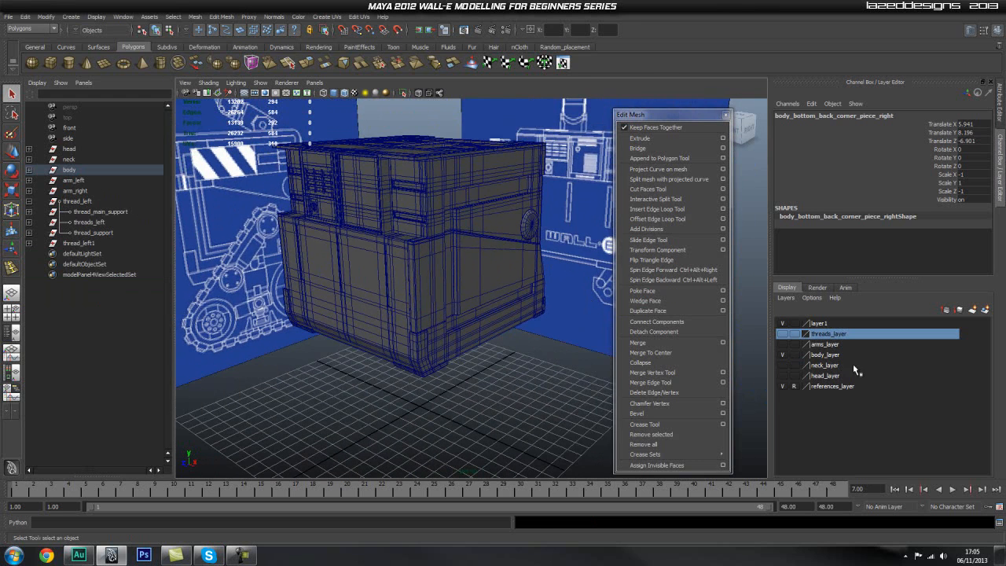
left_click(833, 356)
right_click(833, 358)
left_click(855, 367)
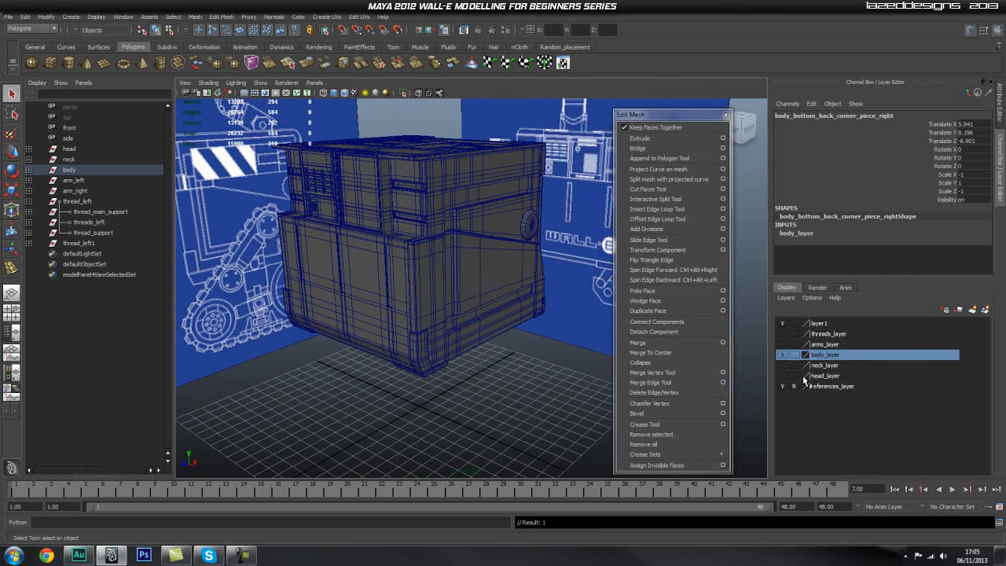
left_click(784, 355)
left_click(784, 355)
Delete the unneeded display layer layer1 and clear the selection
left_click(783, 323)
left_click(821, 324)
right_click(833, 324)
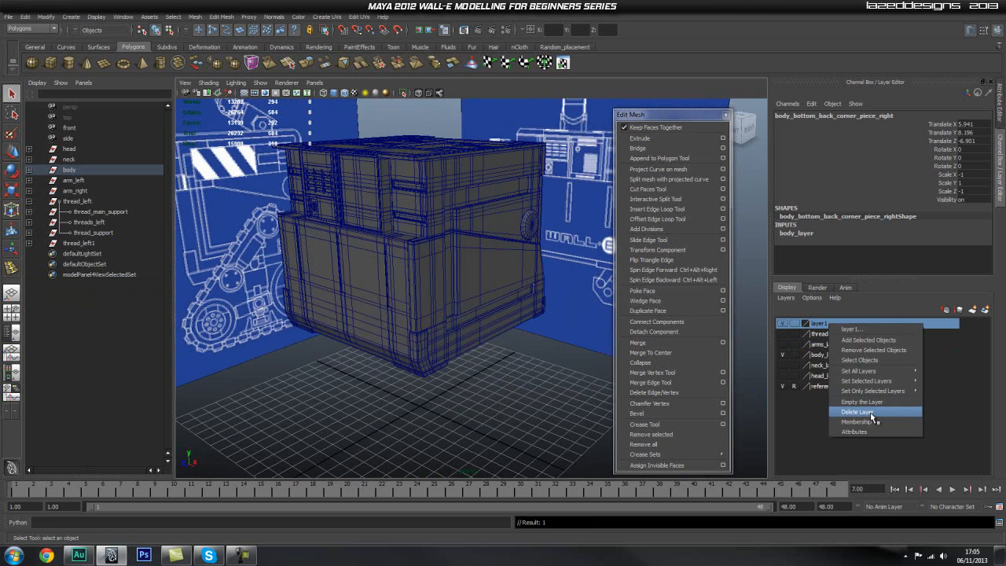
left_click(857, 411)
left_click(529, 386)
Examine the assembled body from several sides, selecting its parts in turn
left_click_drag(528, 386, 459, 357, "alt")
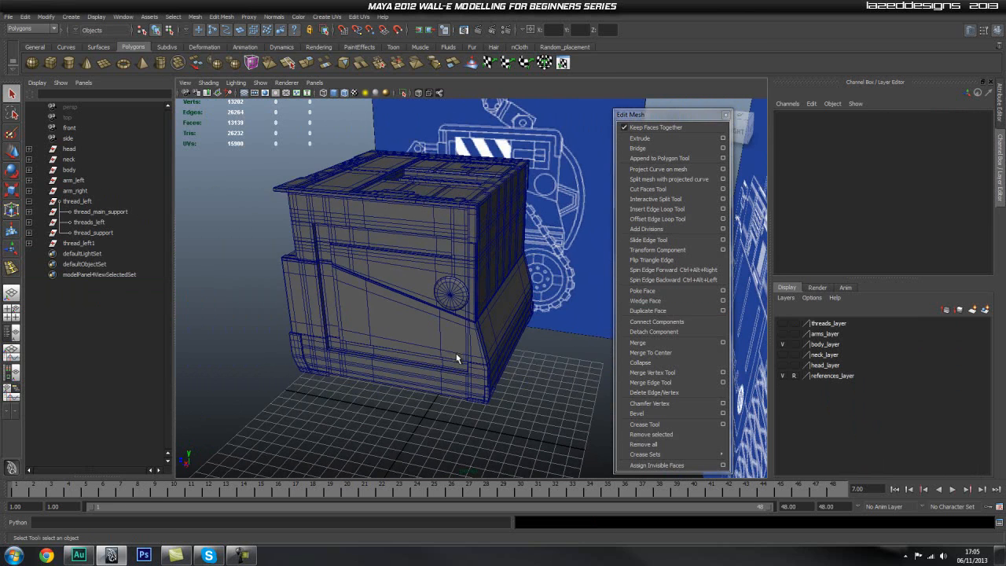
left_click_drag(523, 246, 429, 309, "alt")
right_click_drag(429, 312, 492, 348, "alt")
middle_click_drag(492, 347, 486, 305, "alt")
left_click_drag(487, 305, 461, 319, "alt")
right_click_drag(442, 340, 454, 272, "alt")
middle_click_drag(454, 272, 468, 320, "alt")
left_click(465, 356)
left_click(461, 274)
left_click(466, 350)
left_click(460, 275)
left_click(469, 354)
left_click(450, 247)
left_click_drag(406, 223, 535, 312, "alt")
right_click_drag(534, 311, 440, 321, "alt")
middle_click_drag(441, 321, 433, 294, "alt")
left_click_drag(433, 294, 375, 292, "alt")
right_click_drag(375, 292, 390, 293, "alt")
left_click_drag(389, 293, 367, 275, "alt")
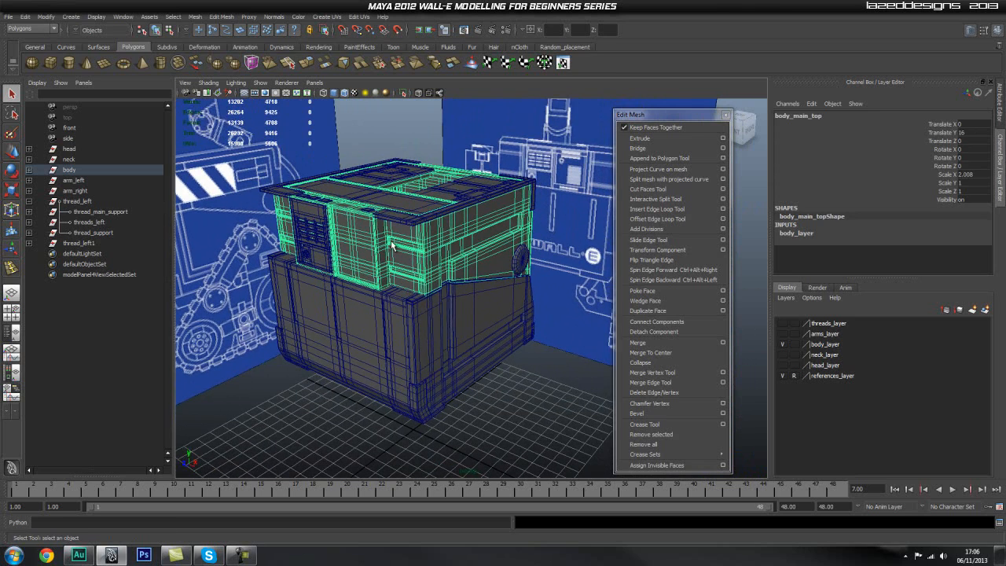
left_click_drag(364, 286, 346, 283, "alt")
left_click(494, 395)
right_click_drag(381, 379, 429, 396, "alt")
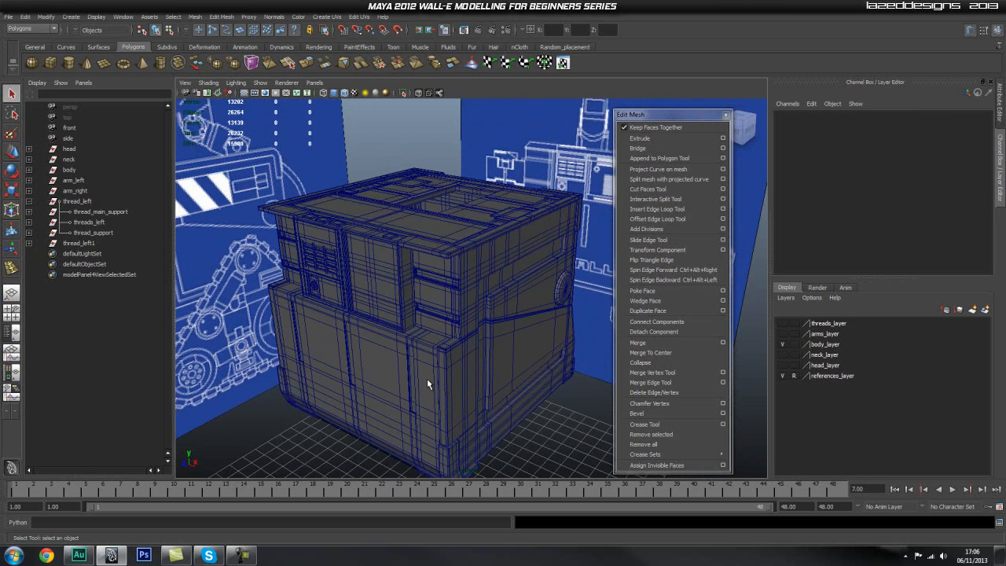